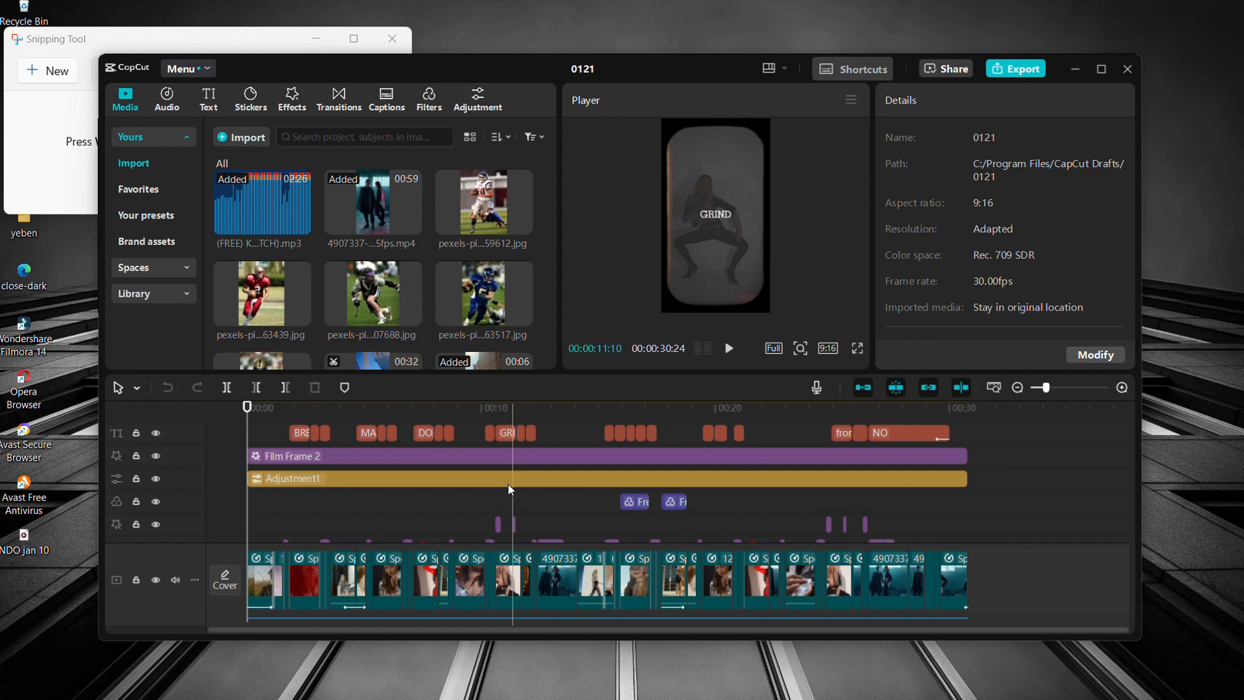
- Look over the timeline's text, effect, video and audio tracks, including the background music track
{"action": "scroll", "coordinate": [402, 308], "scroll_direction": "down", "scroll_amount": 5}
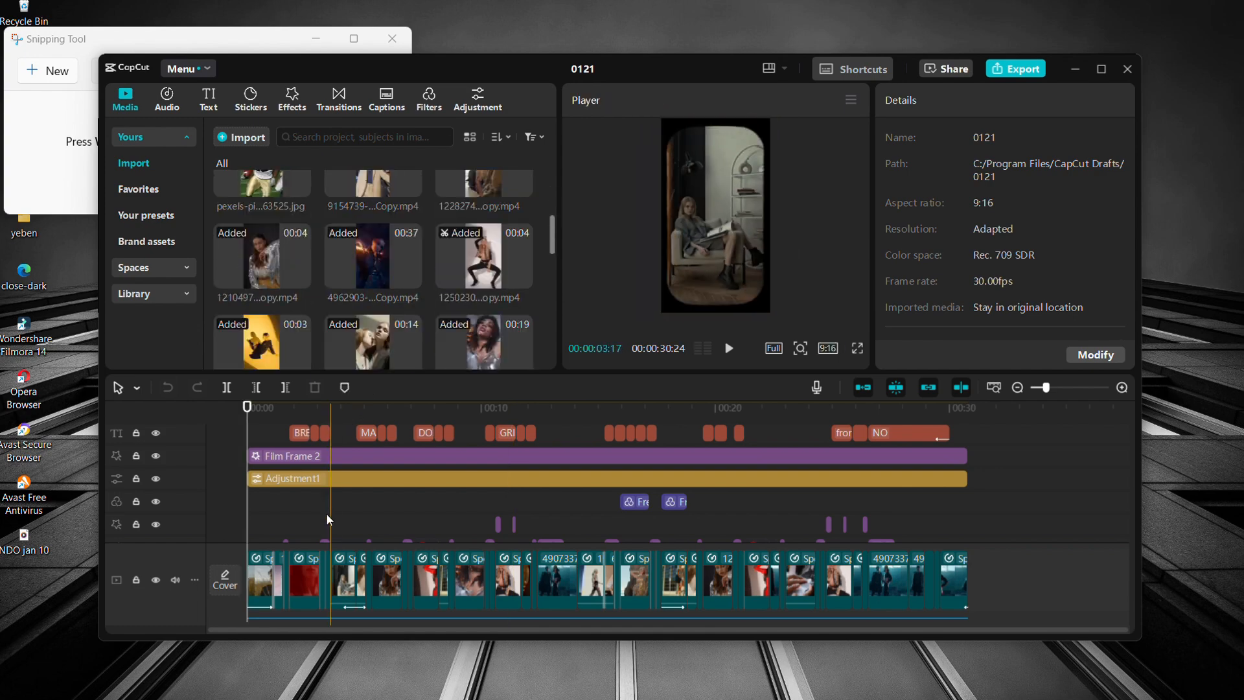
{"action": "scroll", "coordinate": [326, 518], "scroll_direction": "down", "scroll_amount": 1}
{"action": "scroll", "coordinate": [326, 526], "scroll_direction": "down", "scroll_amount": 3}
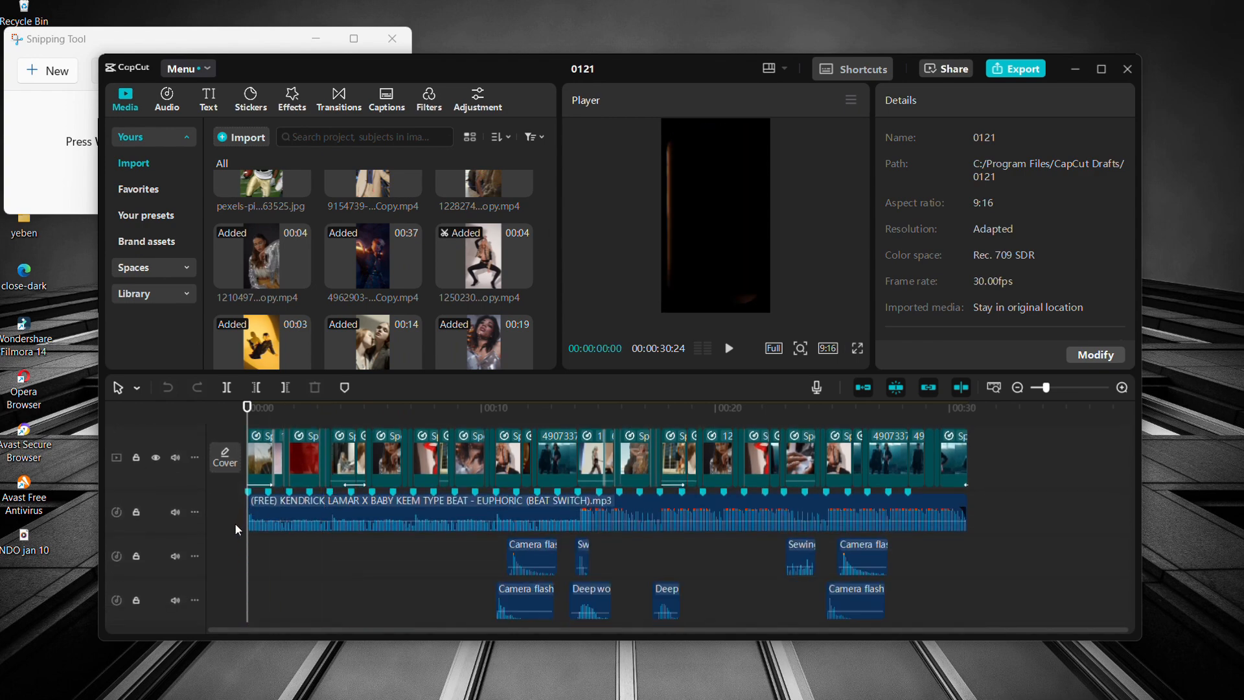
{"action": "scroll", "coordinate": [286, 509], "scroll_direction": "up", "scroll_amount": 4}
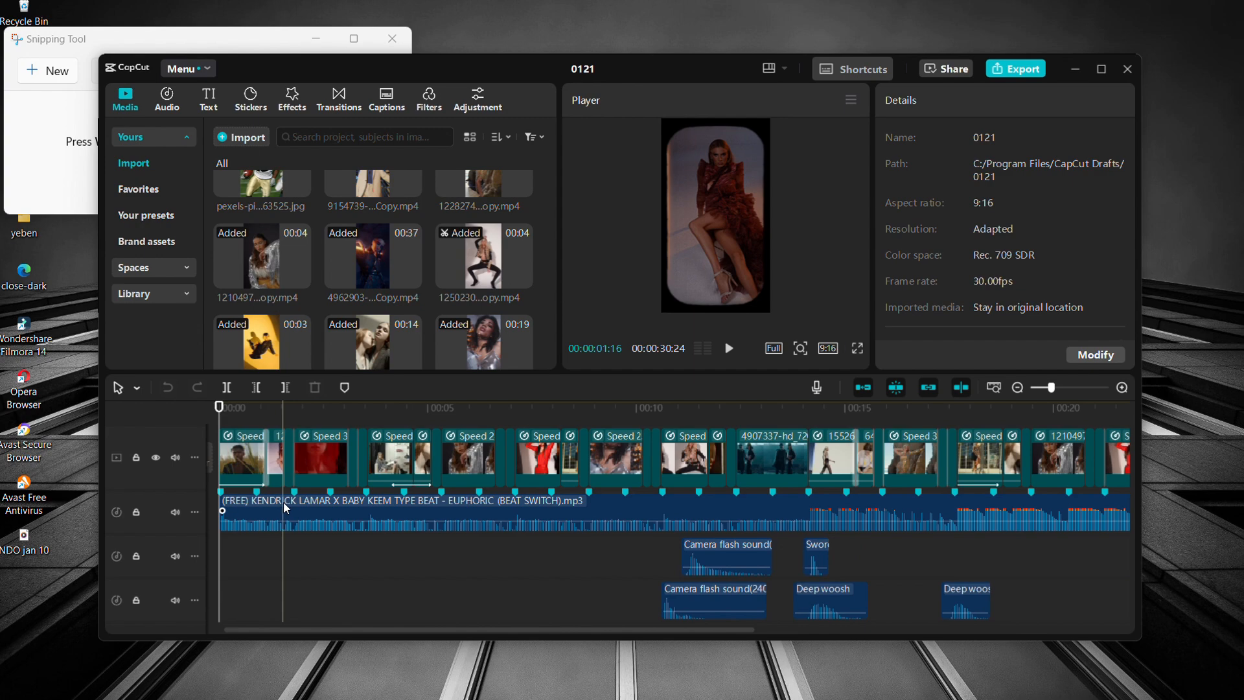
{"action": "left_click", "coordinate": [282, 503]}
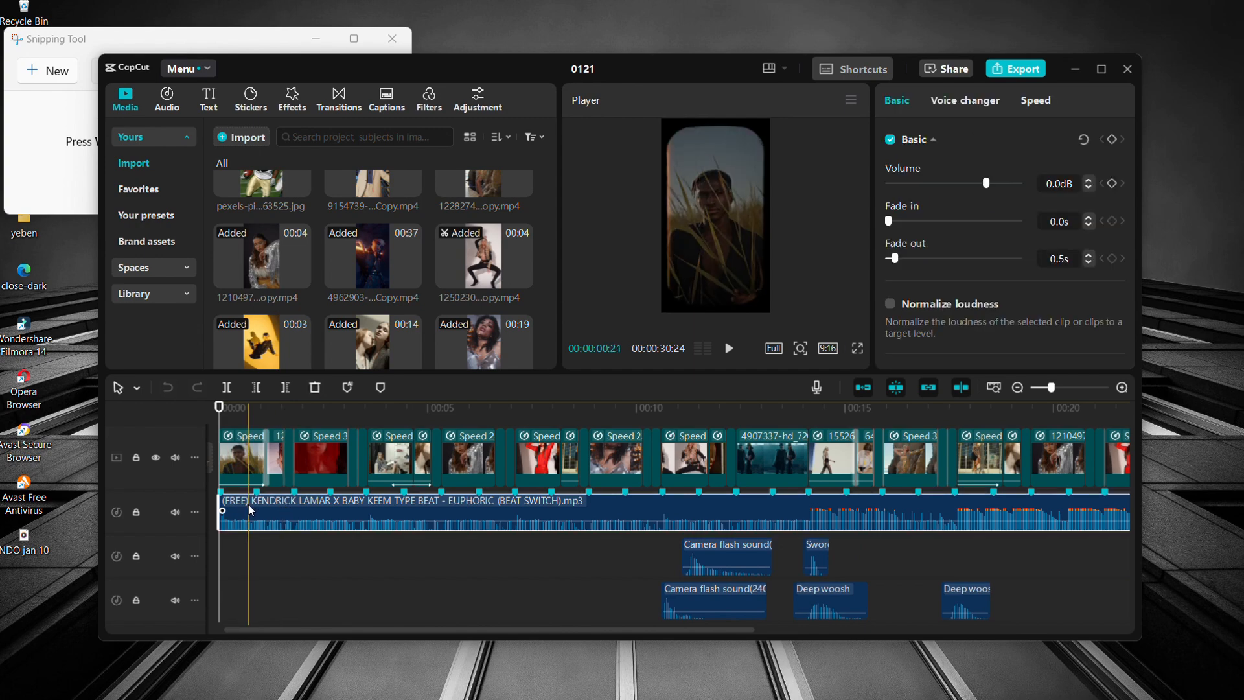
{"action": "scroll", "coordinate": [598, 522], "scroll_direction": "down", "scroll_amount": 2}
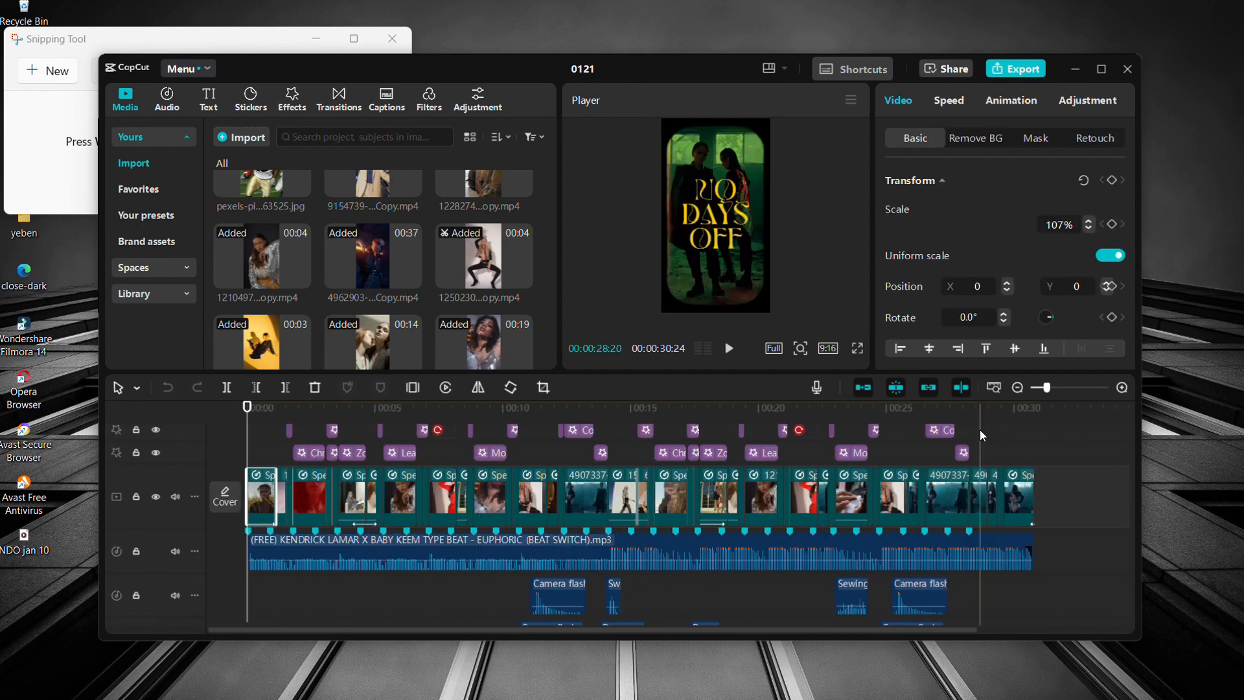
{"action": "scroll", "coordinate": [1022, 500], "scroll_direction": "up", "scroll_amount": 3}
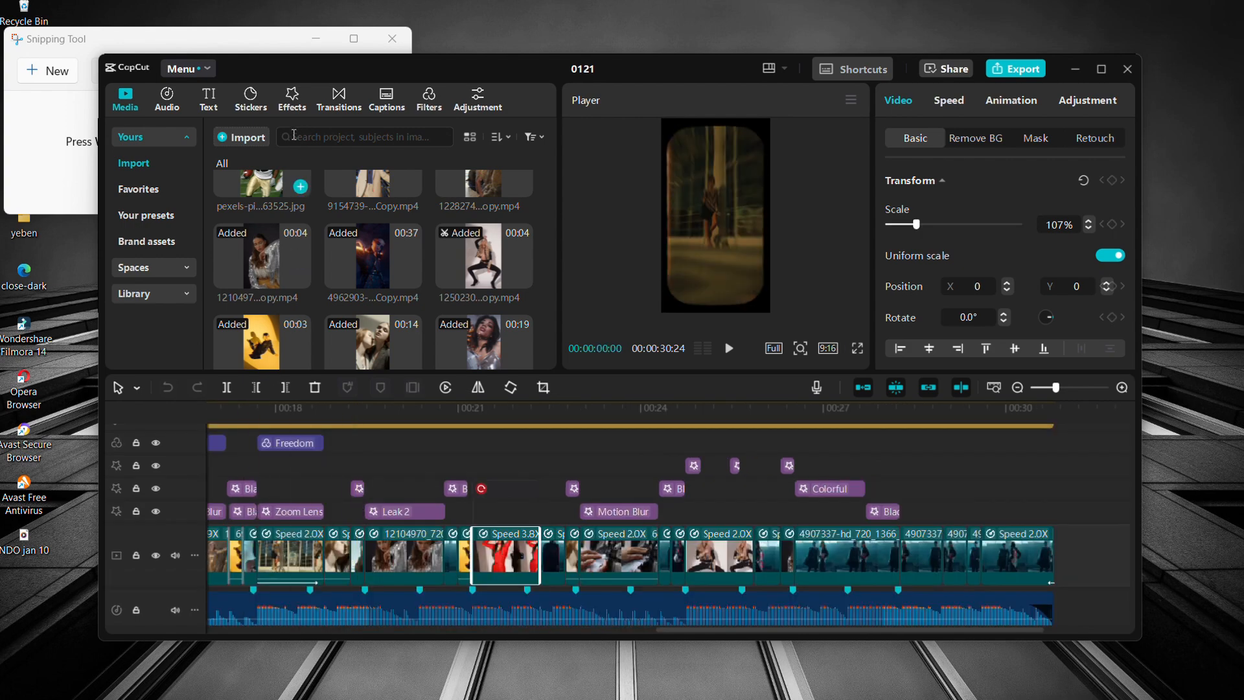
- Inspect the second Zoom Lens effect and the Film Frame 2 overlay at the start of the timeline
{"action": "left_click", "coordinate": [289, 515]}
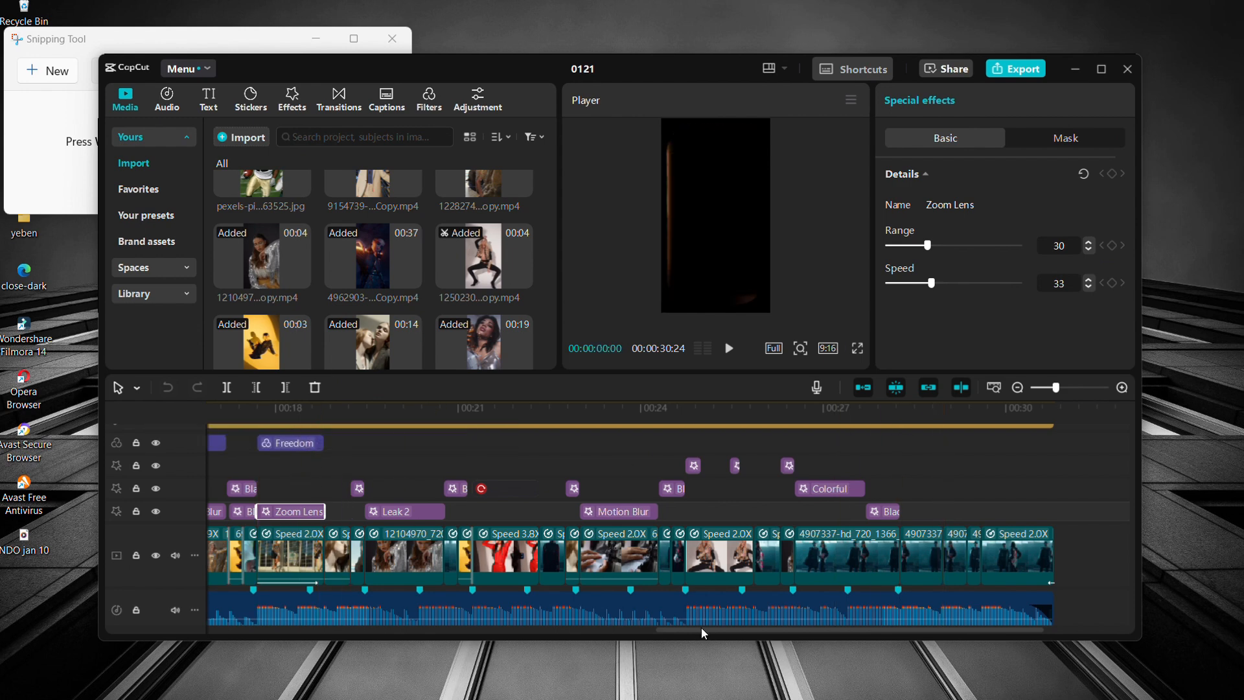
{"action": "left_click_drag", "start_coordinate": [701, 627], "coordinate": [226, 636]}
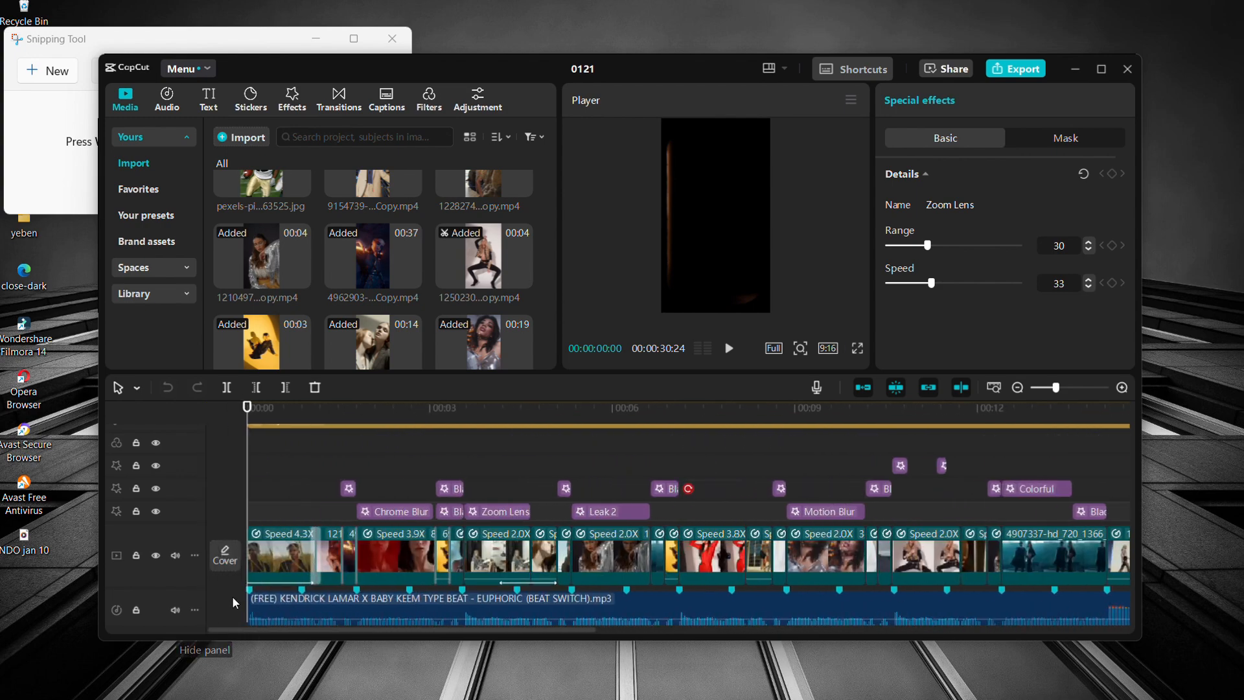
{"action": "scroll", "coordinate": [298, 554], "scroll_direction": "up", "scroll_amount": 3}
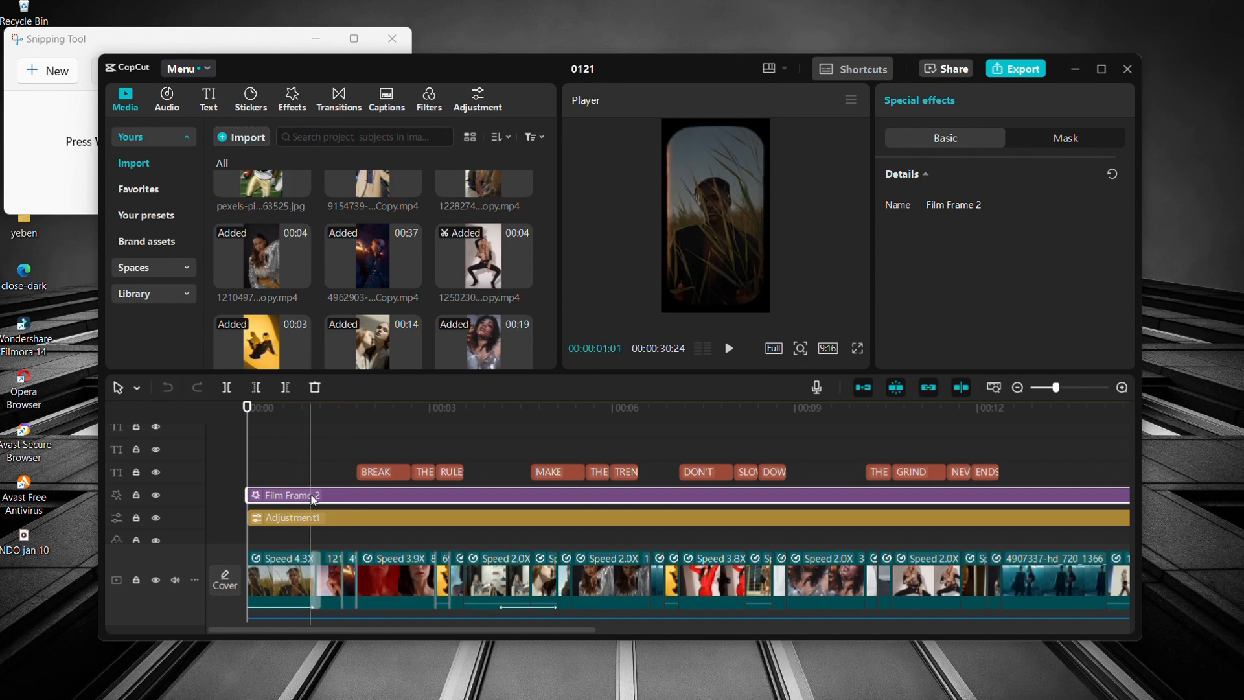
- Play the opening seconds of the edit while viewing the beat-marked music track and sound effects
{"action": "scroll", "coordinate": [285, 509], "scroll_direction": "down", "scroll_amount": 3}
{"action": "left_click", "coordinate": [268, 509]}
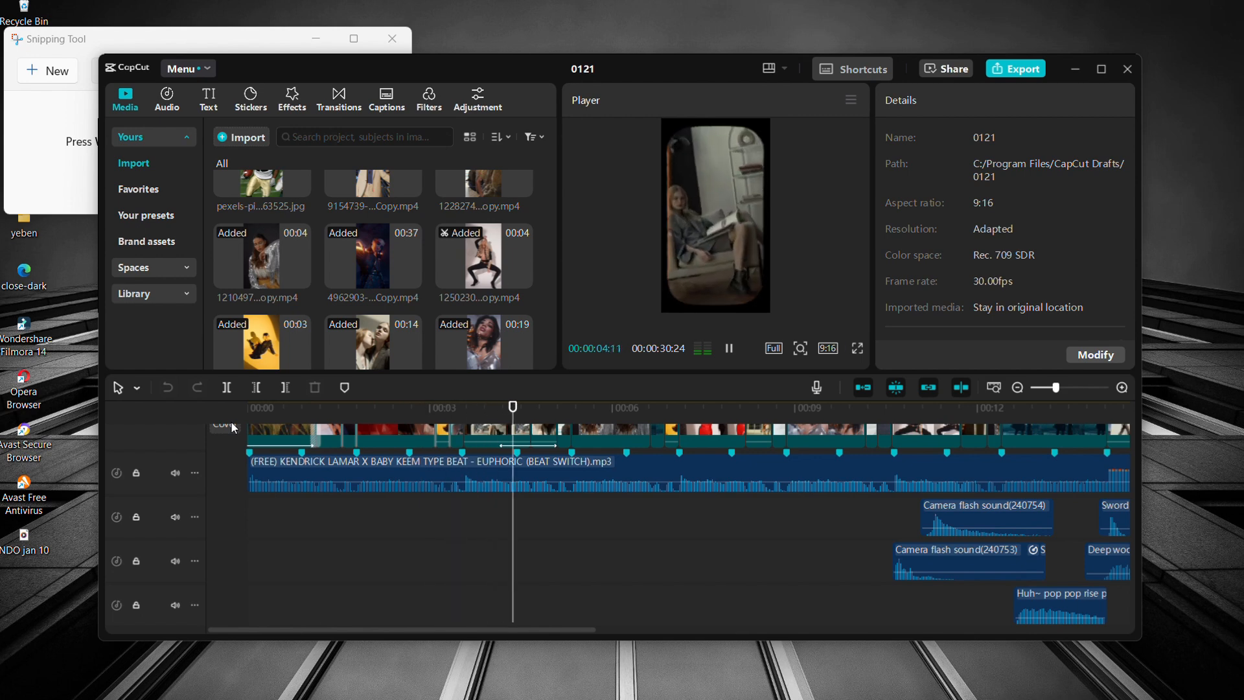
{"action": "key", "text": "space"}
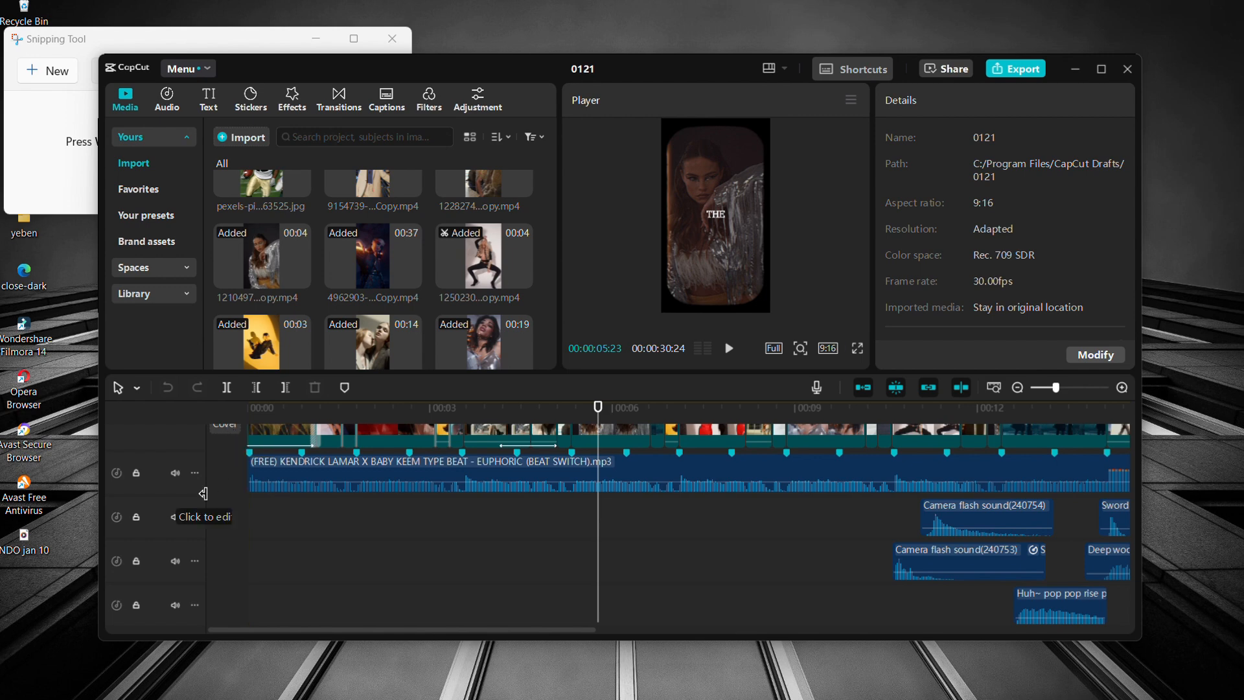
- Review the opening clip at several points against the music's first beat markers, returning the playhead to the timeline start
{"action": "scroll", "coordinate": [298, 535], "scroll_direction": "up", "scroll_amount": 2}
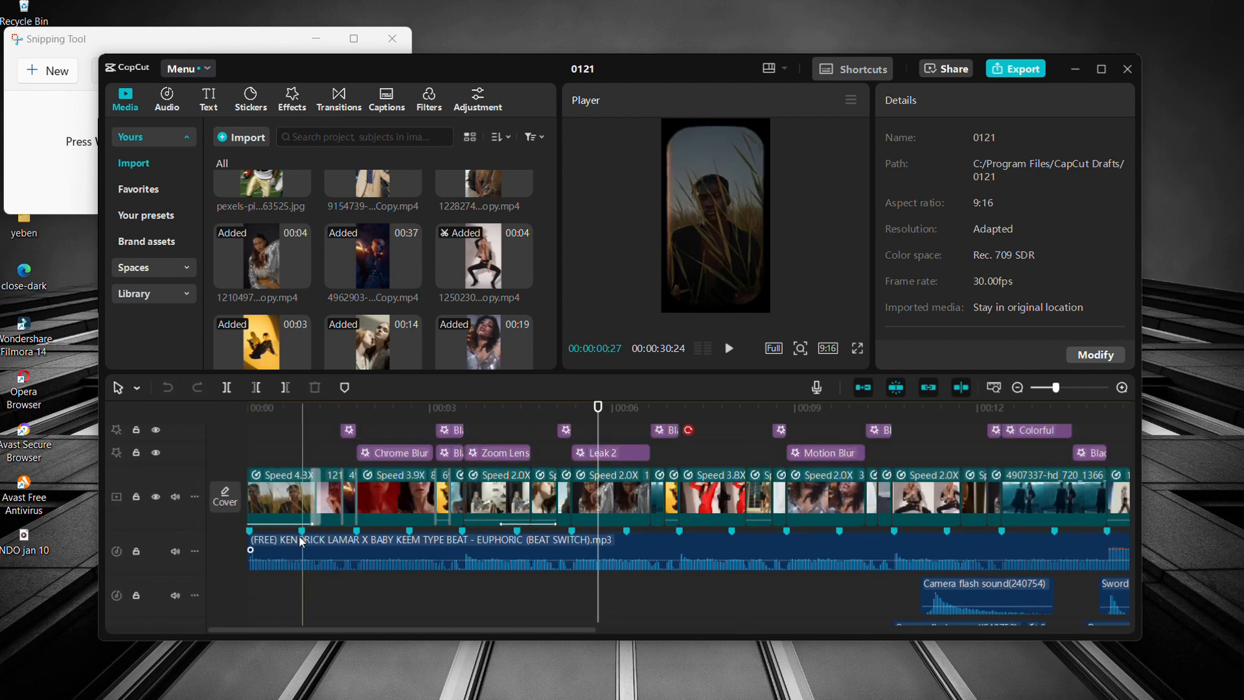
{"action": "left_click", "coordinate": [316, 461]}
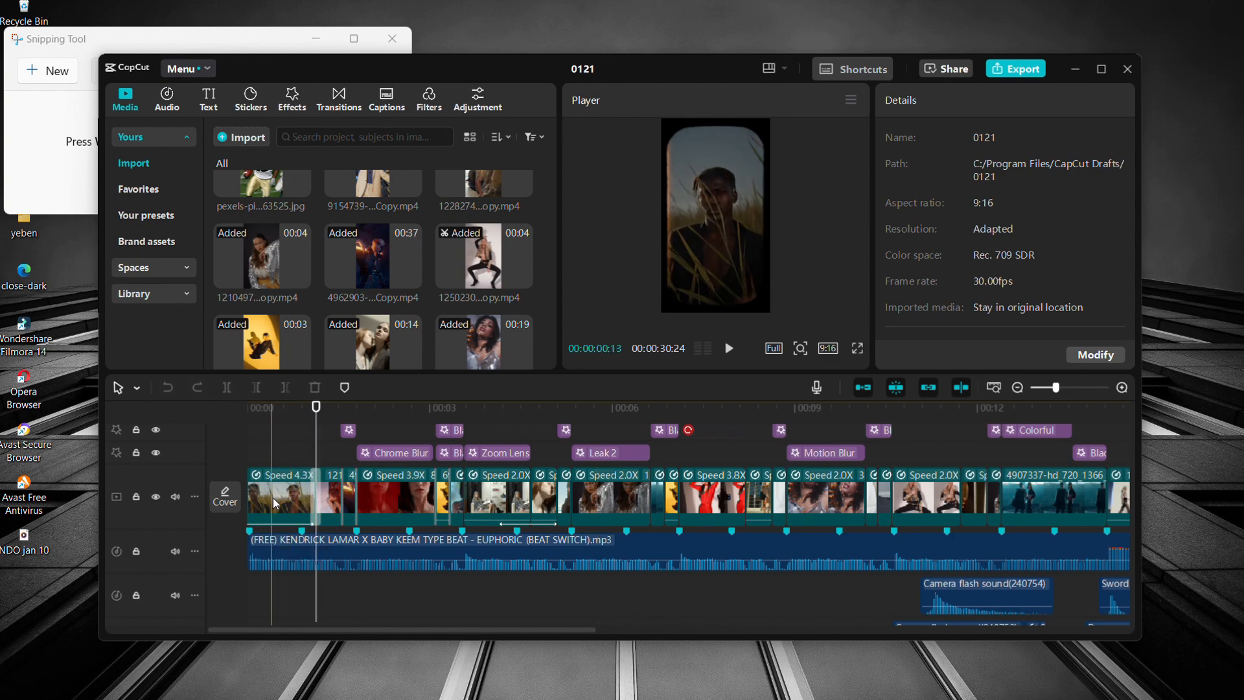
{"action": "left_click", "coordinate": [241, 430]}
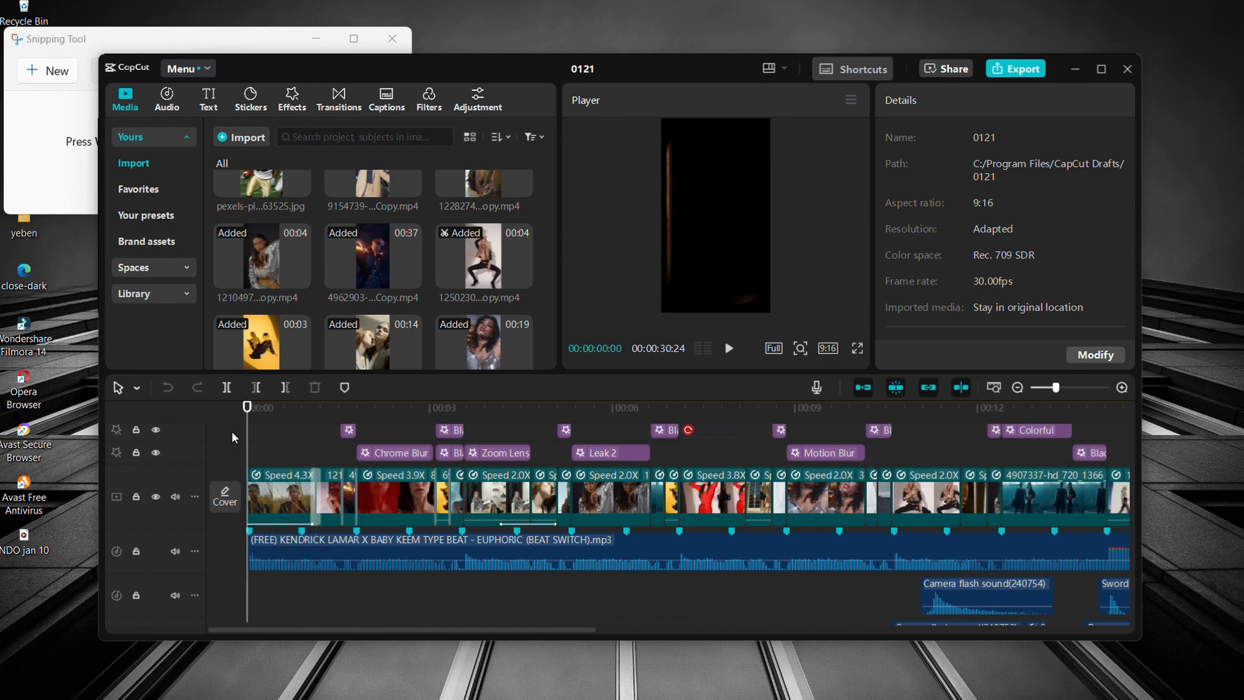
{"action": "left_click", "coordinate": [278, 477]}
{"action": "left_click", "coordinate": [278, 447]}
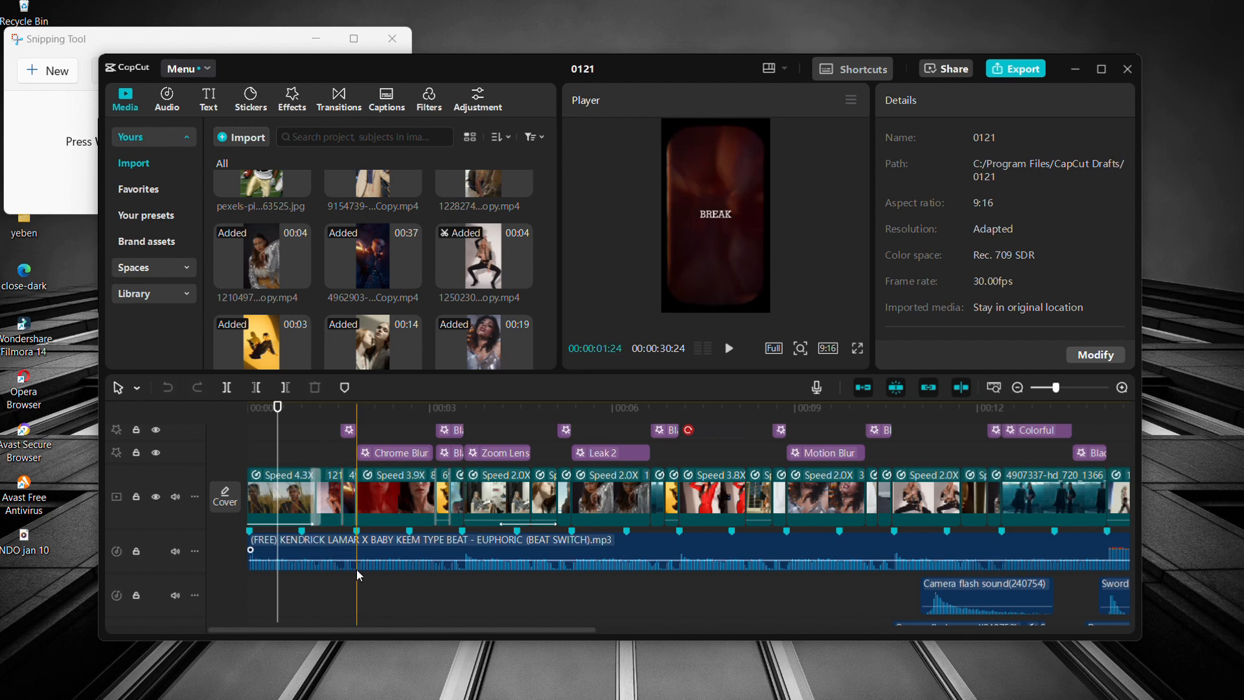
{"action": "left_click", "coordinate": [270, 492]}
{"action": "left_click", "coordinate": [270, 430]}
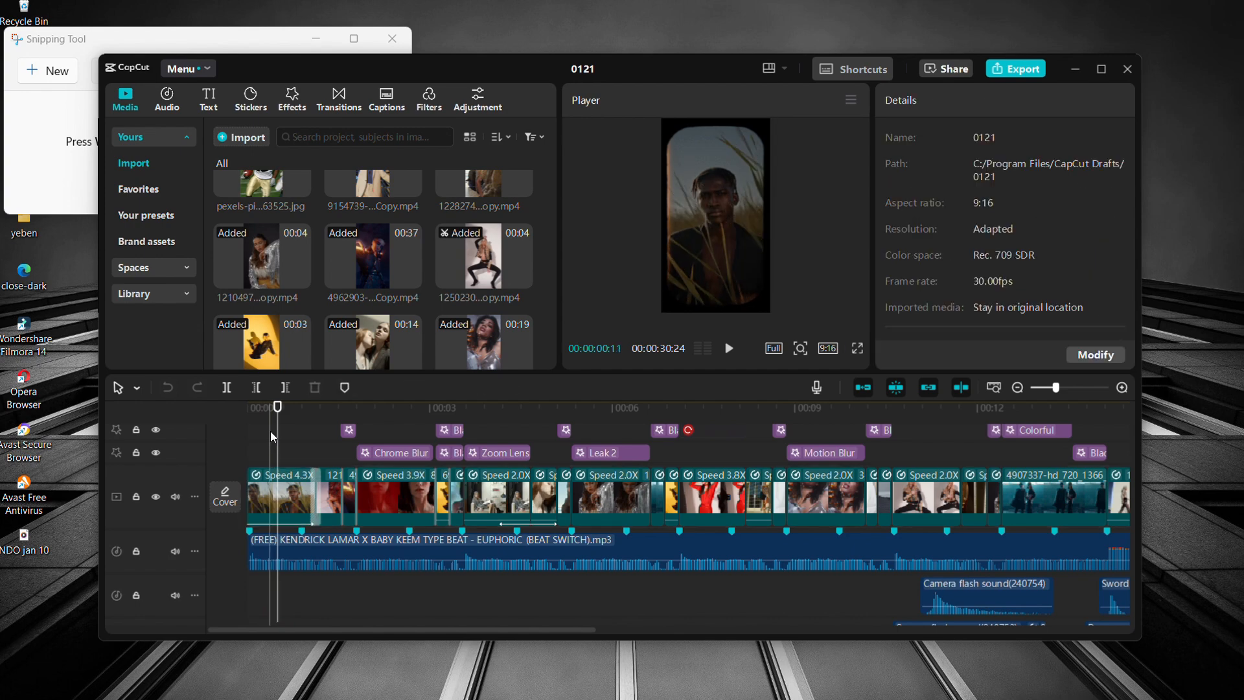
{"action": "scroll", "coordinate": [261, 436], "scroll_direction": "up", "scroll_amount": 2}
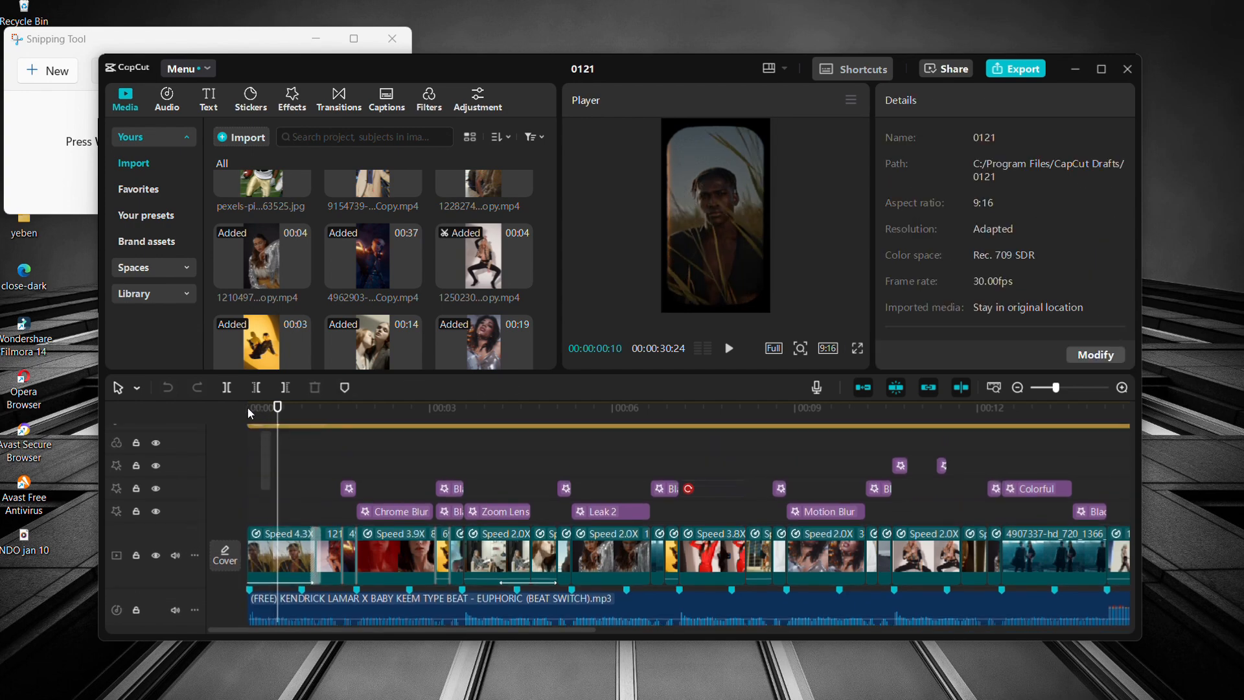
{"action": "left_click", "coordinate": [248, 421]}
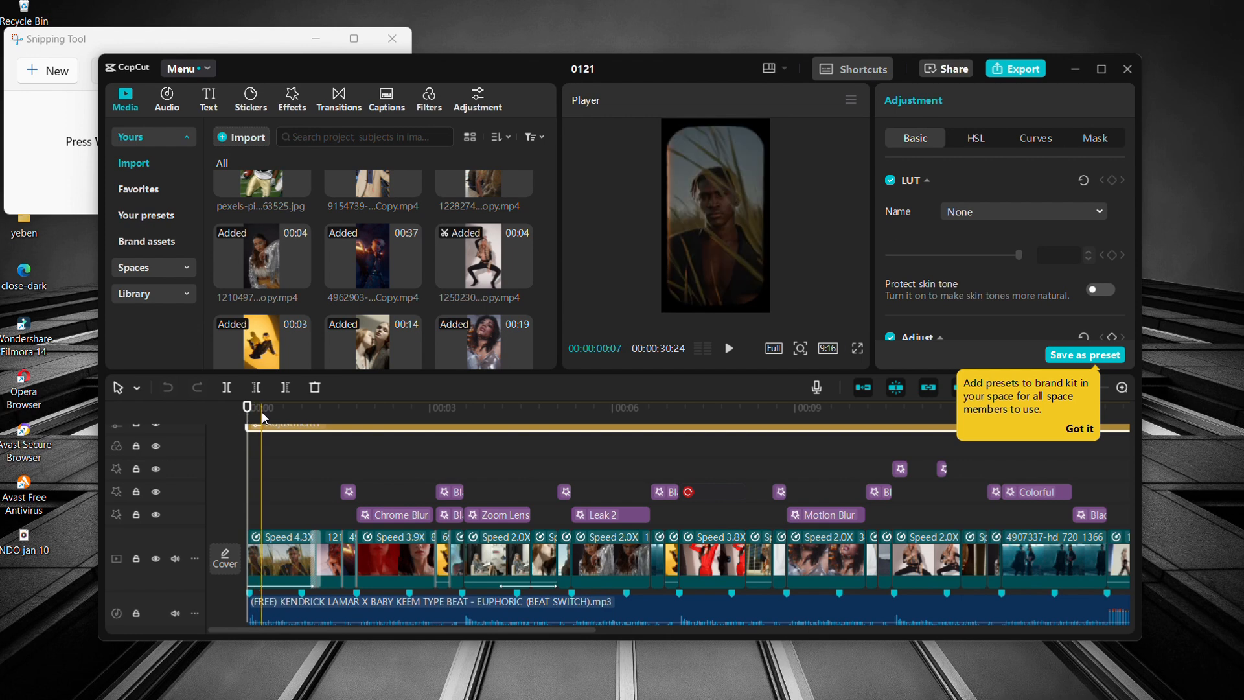
- Inspect the Radial Blur transition after the first clip and show the Blur category of transitions
{"action": "left_click", "coordinate": [305, 467]}
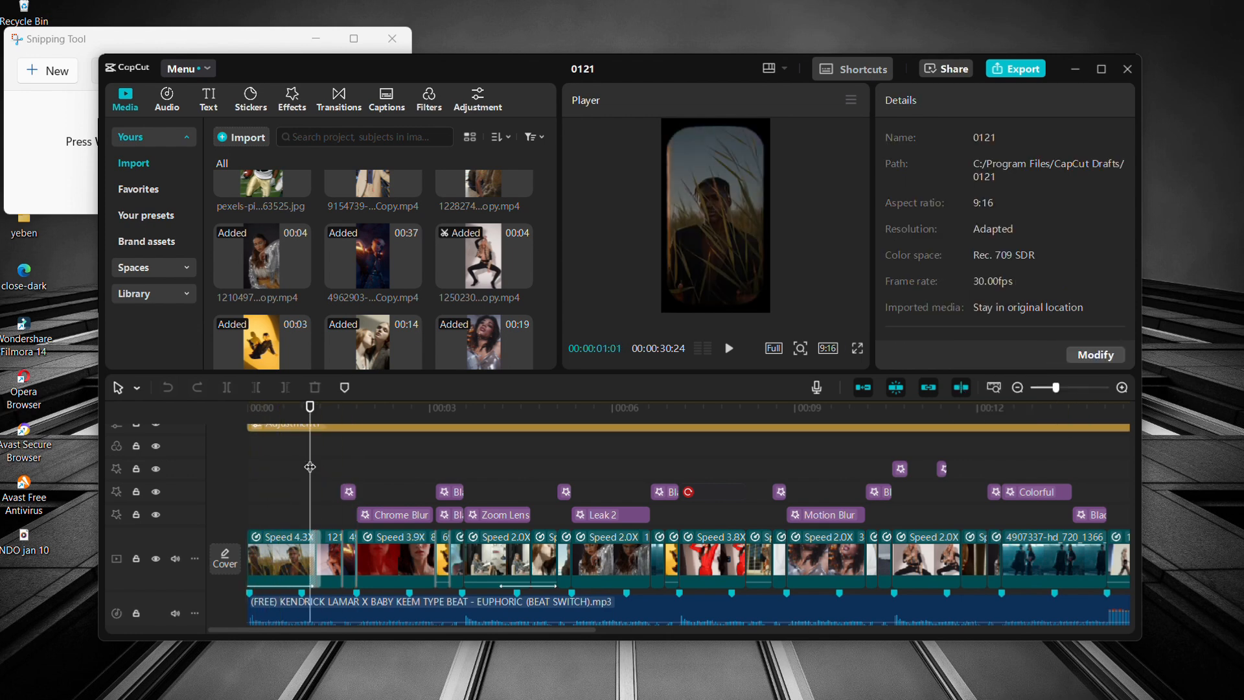
{"action": "left_click", "coordinate": [317, 548]}
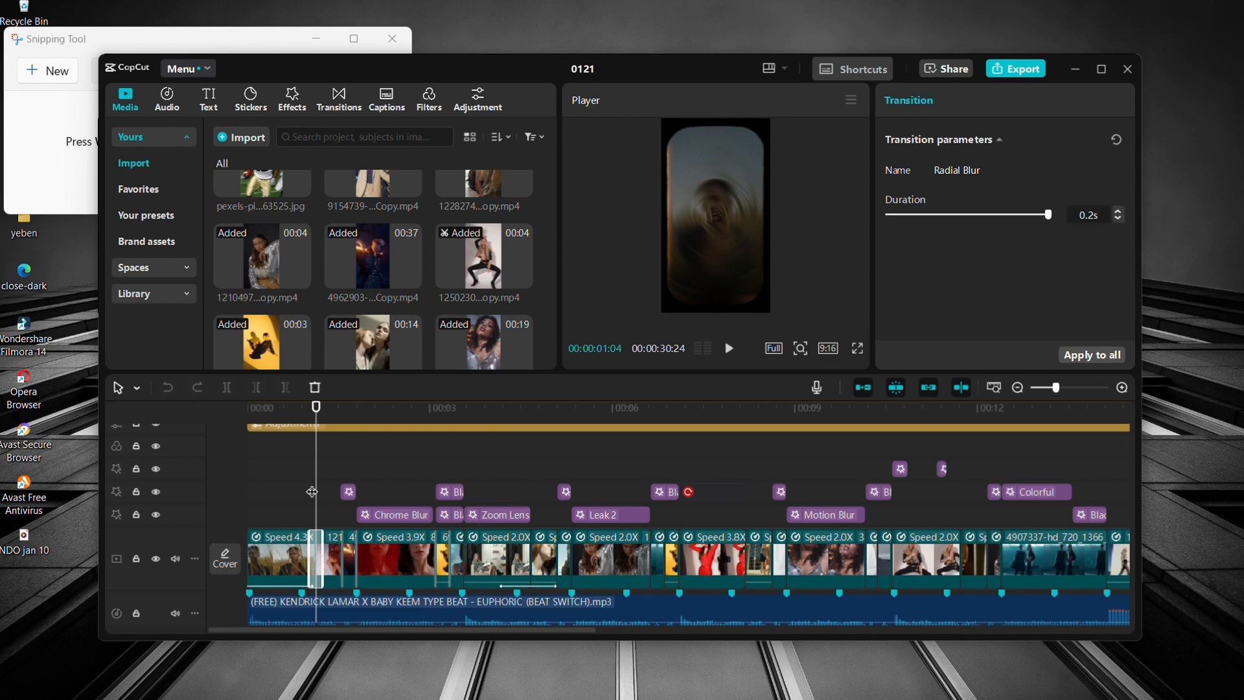
{"action": "left_click", "coordinate": [343, 103]}
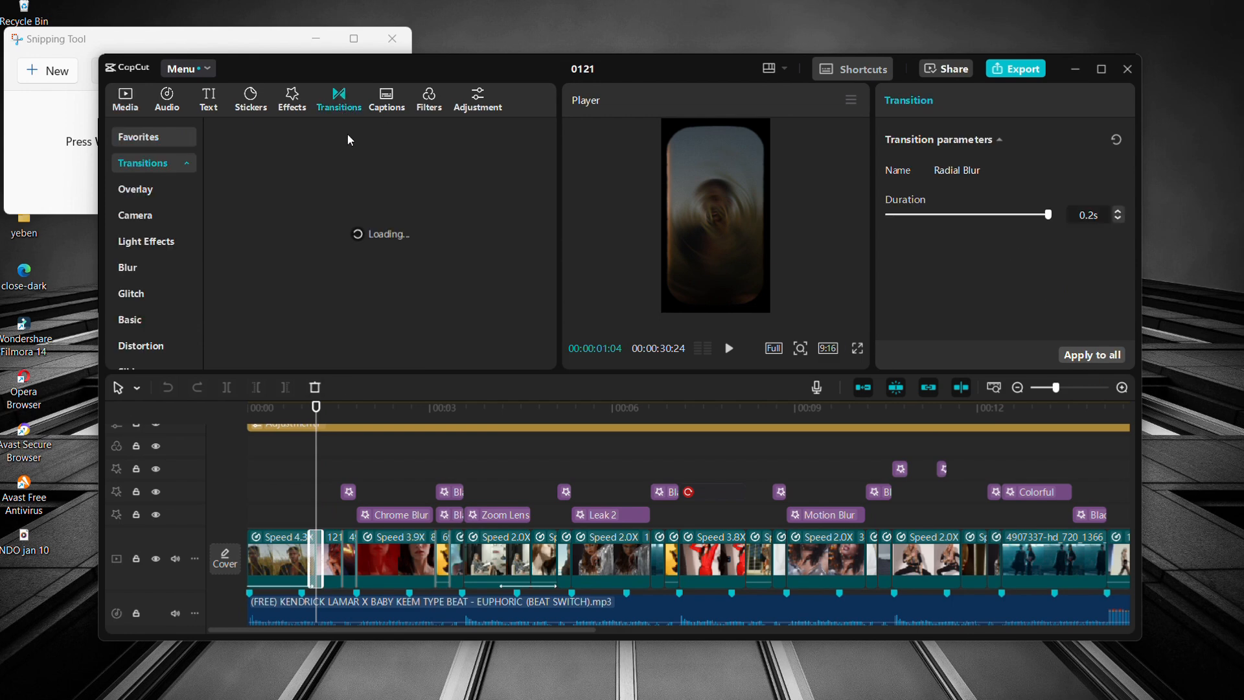
{"action": "left_click", "coordinate": [142, 269]}
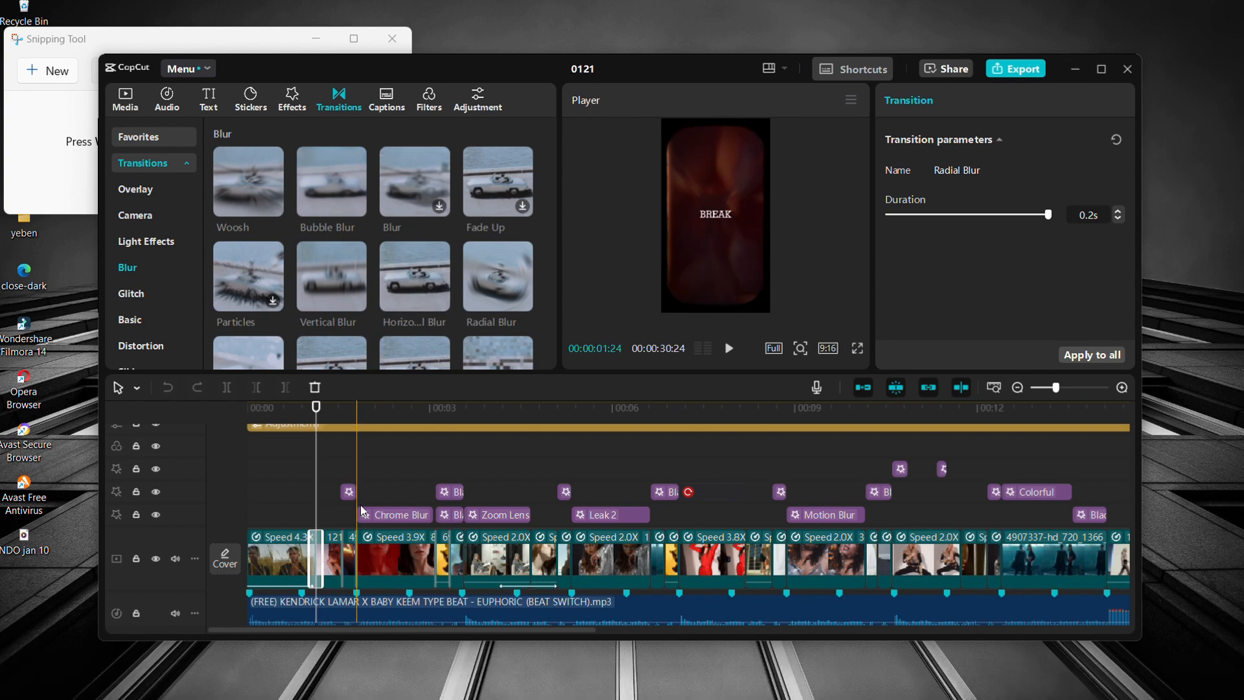
- Preview the first Black Flash effect before the Chrome Blur section and inspect its settings
{"action": "scroll", "coordinate": [259, 499], "scroll_direction": "up", "scroll_amount": 5}
{"action": "left_click", "coordinate": [223, 492]}
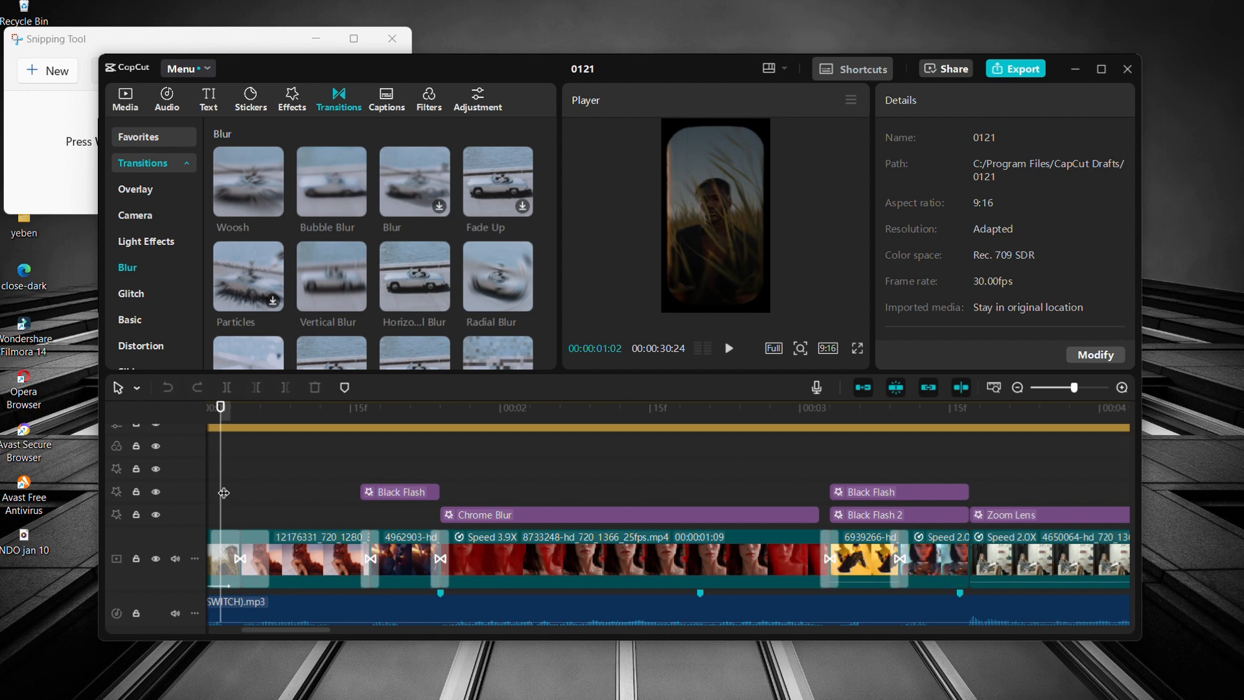
{"action": "left_click_drag", "start_coordinate": [224, 492], "coordinate": [389, 492]}
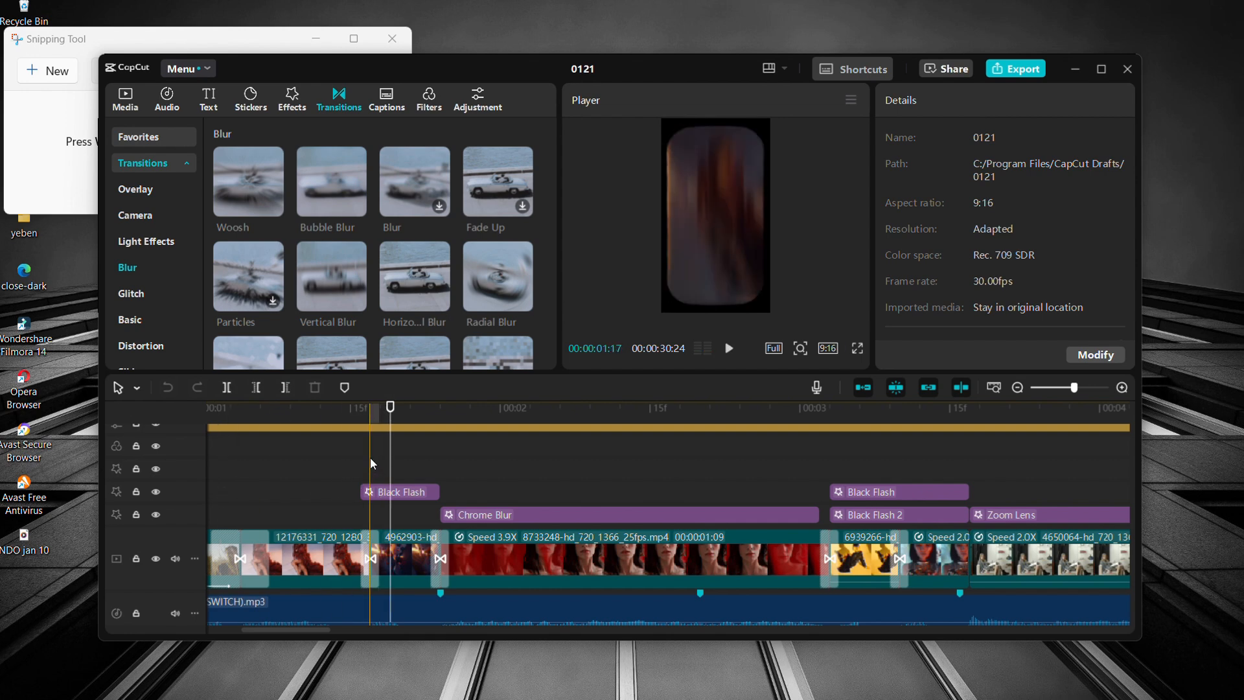
{"action": "left_click", "coordinate": [350, 455]}
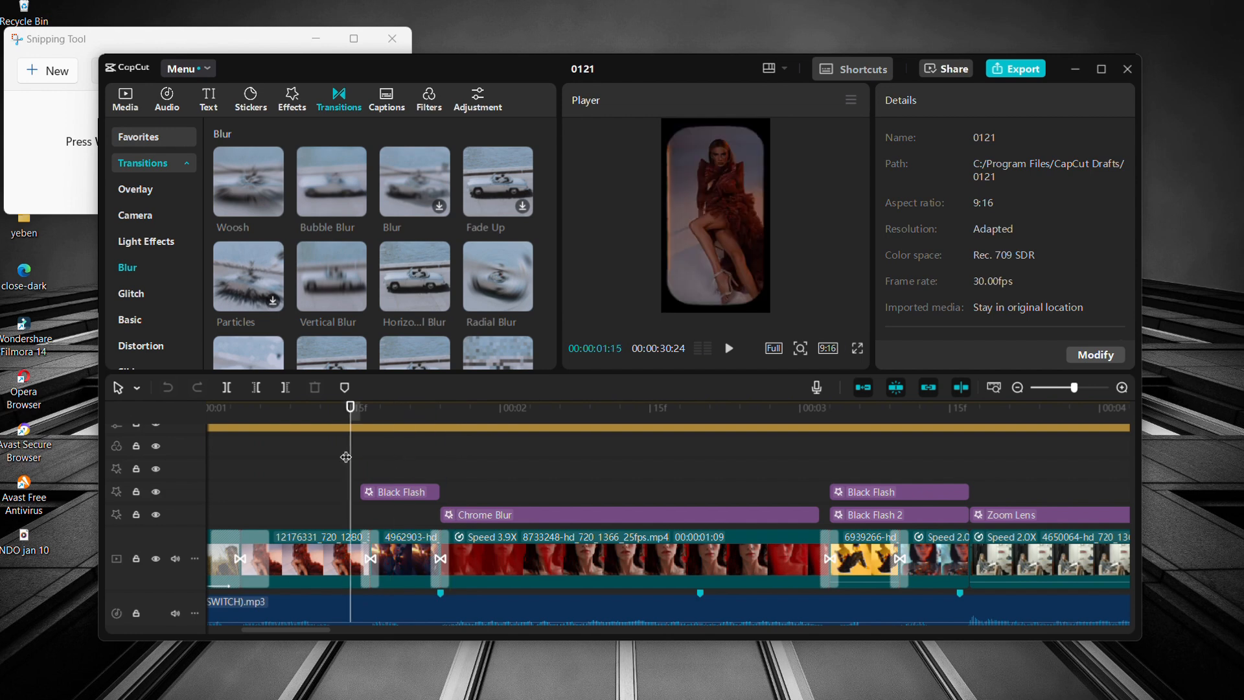
{"action": "key", "text": "space"}
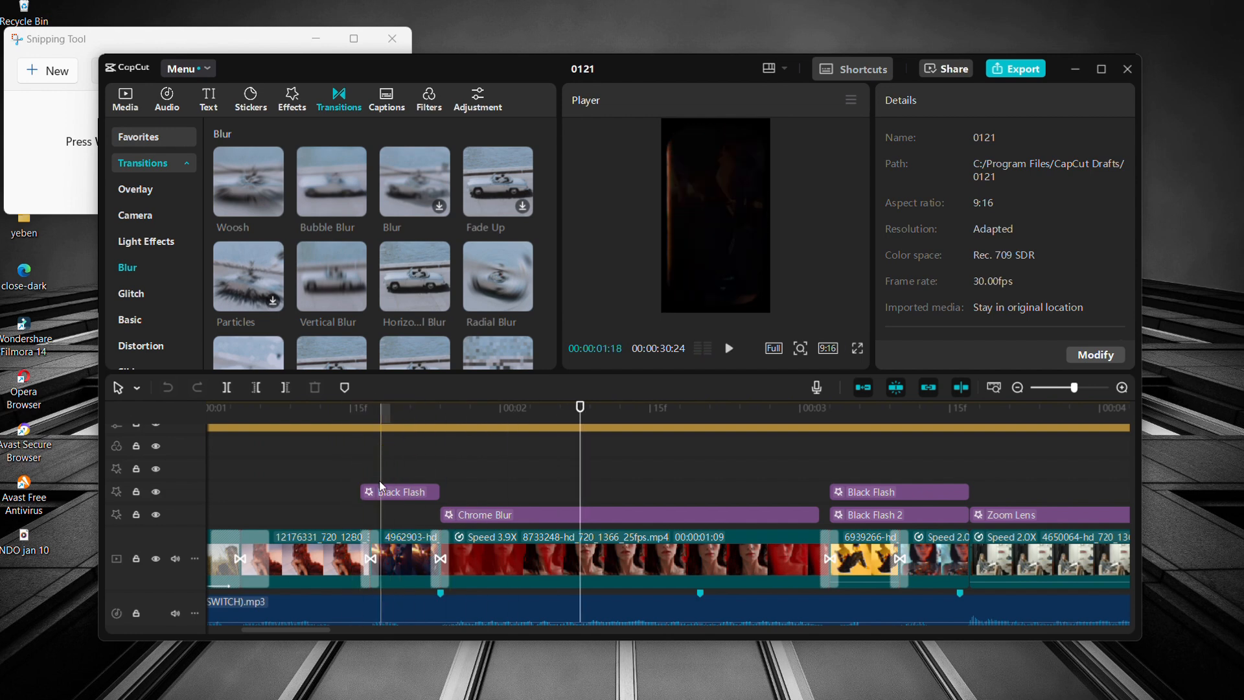
{"action": "left_click", "coordinate": [402, 496]}
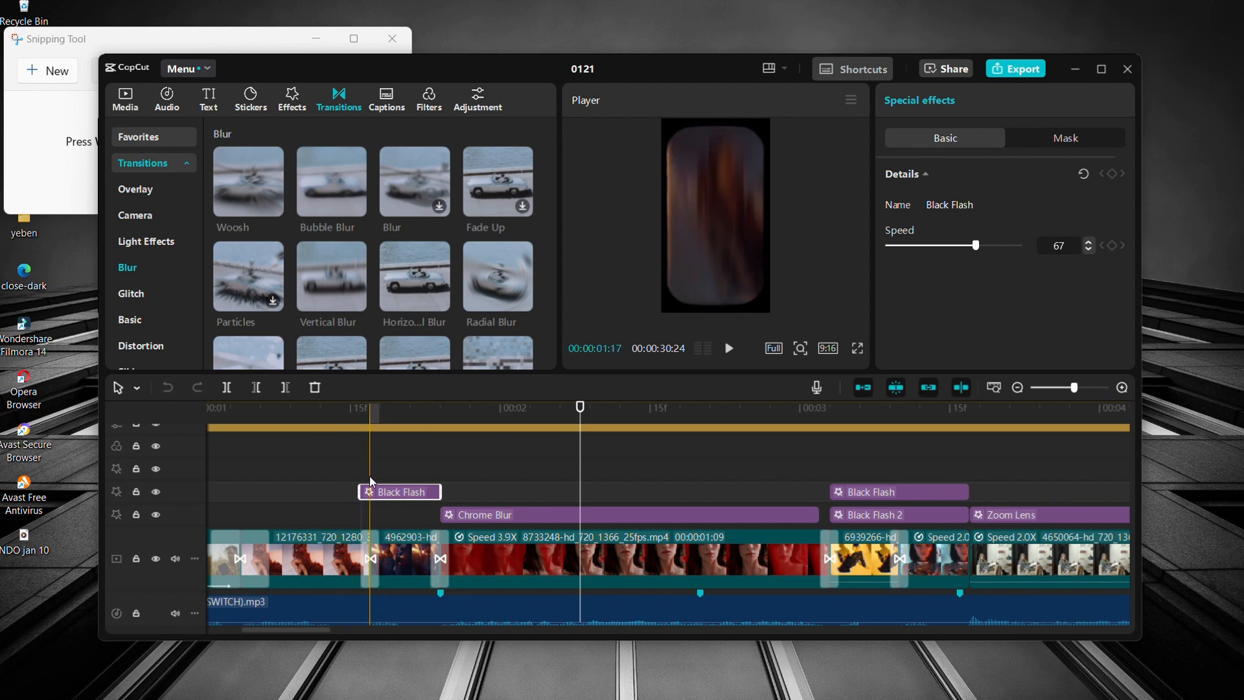
{"action": "left_click", "coordinate": [267, 446]}
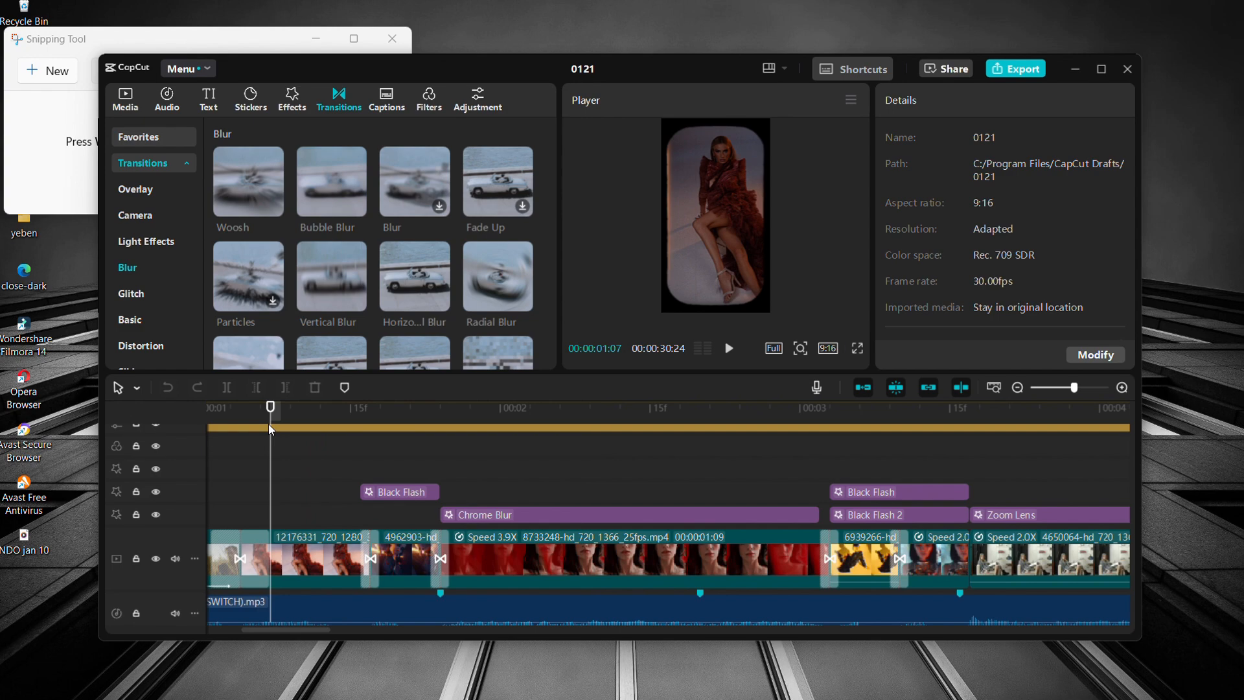
- Inspect the first Zoom Lens effect's settings and play back the clip it covers
{"action": "scroll", "coordinate": [268, 424], "scroll_direction": "right", "scroll_amount": 5}
{"action": "left_click", "coordinate": [581, 421]}
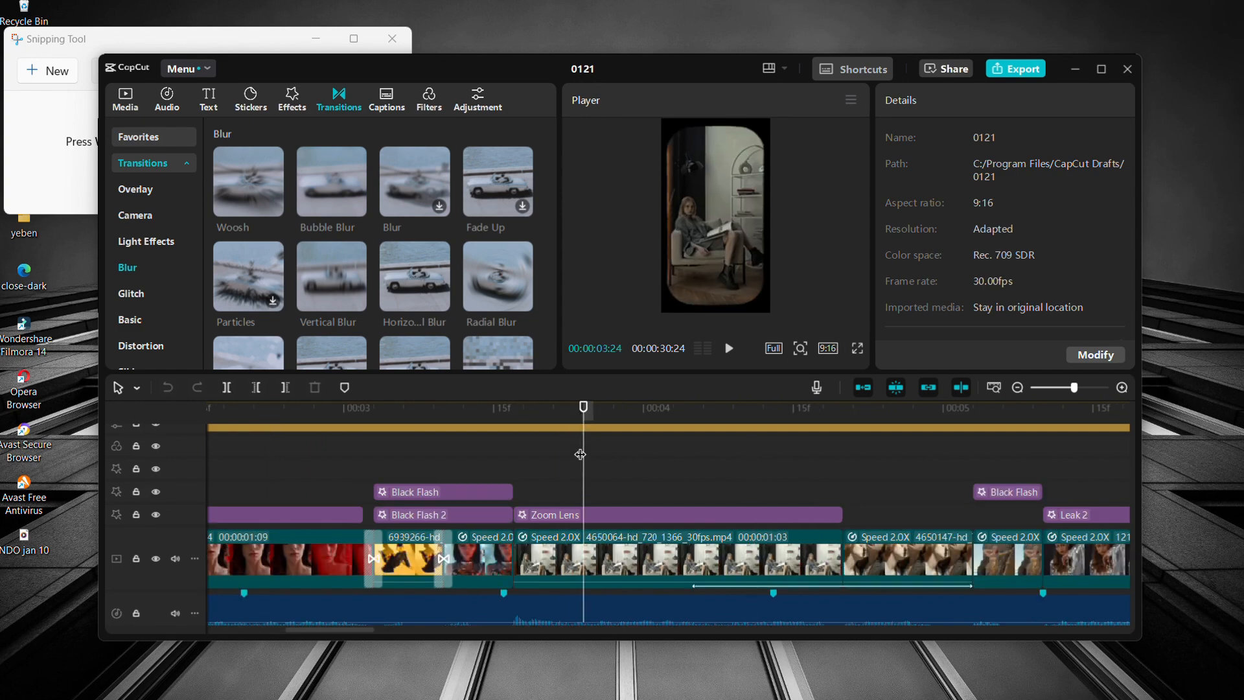
{"action": "left_click", "coordinate": [581, 515]}
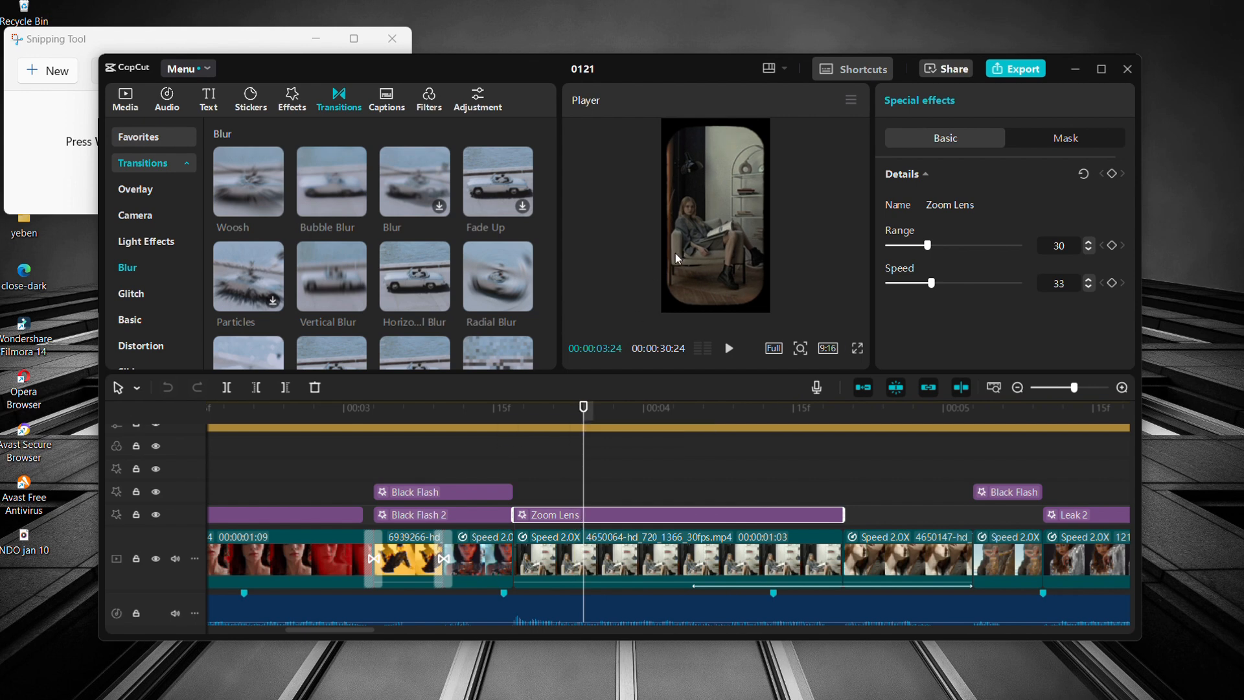
{"action": "left_click", "coordinate": [515, 424]}
{"action": "key", "text": "space"}
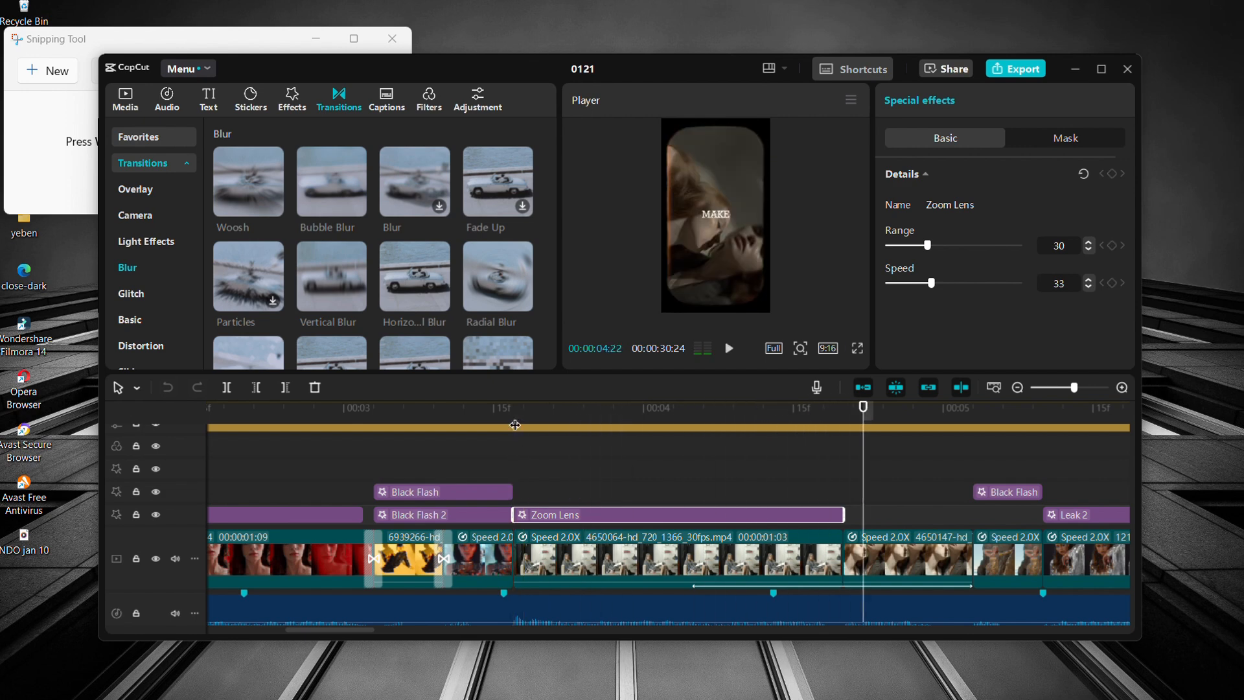
{"action": "left_click", "coordinate": [516, 407]}
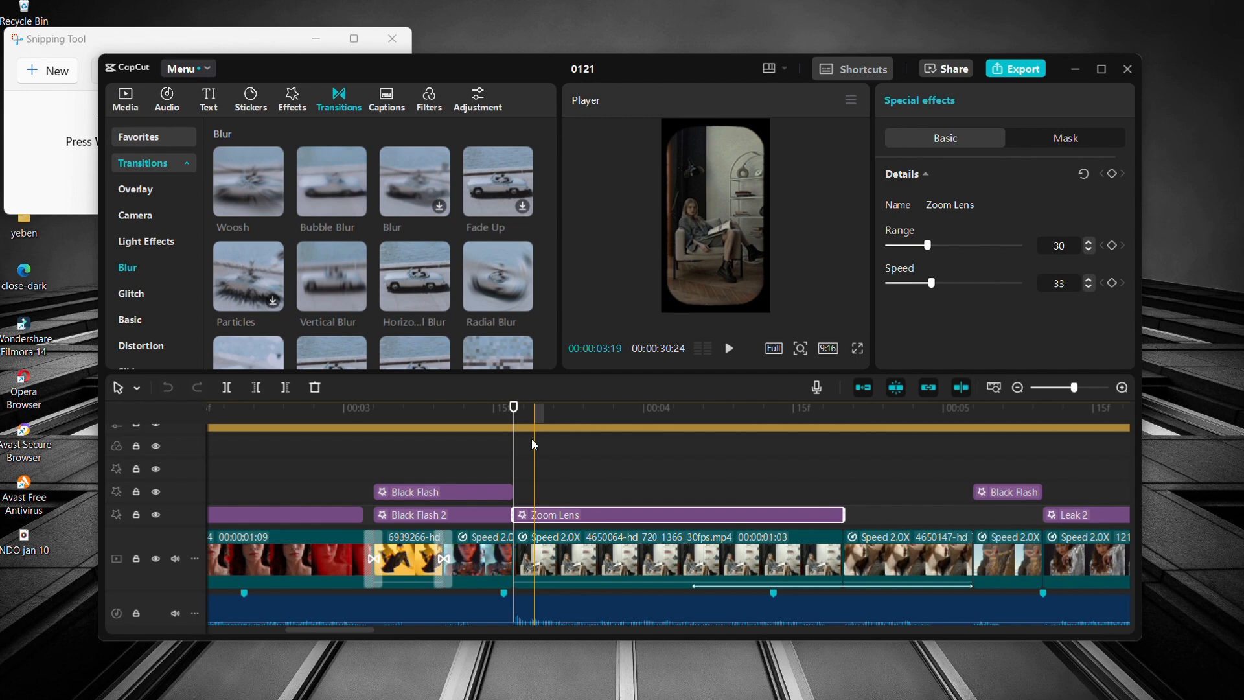
- Replay the Zoom Lens section and place the playhead at the start of the following 4650147 clip
{"action": "scroll", "coordinate": [531, 437], "scroll_direction": "right", "scroll_amount": 5}
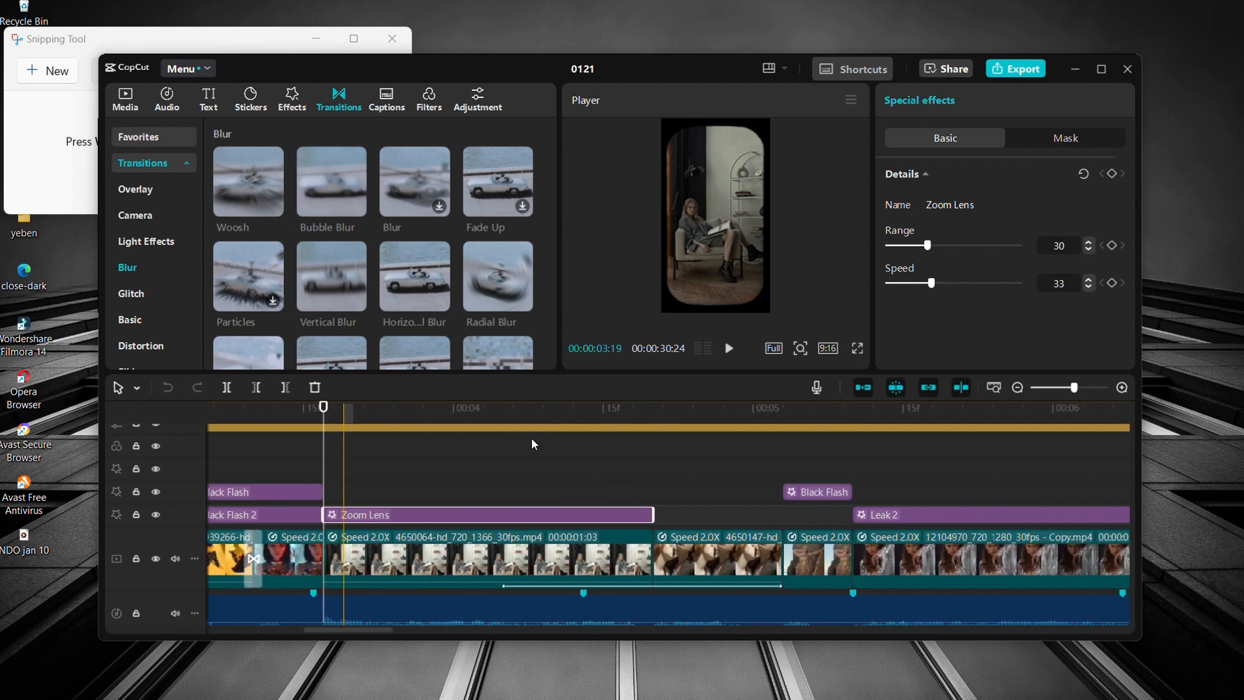
{"action": "left_click", "coordinate": [529, 434]}
{"action": "key", "text": "space"}
{"action": "key", "text": "space"}
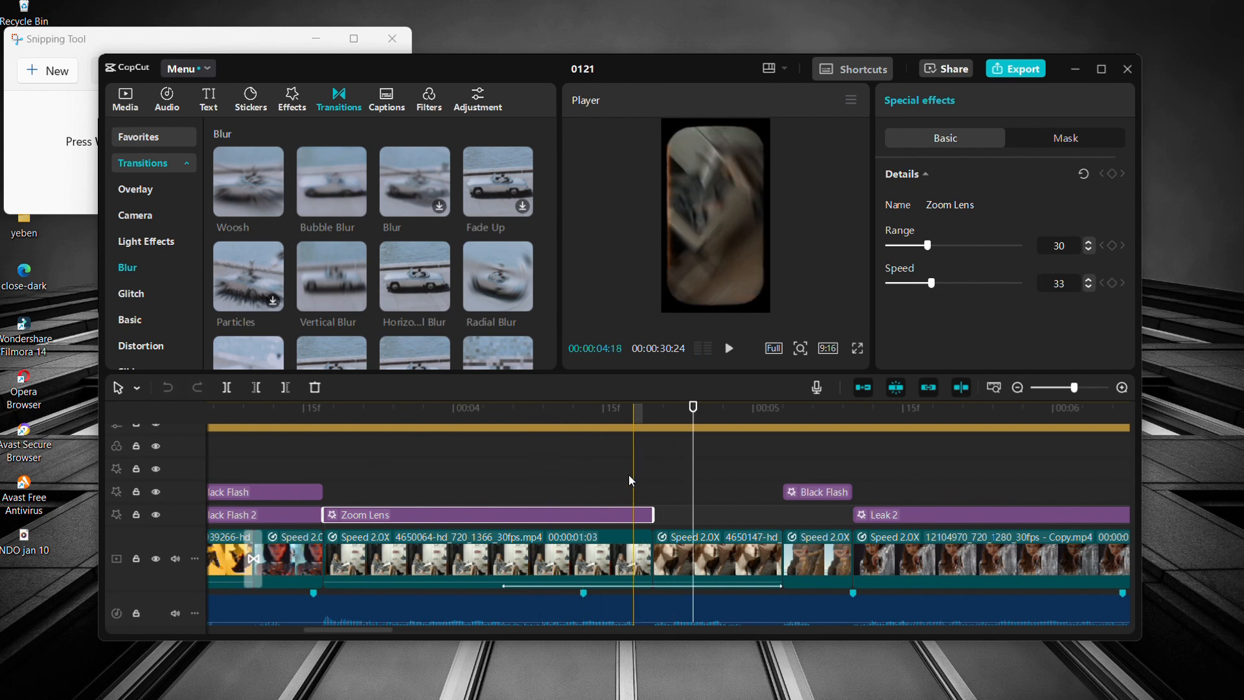
{"action": "left_click", "coordinate": [650, 448]}
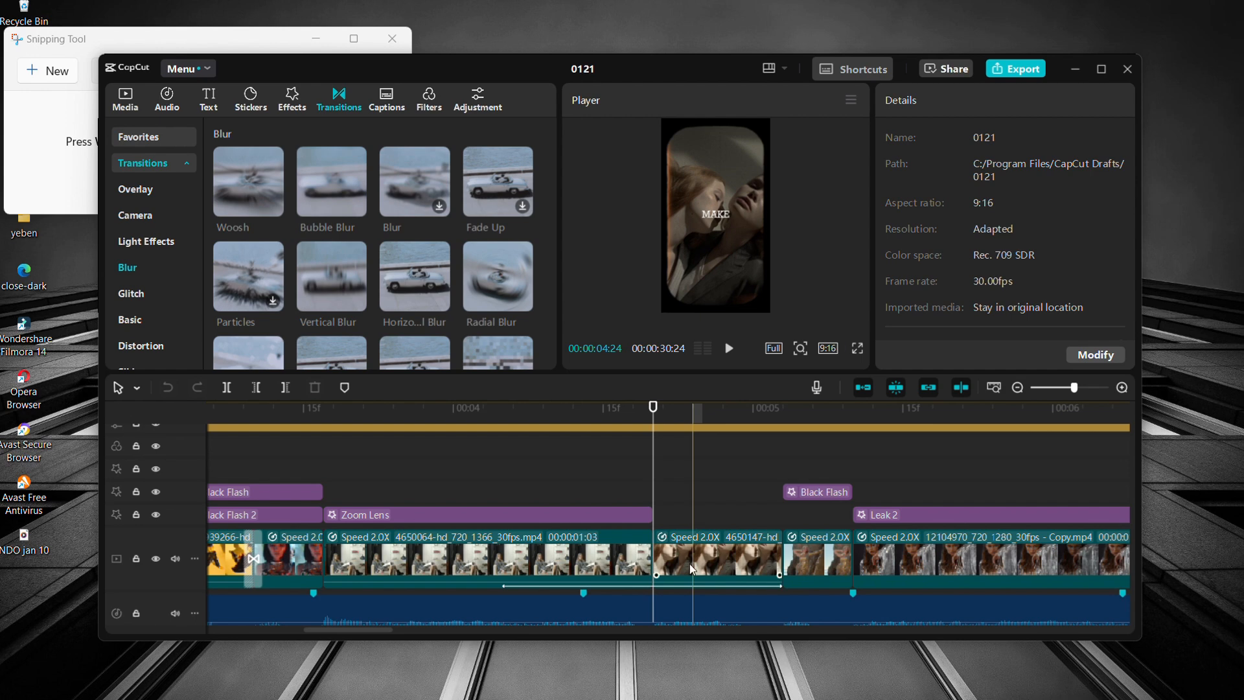
- Place the playhead within the Zoom Lens section and inspect the settings of the 4650064 clip beneath it
{"action": "left_click", "coordinate": [689, 490]}
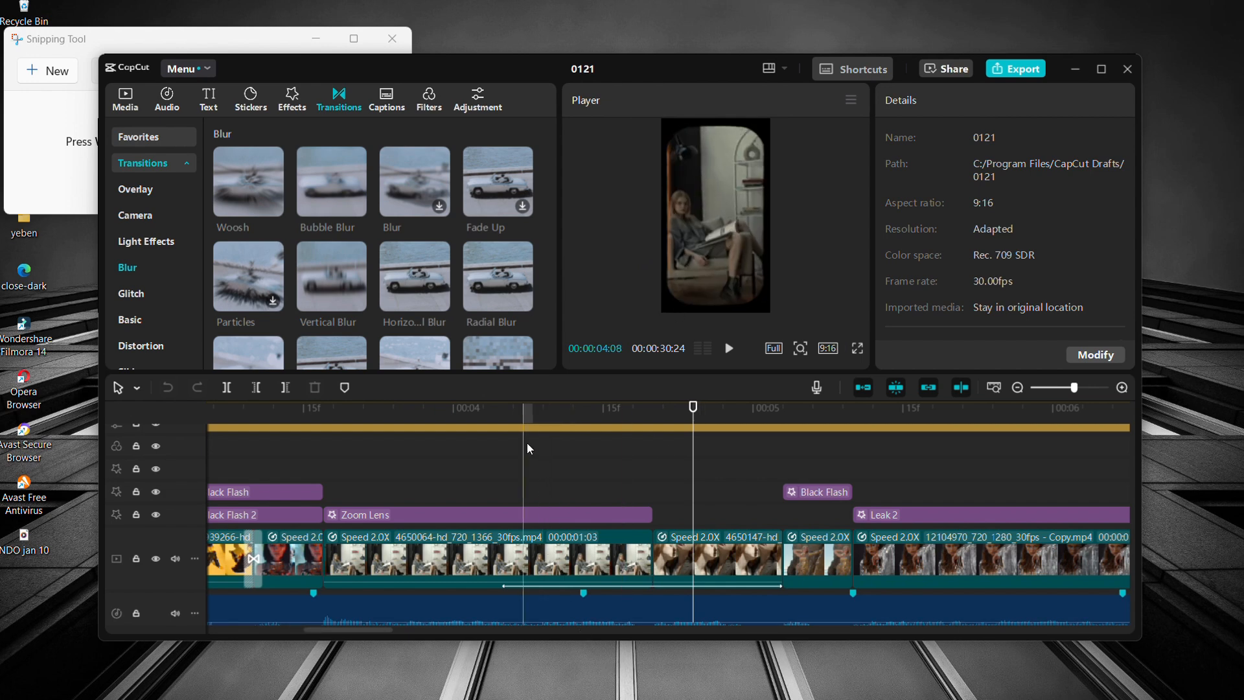
{"action": "left_click", "coordinate": [513, 407]}
{"action": "left_click", "coordinate": [511, 559]}
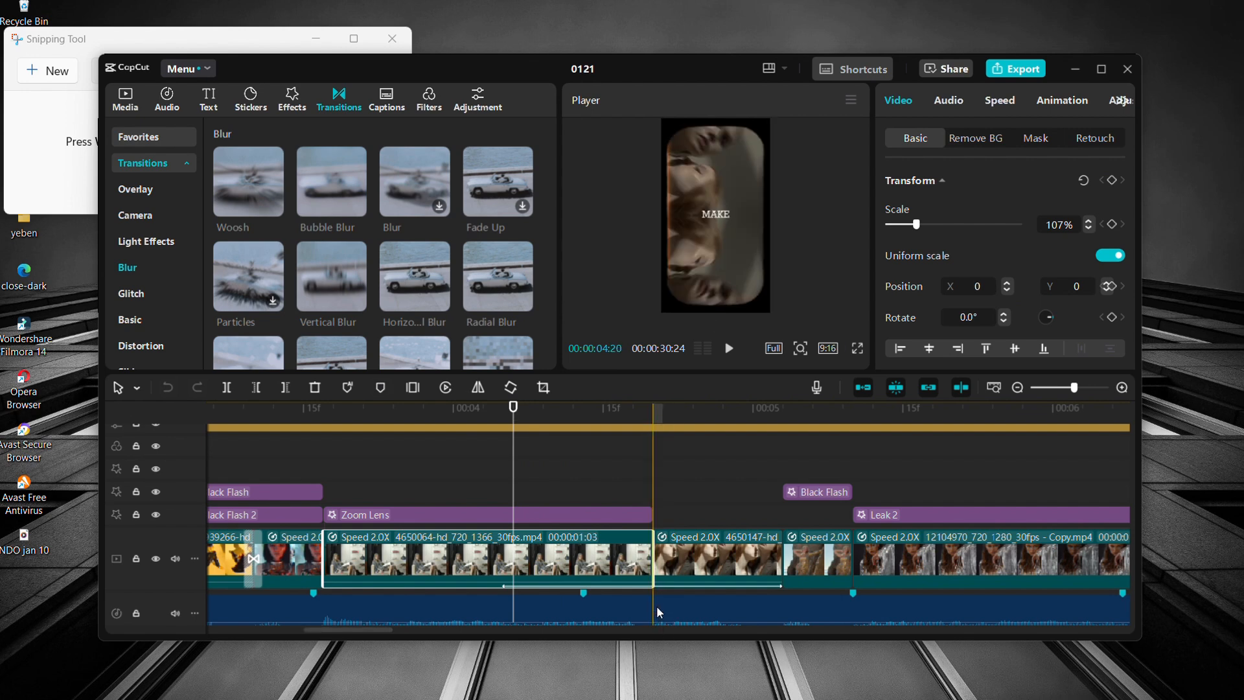
{"action": "scroll", "coordinate": [656, 600], "scroll_direction": "right", "scroll_amount": 5}
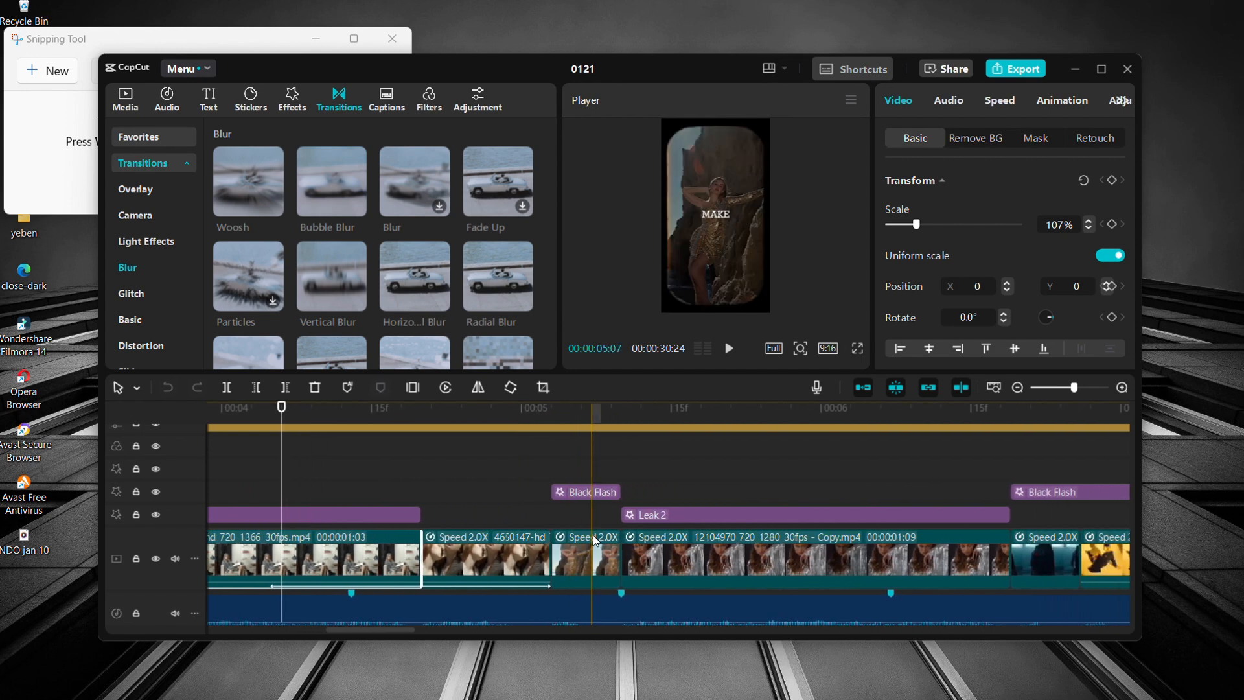
- Preview frames under the short Black Flash effect before Leak 2 and under the Leak 2 effect
{"action": "left_click", "coordinate": [560, 413]}
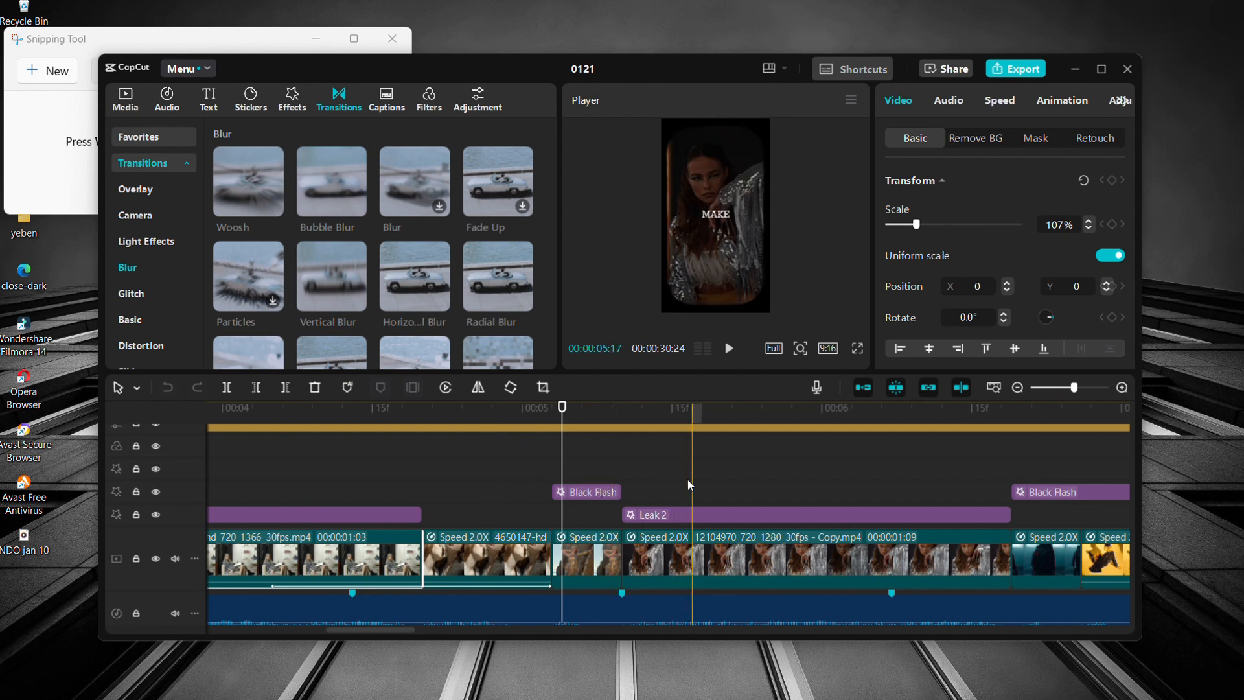
{"action": "scroll", "coordinate": [686, 478], "scroll_direction": "right", "scroll_amount": 5}
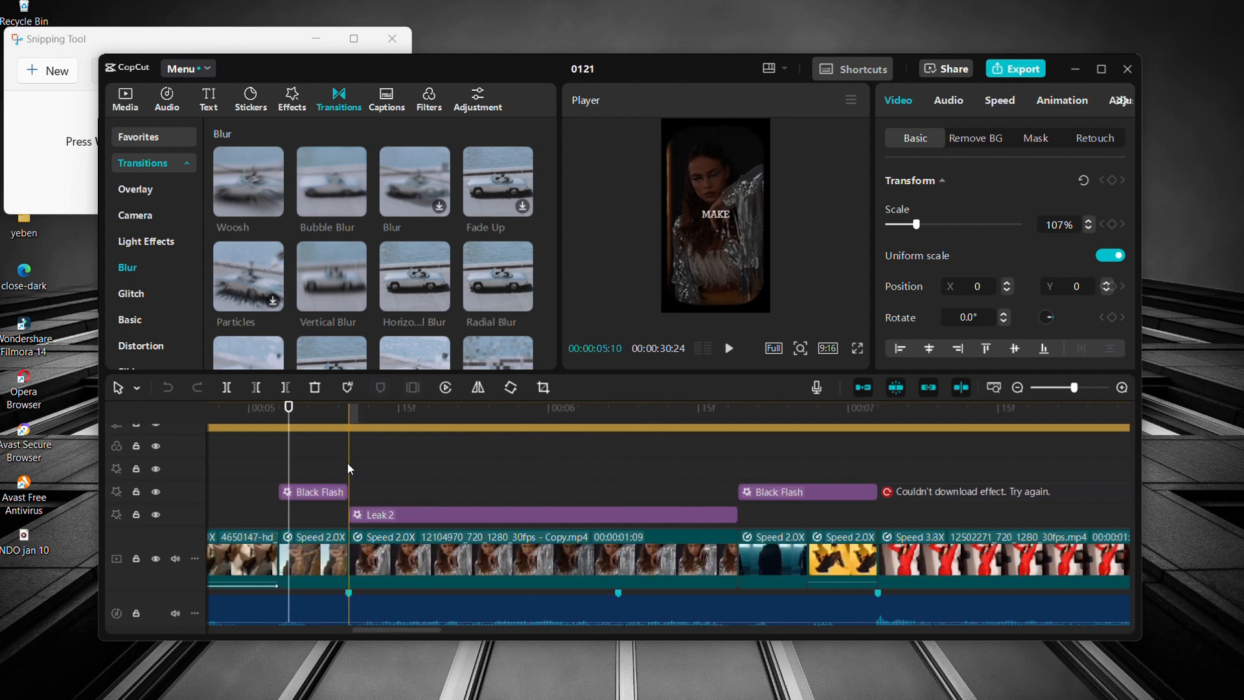
{"action": "left_click", "coordinate": [348, 410]}
{"action": "left_click", "coordinate": [710, 427]}
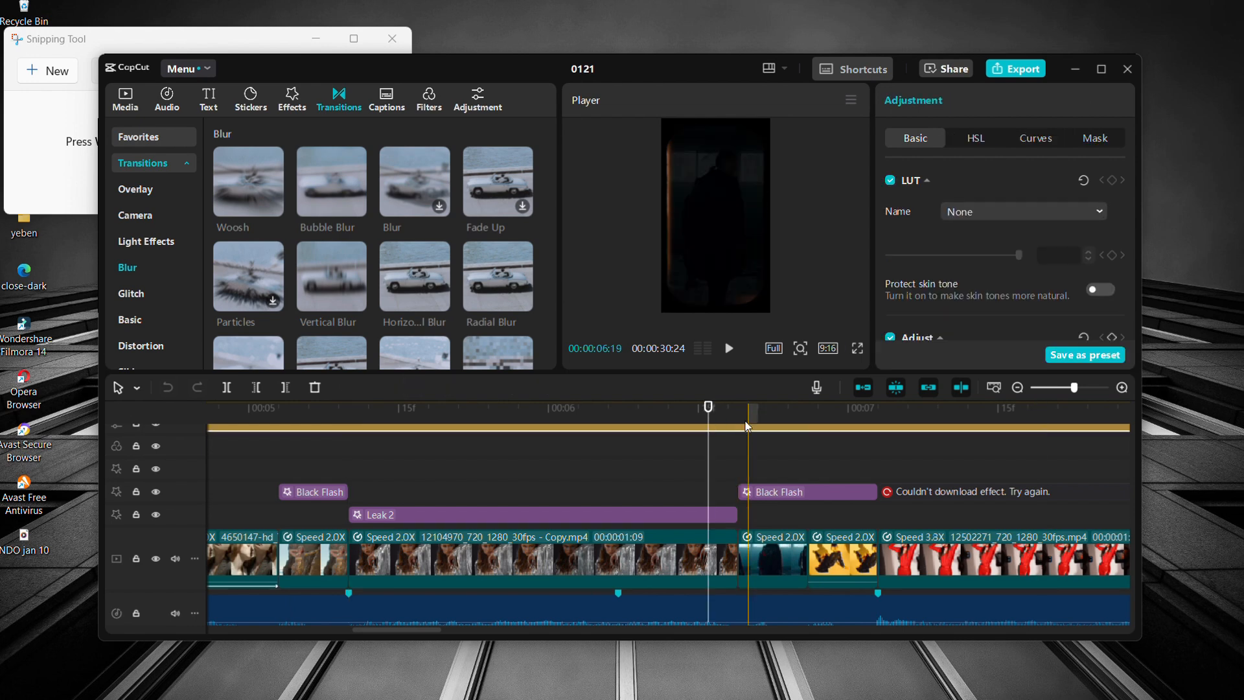
- Play back the section around 10 to 11 seconds, from the Black Flash through both White Flash effects, and replay it
{"action": "key", "text": "space"}
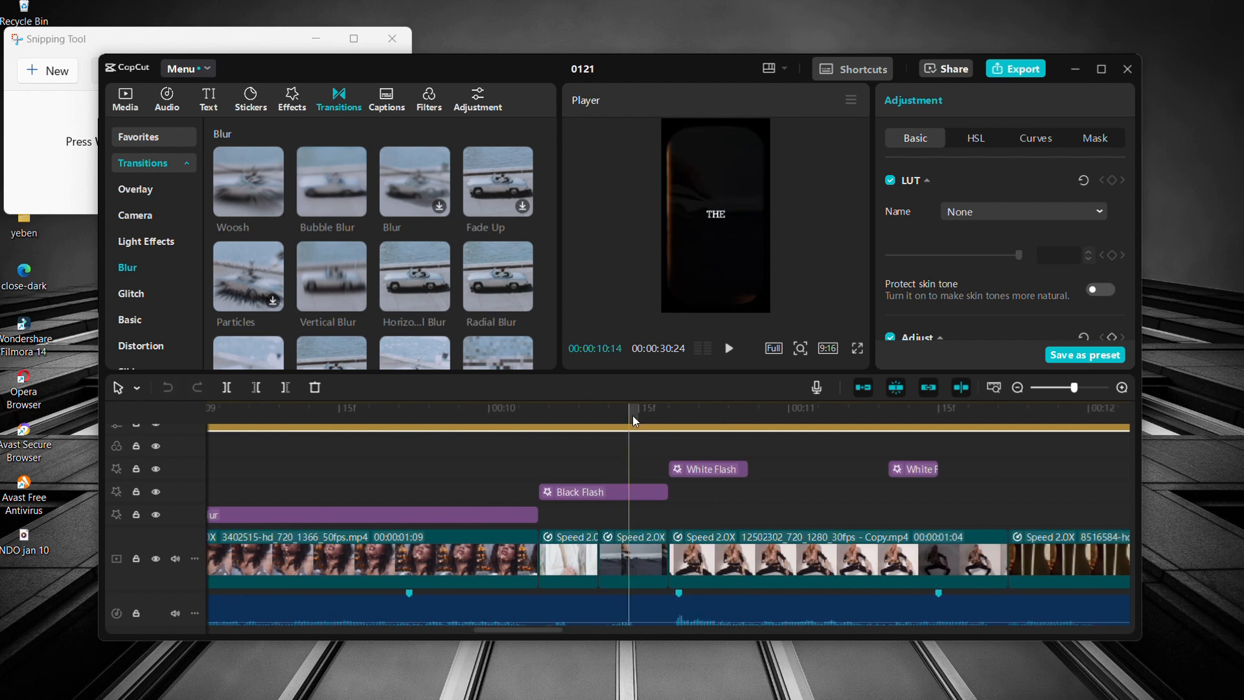
{"action": "key", "text": "space"}
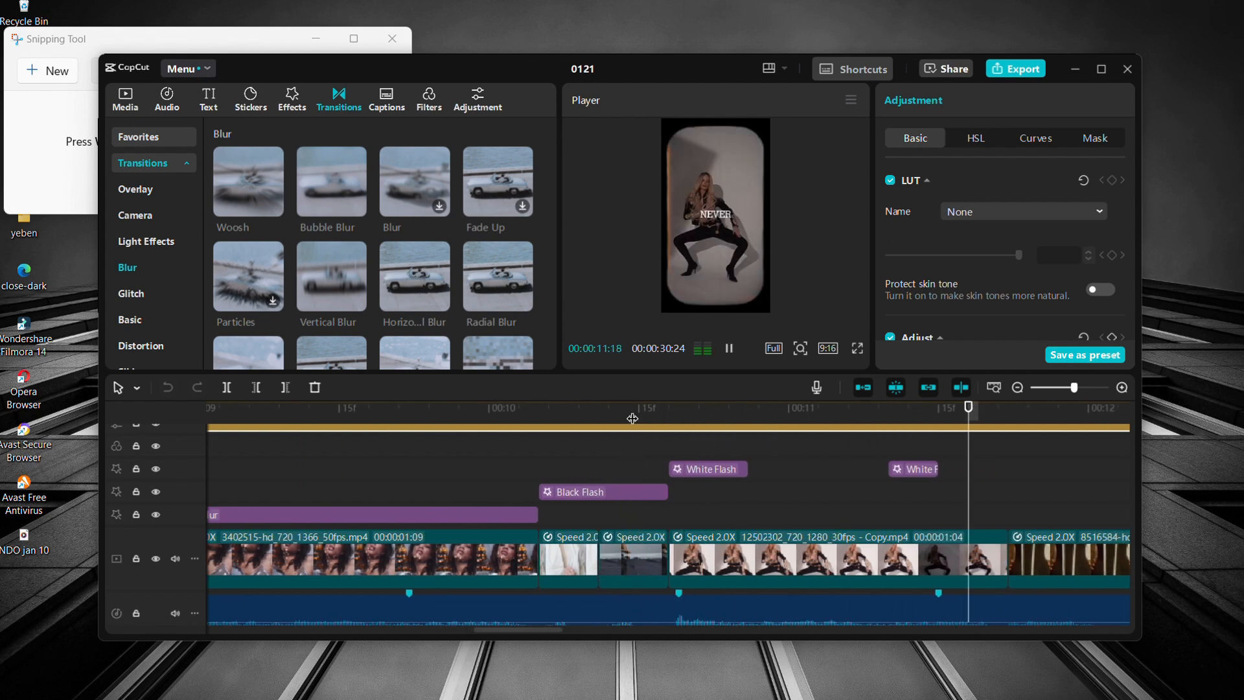
{"action": "key", "text": "space"}
{"action": "left_click", "coordinate": [510, 433]}
{"action": "left_click", "coordinate": [500, 414]}
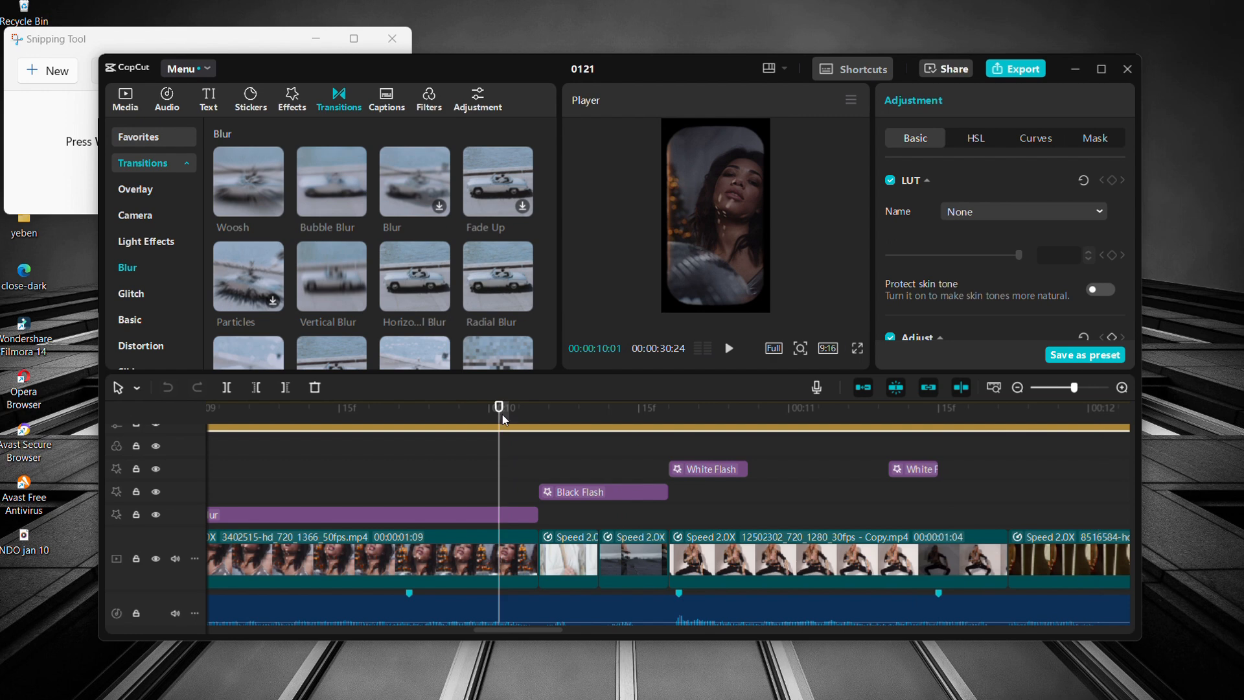
{"action": "left_click", "coordinate": [538, 411]}
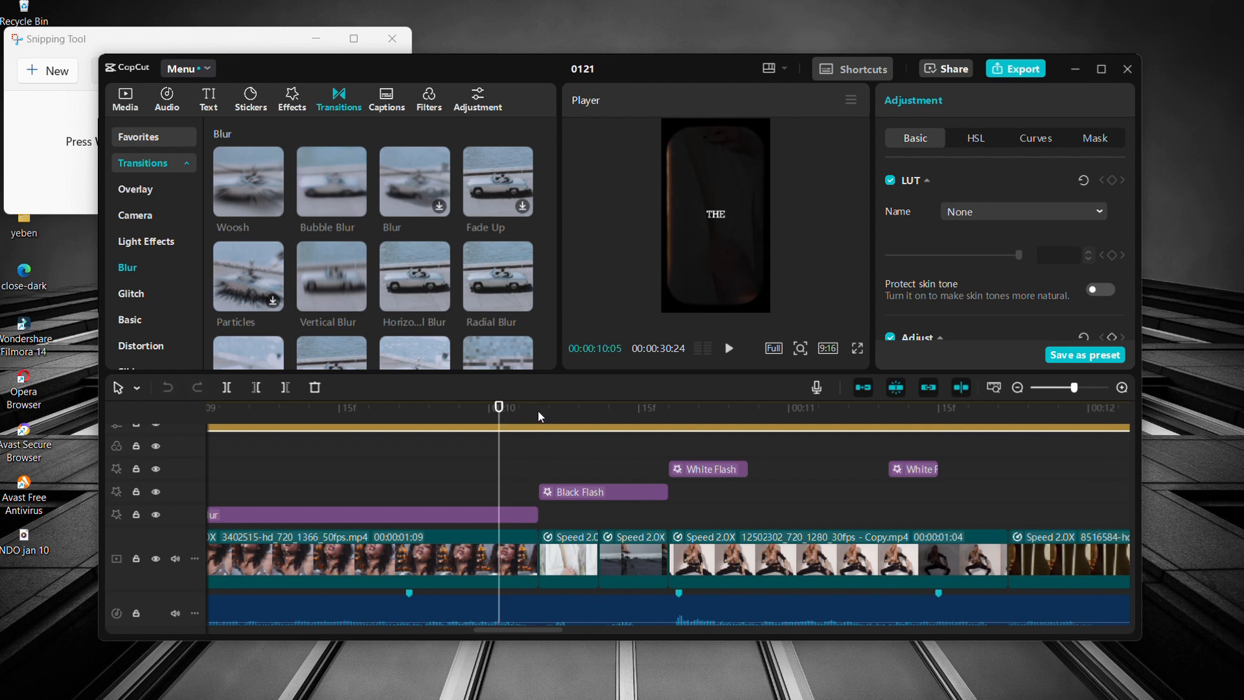
{"action": "key", "text": "space"}
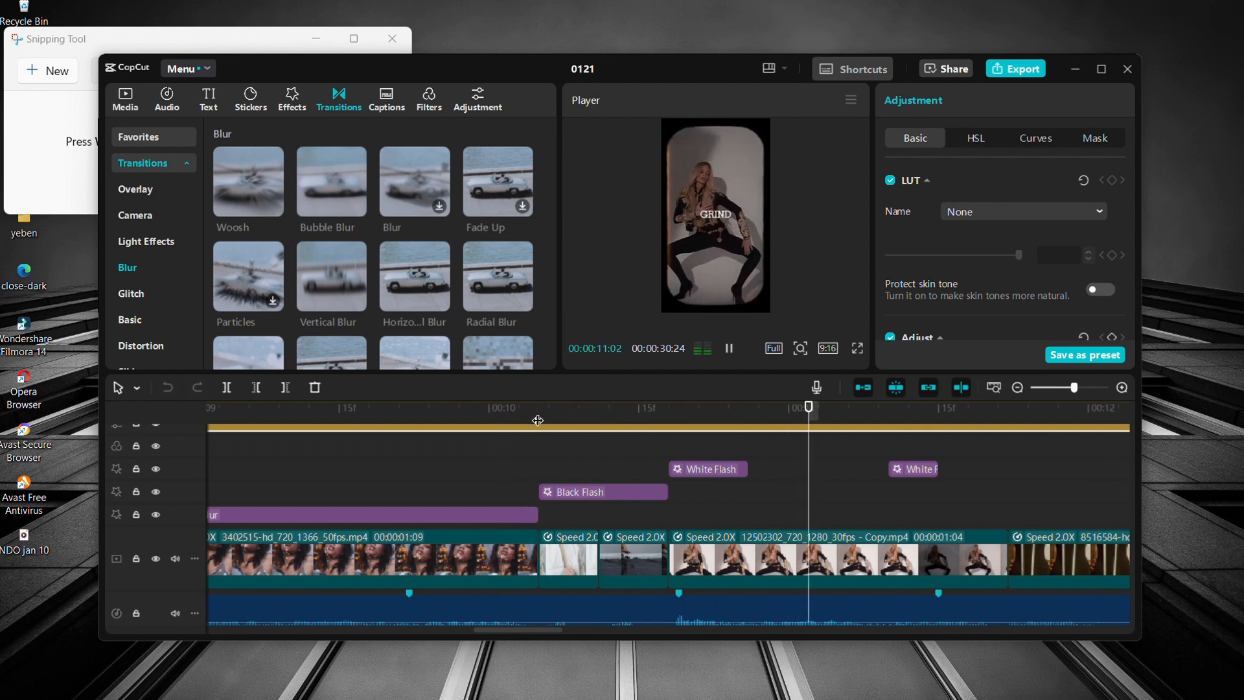
{"action": "key", "text": "space"}
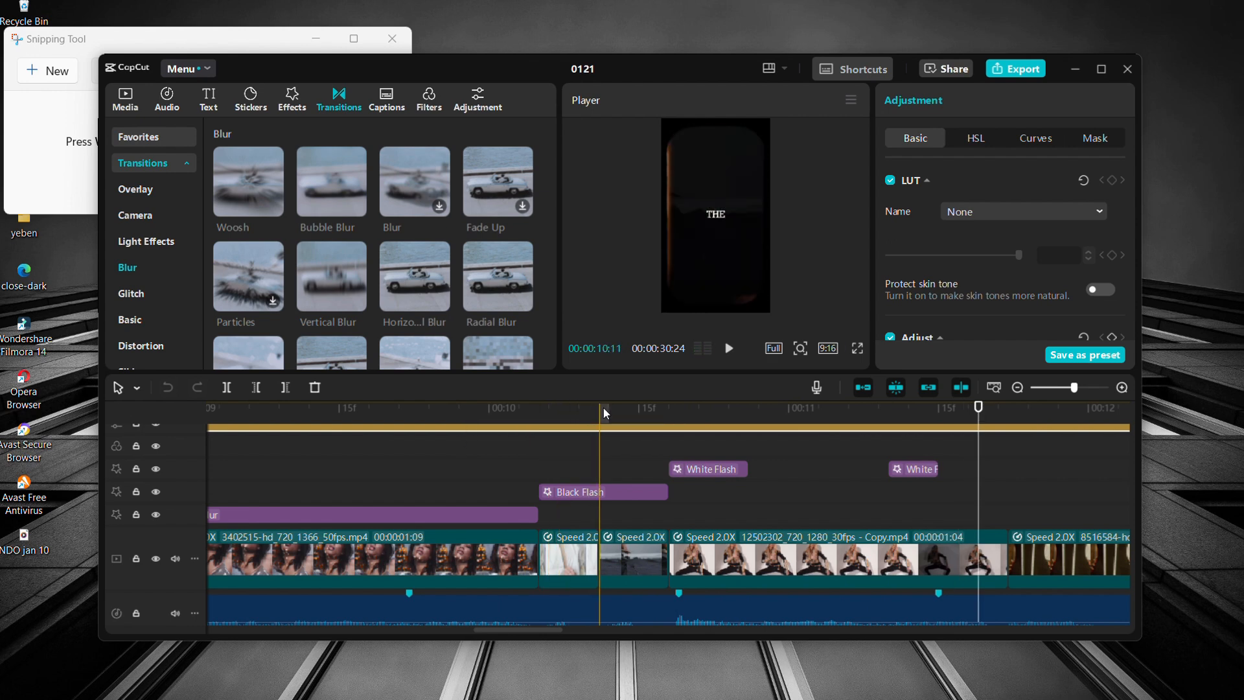
- Inspect the first White Flash effect's settings and those of the Camera flash sound(240753) clip aligned with it
{"action": "left_click", "coordinate": [718, 414]}
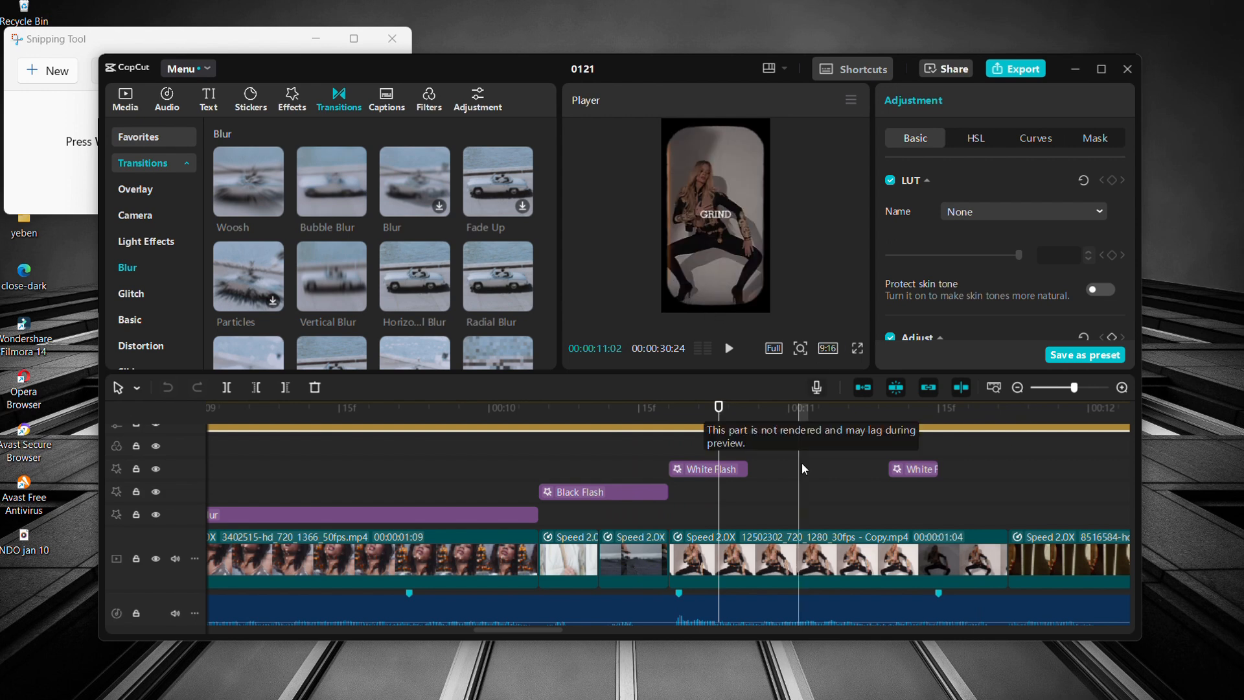
{"action": "left_click", "coordinate": [726, 469]}
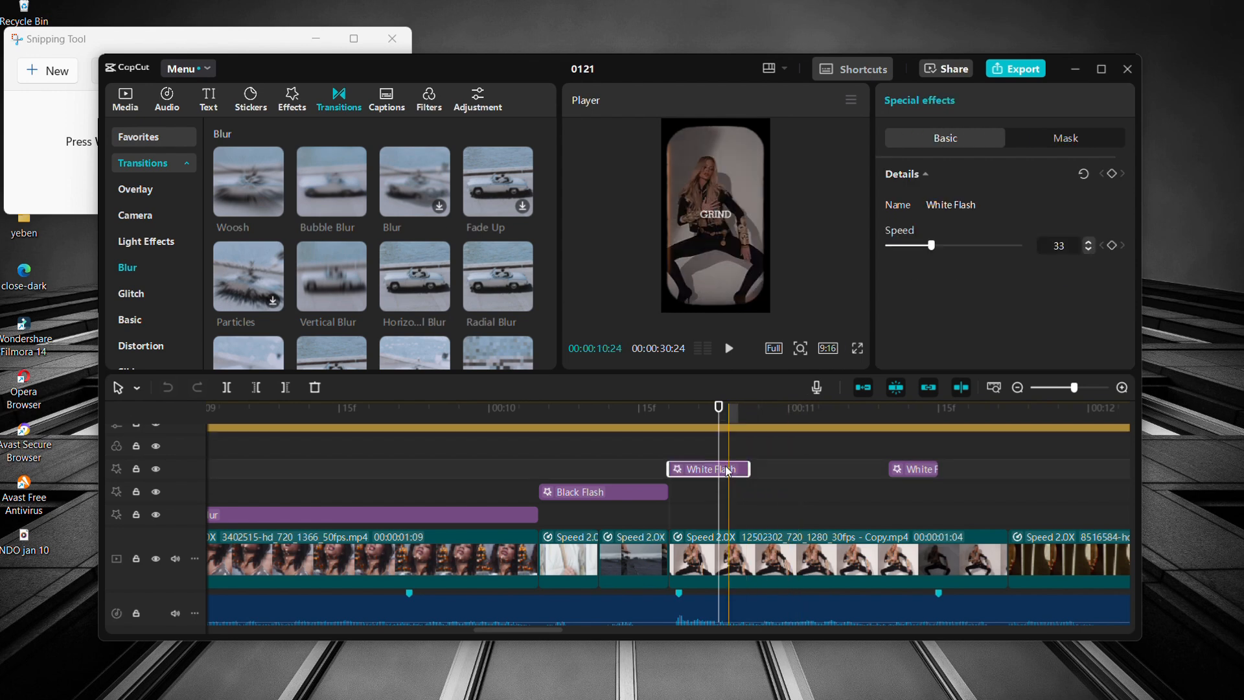
{"action": "scroll", "coordinate": [698, 566], "scroll_direction": "down", "scroll_amount": 3}
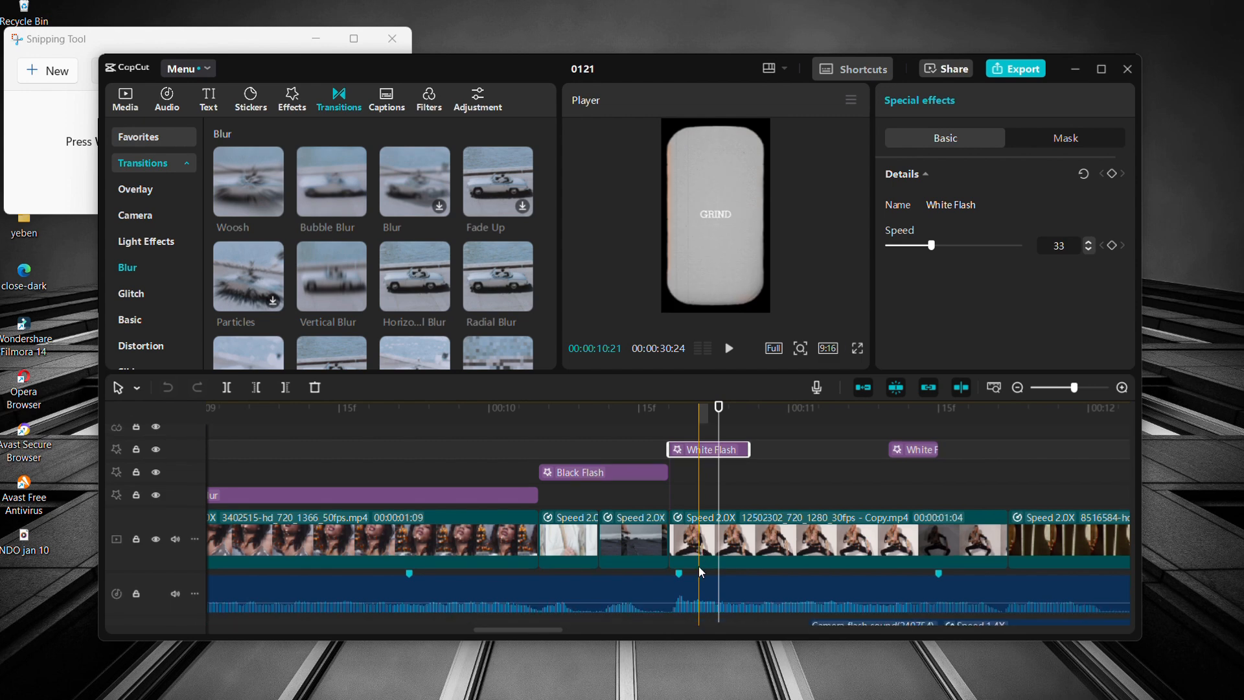
{"action": "left_click", "coordinate": [710, 534]}
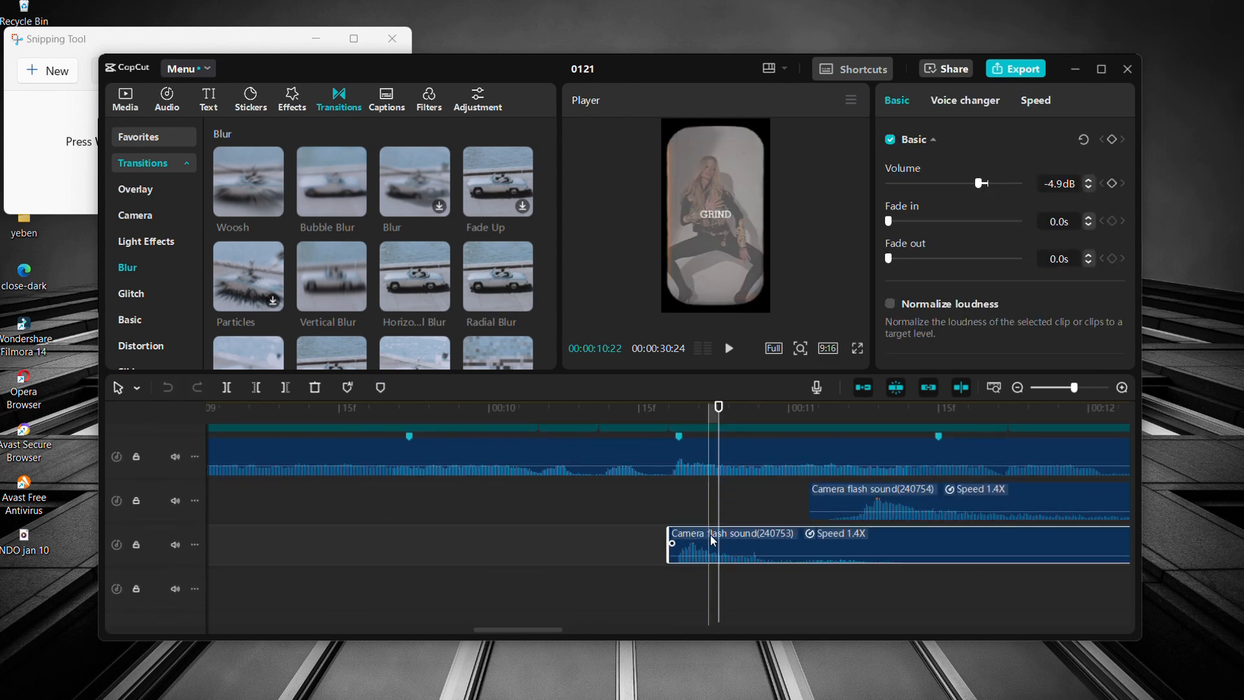
{"action": "scroll", "coordinate": [710, 535], "scroll_direction": "up", "scroll_amount": 2}
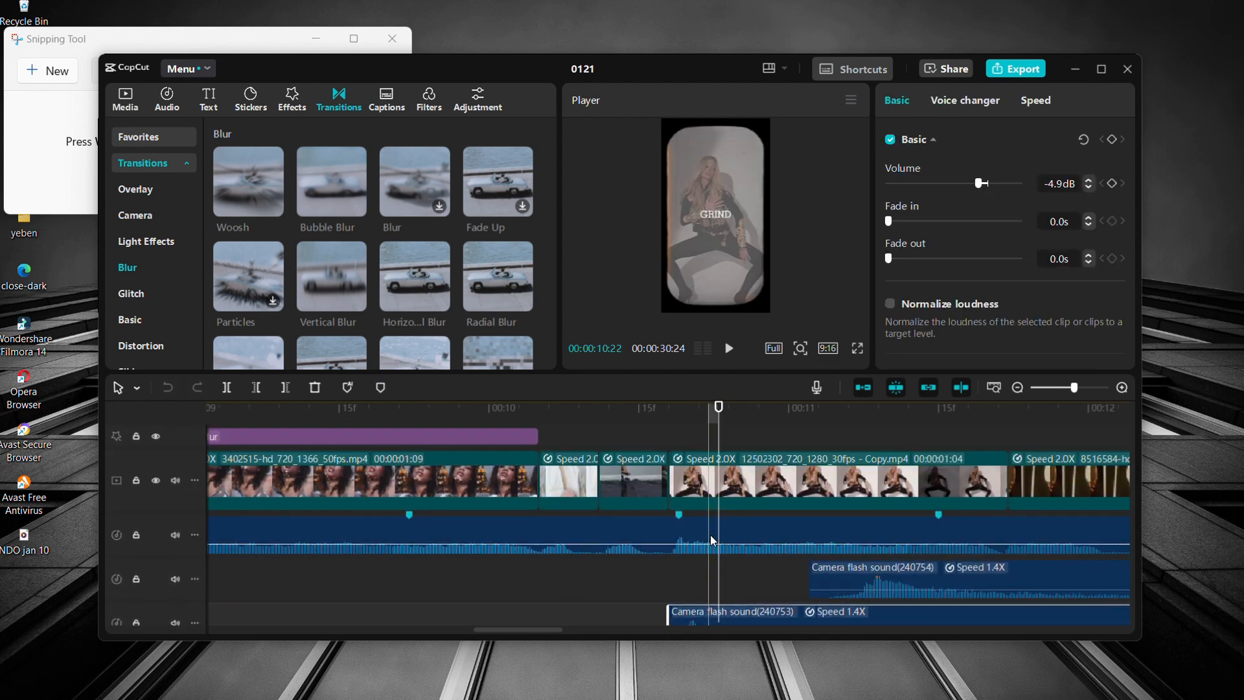
- Replay the White Flash section together with its camera flash sounds, starting just before the 12502302 clip
{"action": "left_click", "coordinate": [608, 409]}
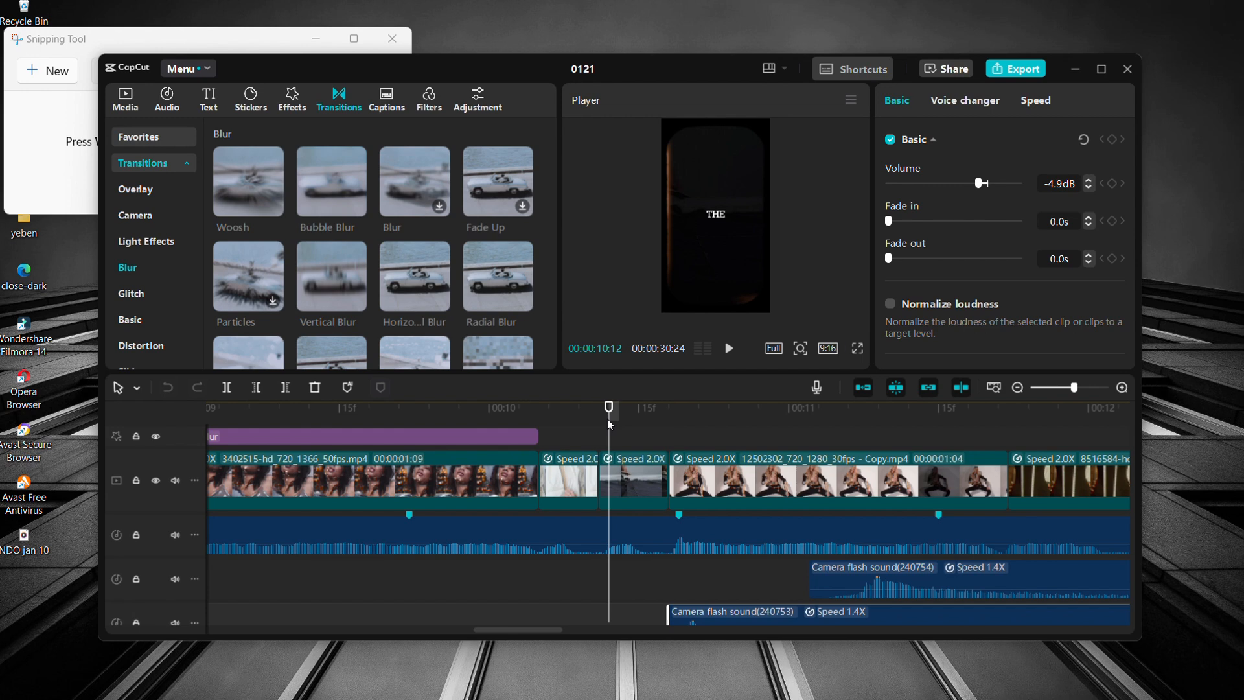
{"action": "key", "text": "space"}
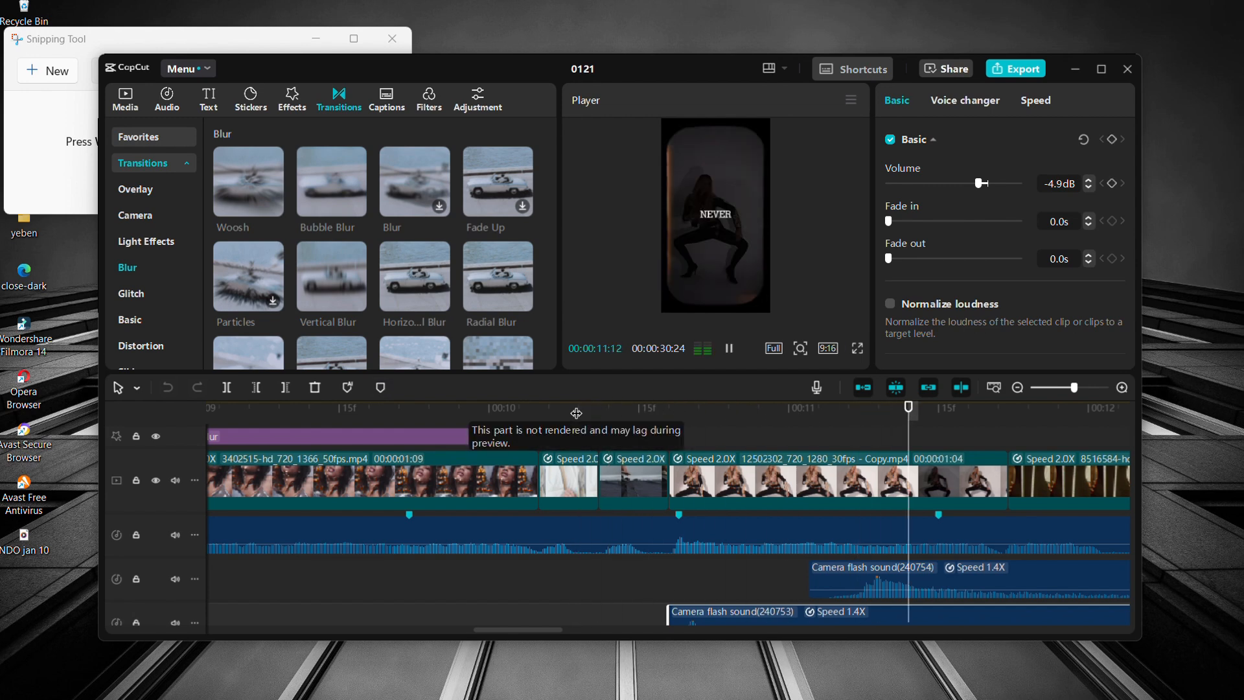
{"action": "key", "text": "space"}
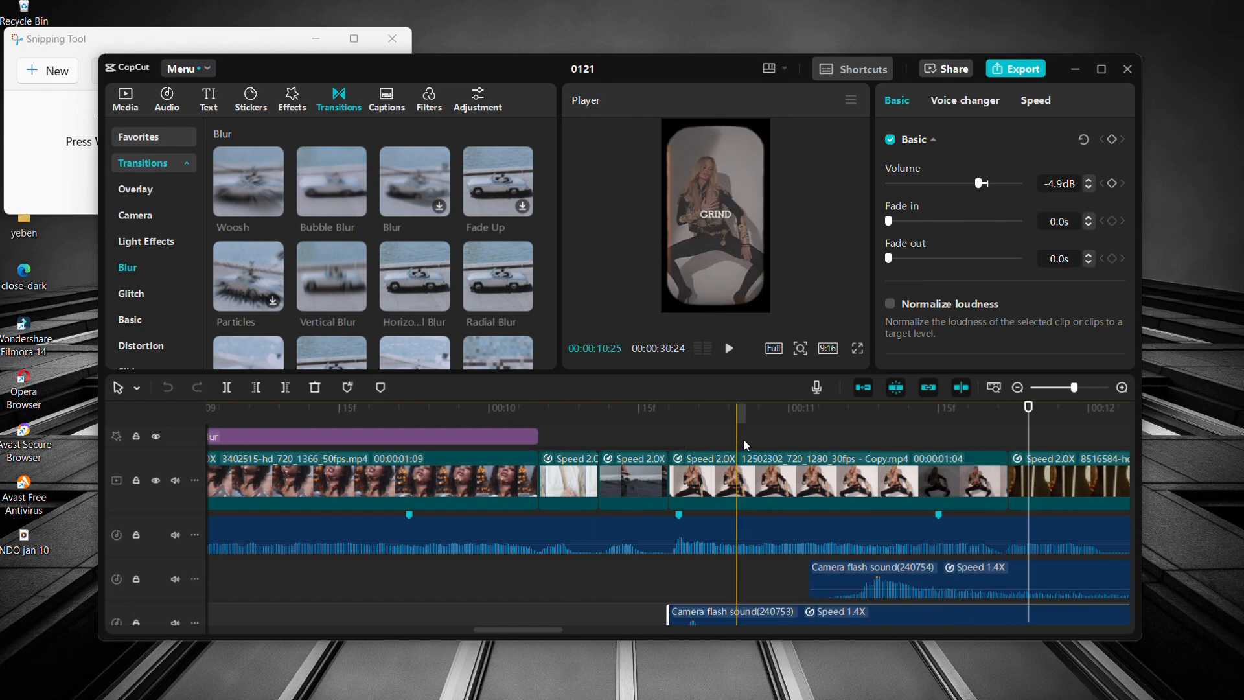
- Place the playhead in the 8516584 clip after the camera flash section and play the edit from there
{"action": "scroll", "coordinate": [744, 438], "scroll_direction": "right", "scroll_amount": 5}
{"action": "scroll", "coordinate": [744, 443], "scroll_direction": "right", "scroll_amount": 3}
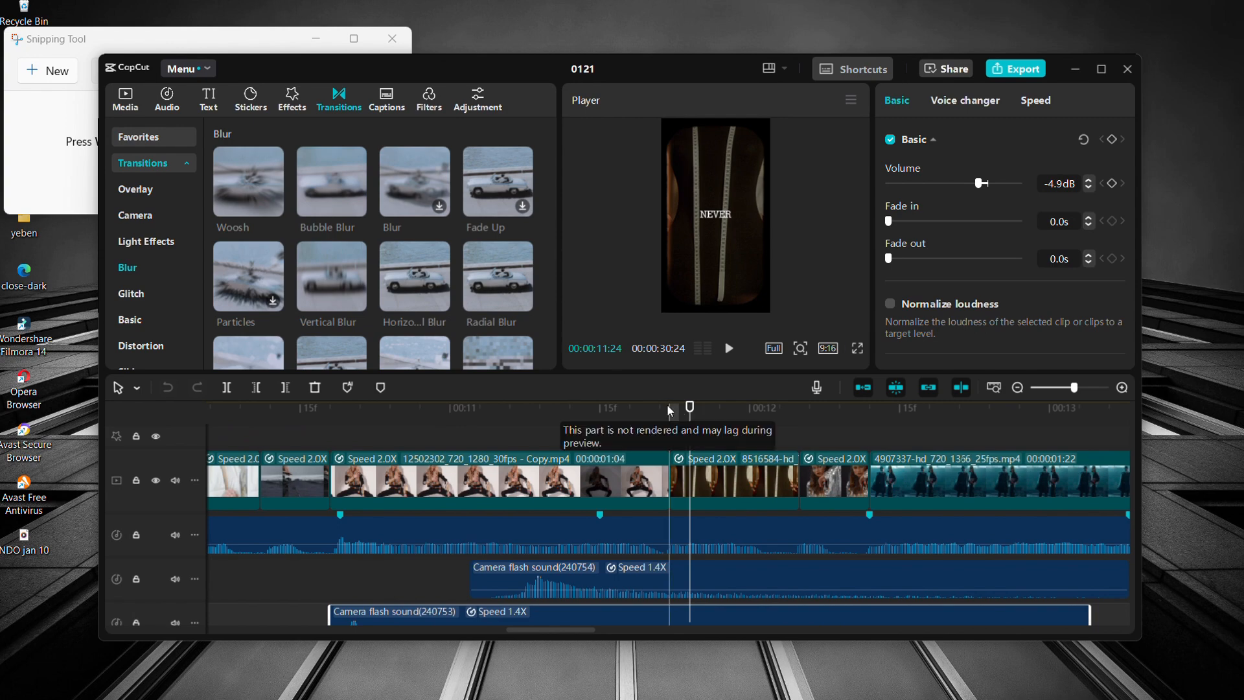
{"action": "scroll", "coordinate": [753, 431], "scroll_direction": "right", "scroll_amount": 5}
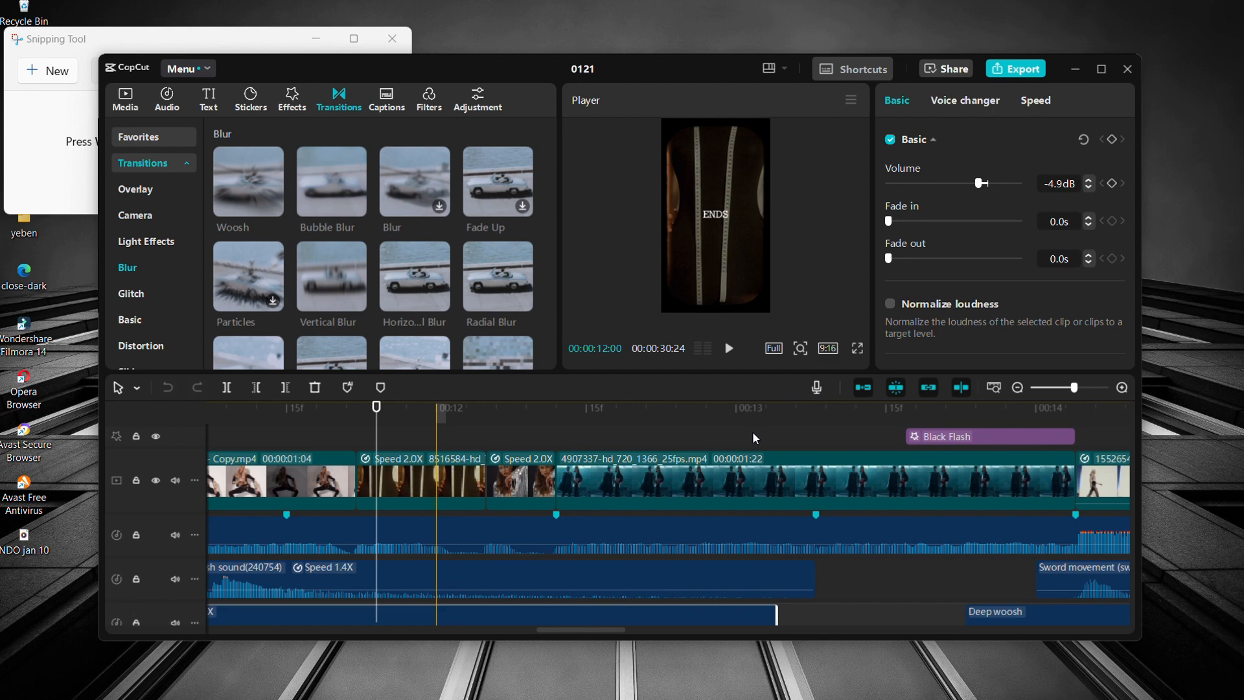
{"action": "left_click", "coordinate": [389, 431]}
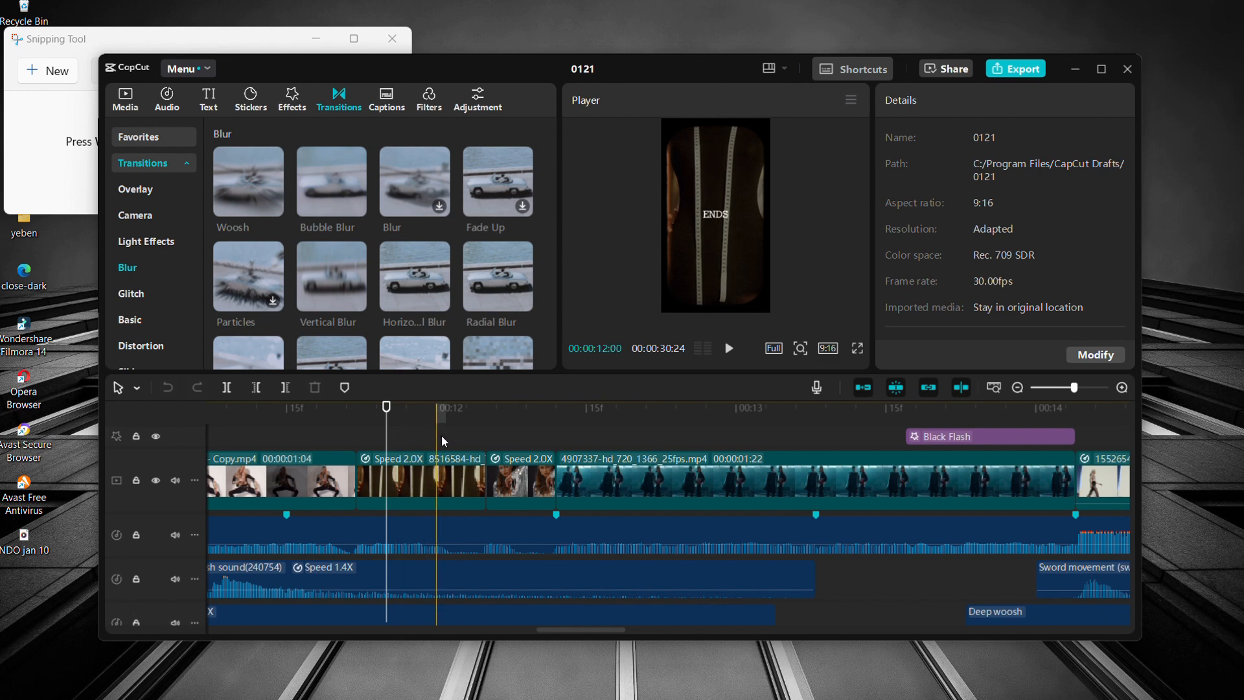
{"action": "key", "text": "space"}
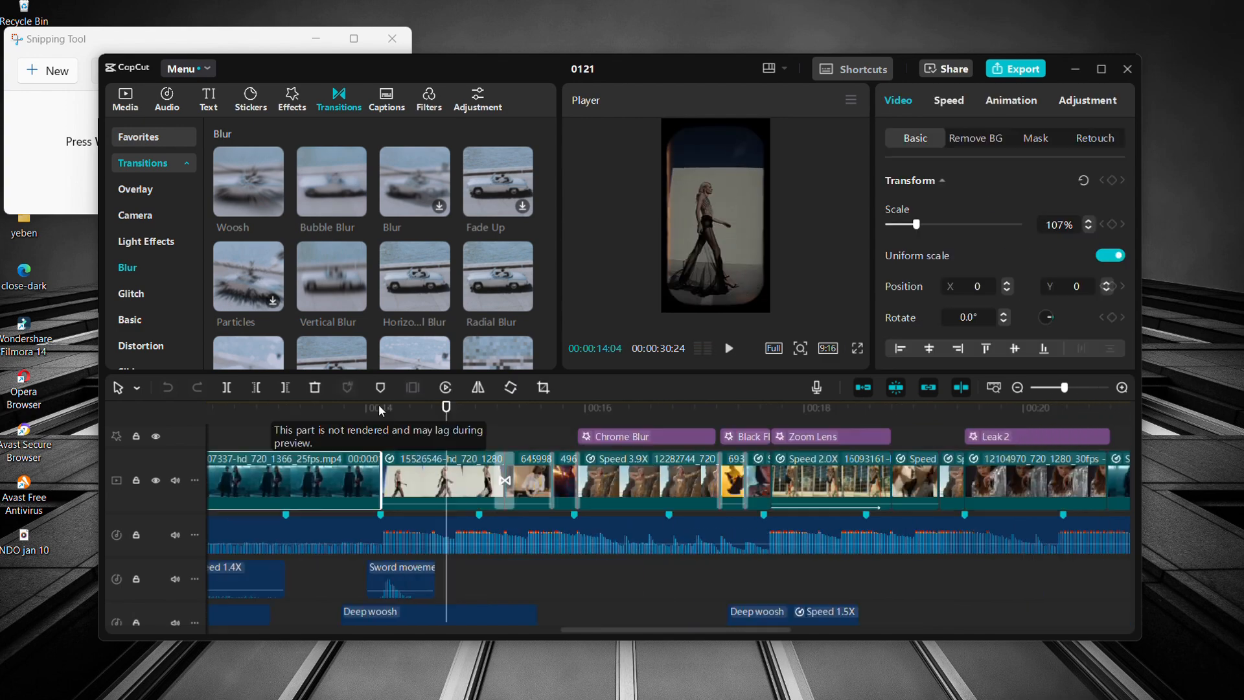
- Preview the opening of the 15526546 clip and examine the sound effect tracks layered around its start
{"action": "left_click", "coordinate": [379, 408]}
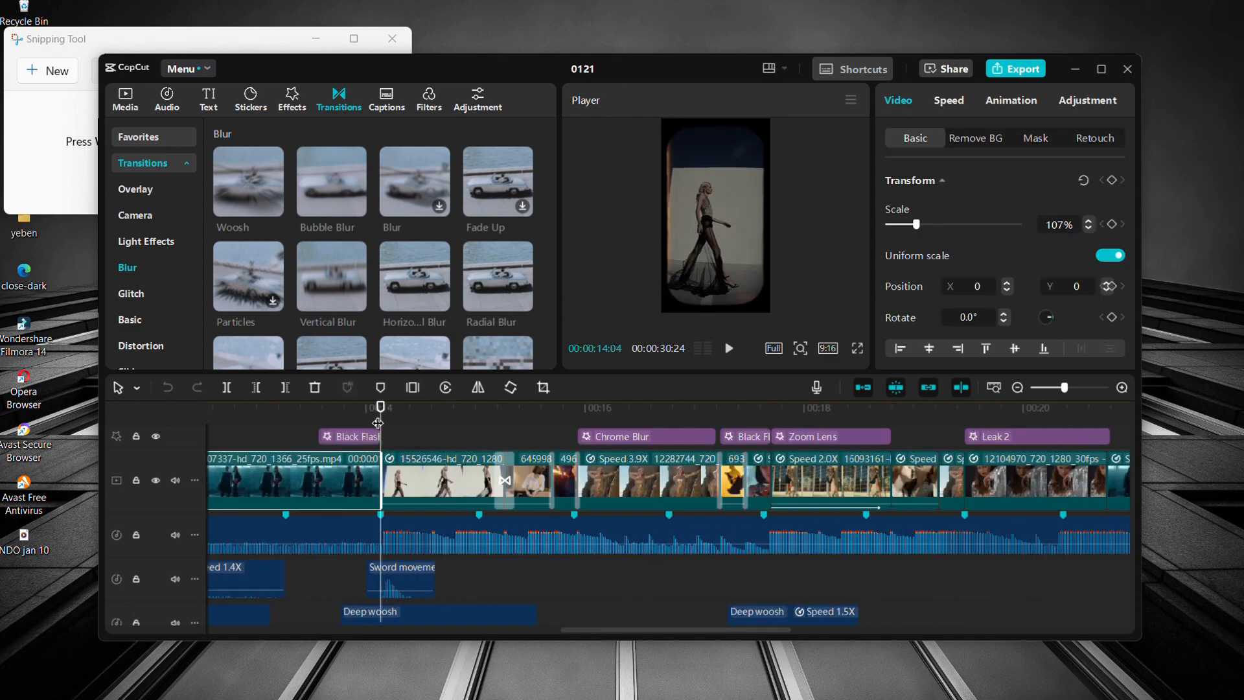
{"action": "left_click", "coordinate": [433, 434]}
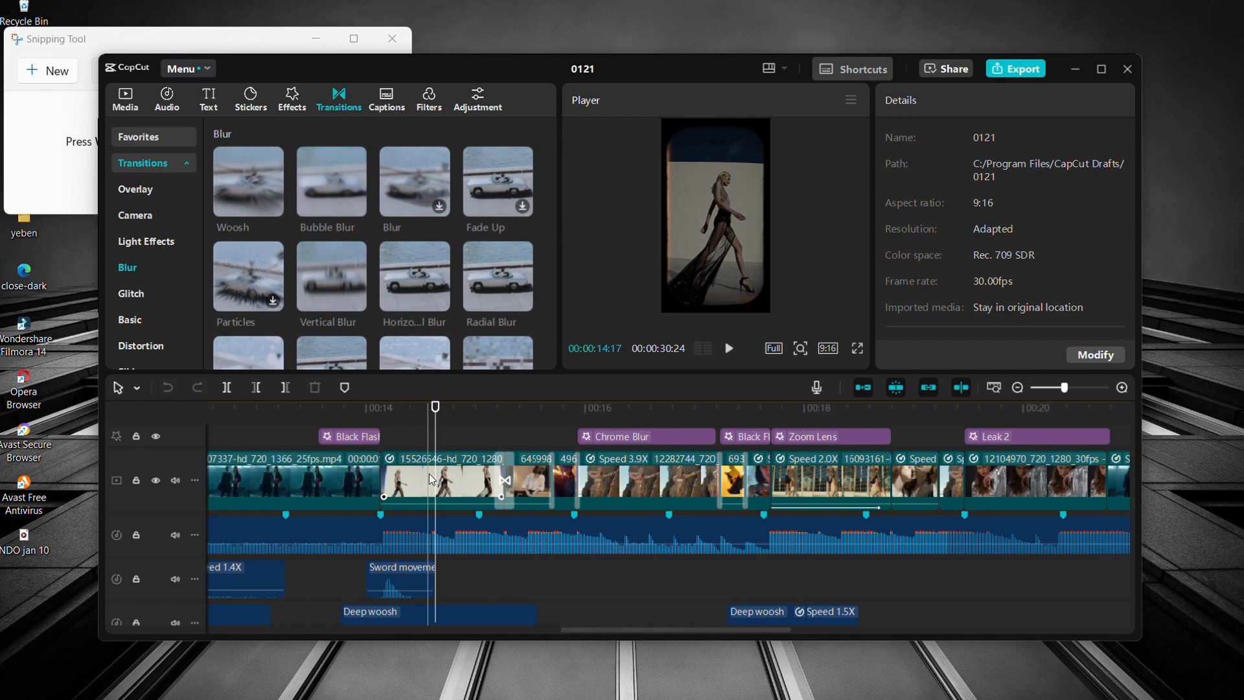
{"action": "scroll", "coordinate": [432, 537], "scroll_direction": "down", "scroll_amount": 3}
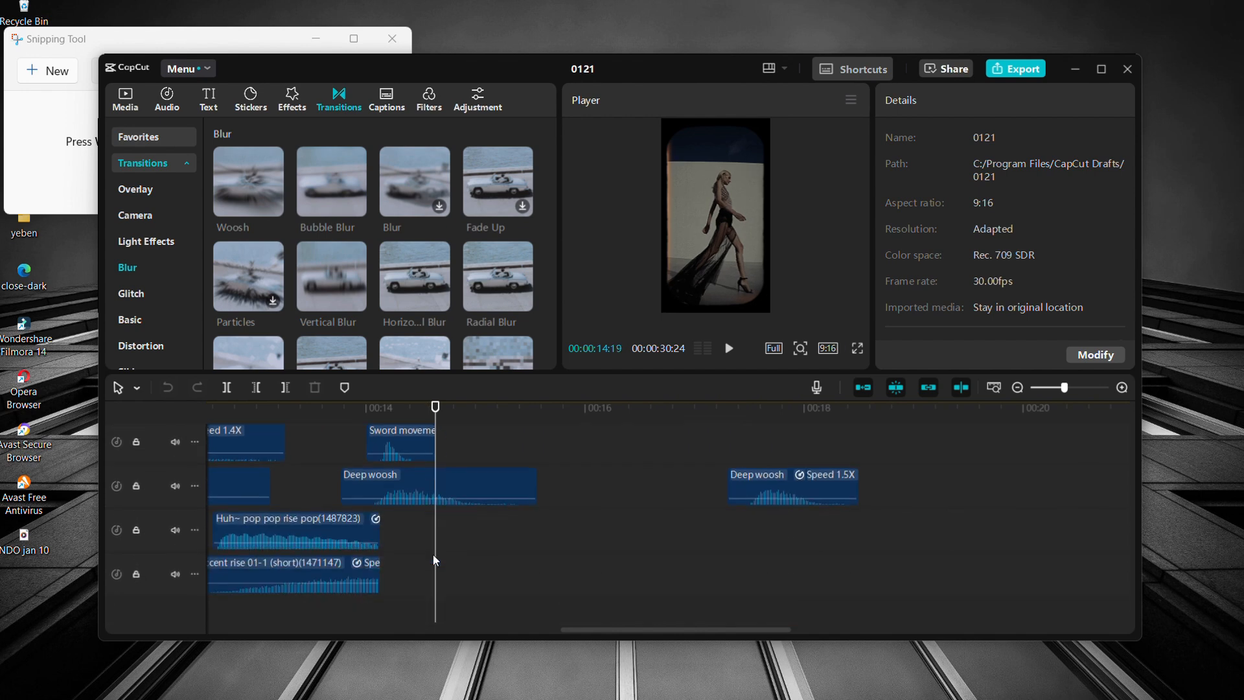
{"action": "scroll", "coordinate": [434, 560], "scroll_direction": "up", "scroll_amount": 3}
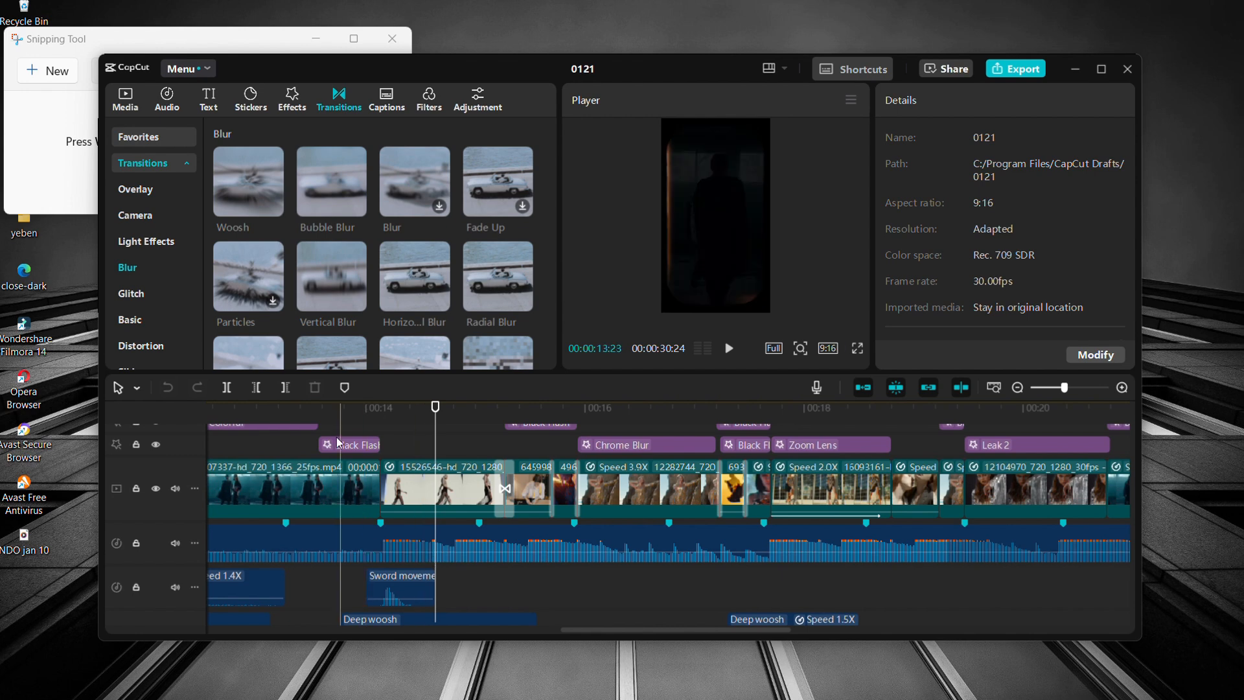
- Replay the cut from the Black Flash into the 15526546 clip and return the playhead to that clip's start
{"action": "left_click", "coordinate": [348, 407]}
{"action": "key", "text": "space"}
{"action": "key", "text": "space"}
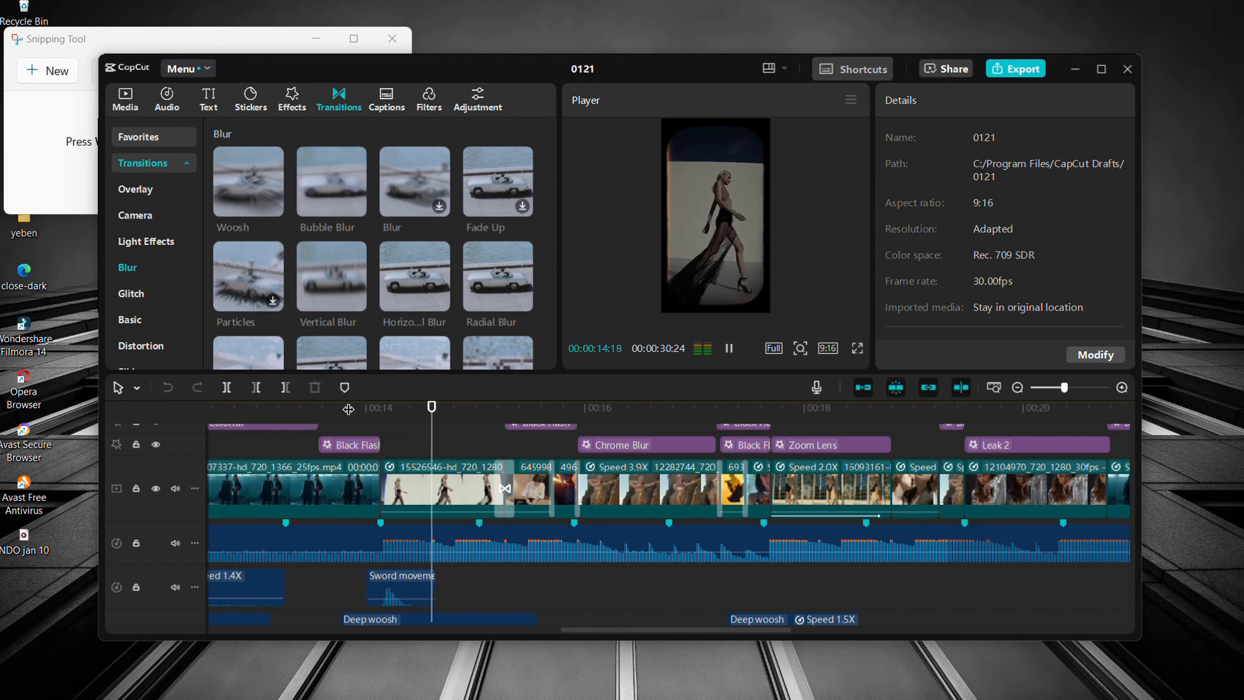
{"action": "left_click", "coordinate": [379, 405]}
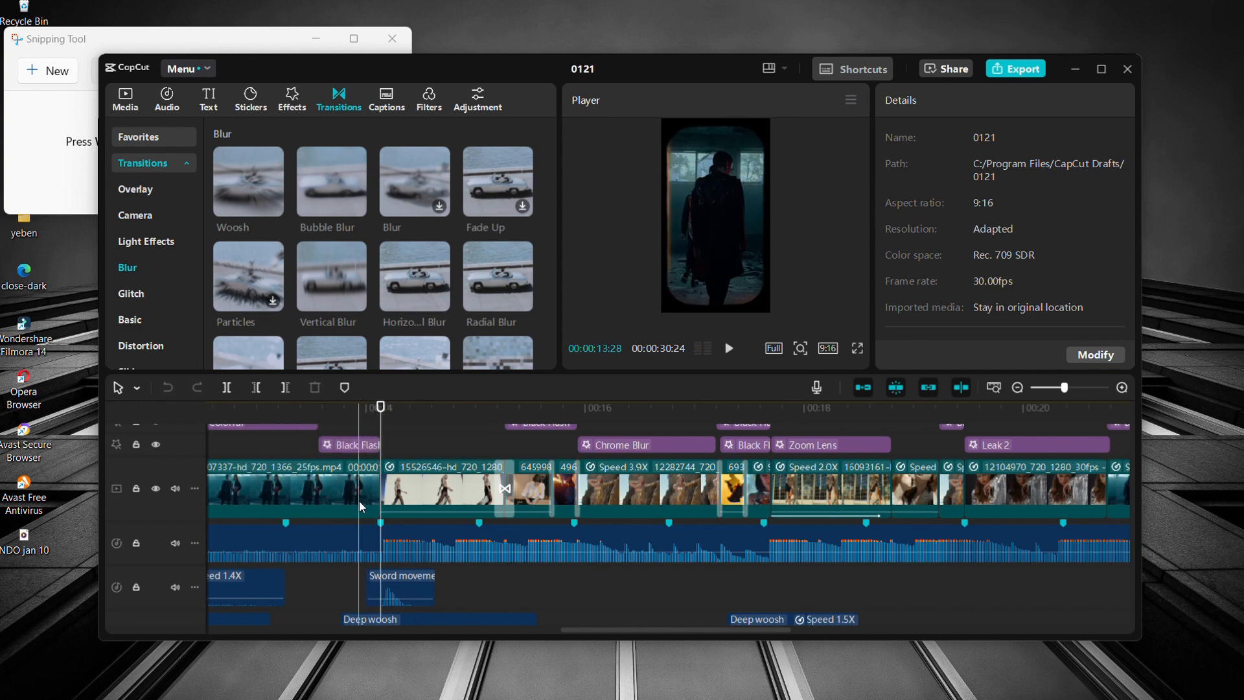
- Inspect the audio settings of the Deep woosh sound under the 15526546 clip and play it with the sword movement sound
{"action": "scroll", "coordinate": [359, 500], "scroll_direction": "down", "scroll_amount": 2}
{"action": "scroll", "coordinate": [370, 560], "scroll_direction": "up", "scroll_amount": 5}
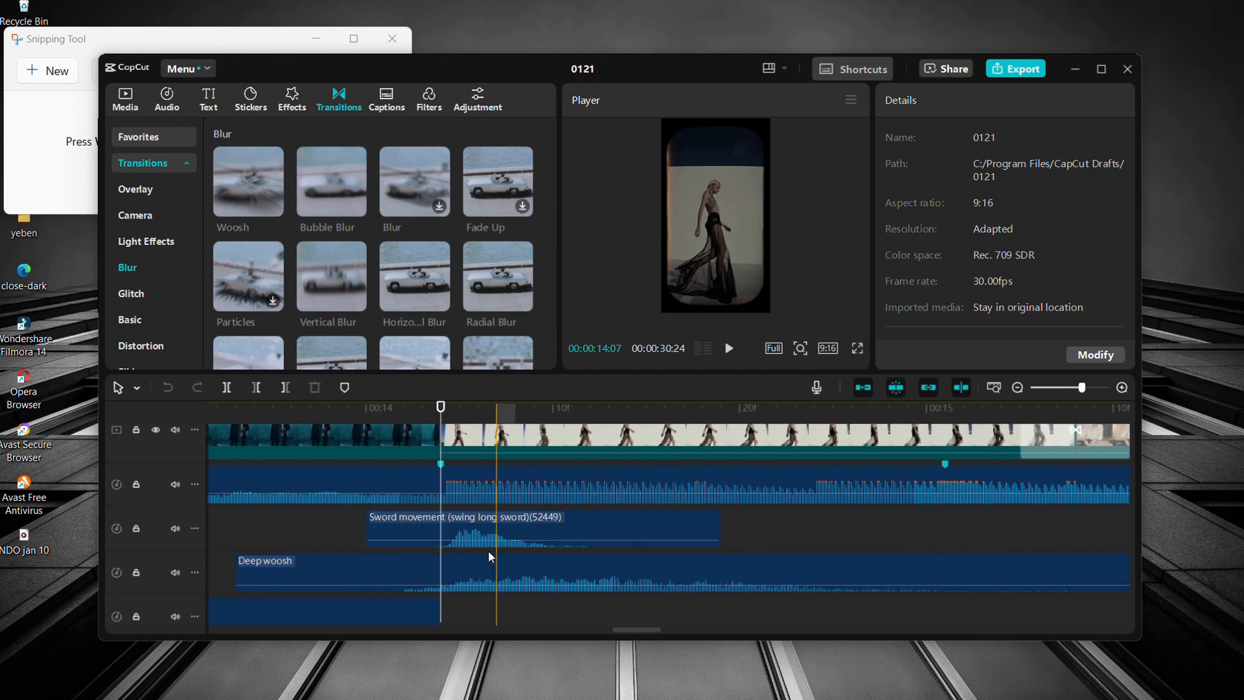
{"action": "left_click", "coordinate": [489, 577]}
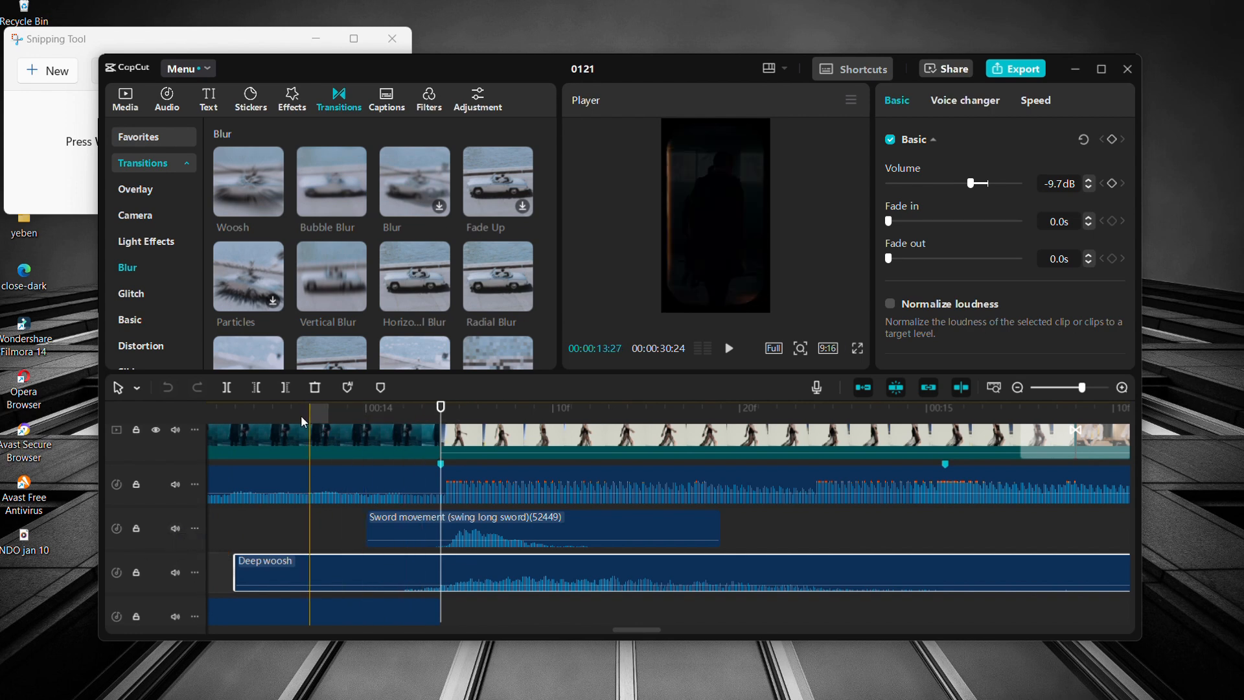
{"action": "key", "text": "space"}
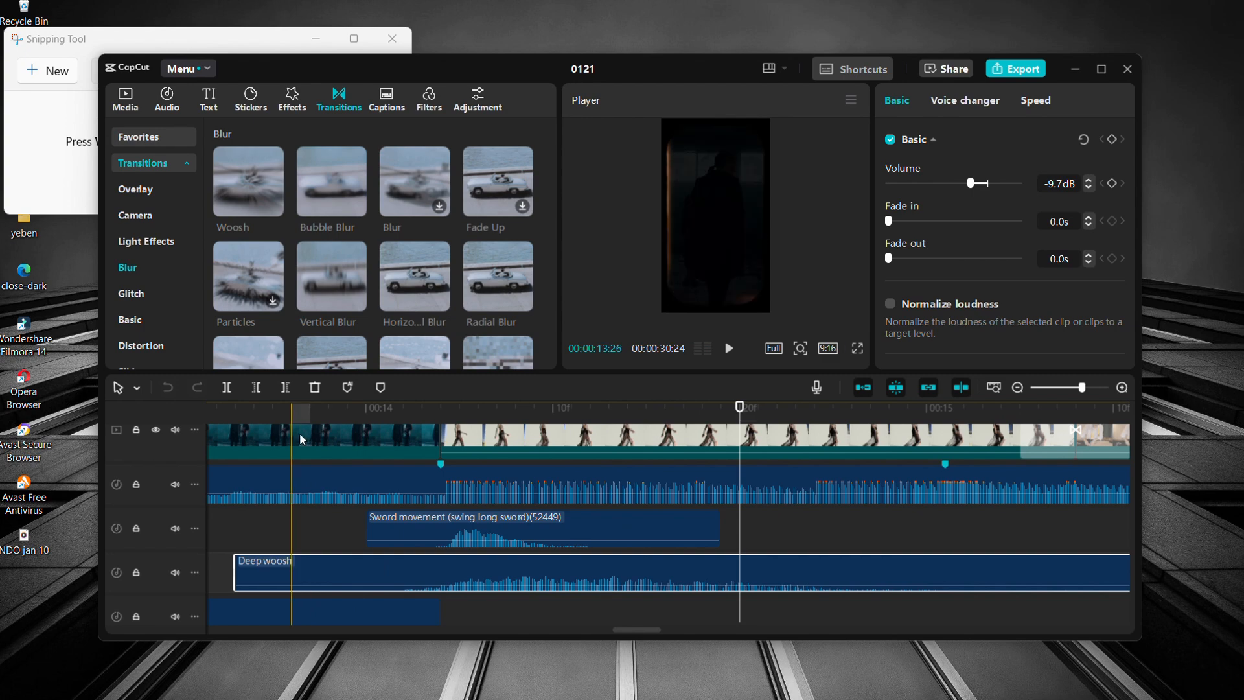
{"action": "scroll", "coordinate": [656, 483], "scroll_direction": "right", "scroll_amount": 5}
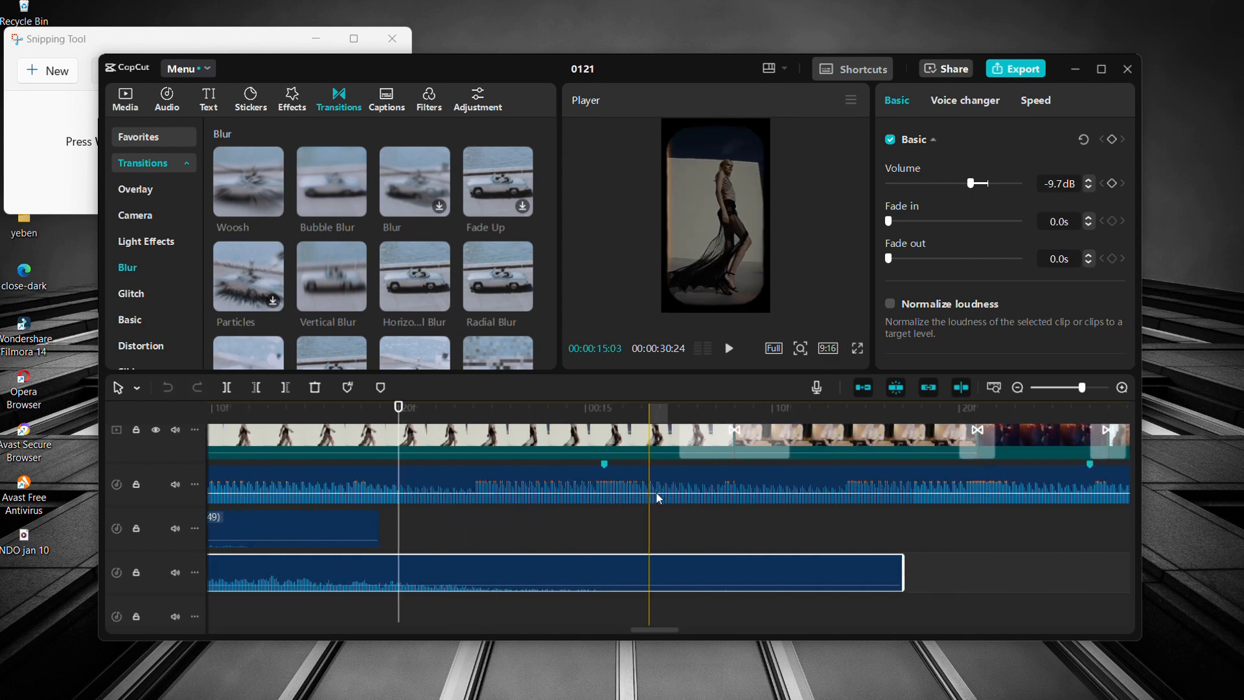
{"action": "scroll", "coordinate": [649, 503], "scroll_direction": "up", "scroll_amount": 2}
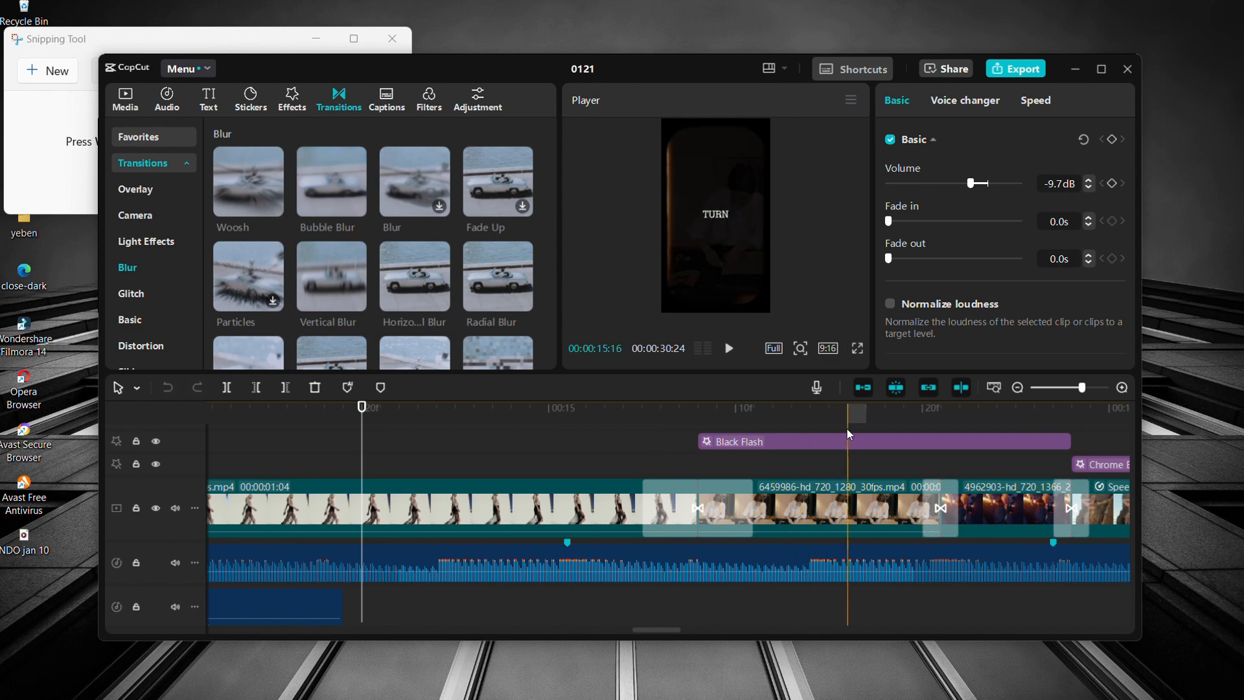
- Play the edit from the start of the Black Flash over the 6459986 clip through the Chrome Blur section, and replay it once
{"action": "scroll", "coordinate": [812, 468], "scroll_direction": "right", "scroll_amount": 4}
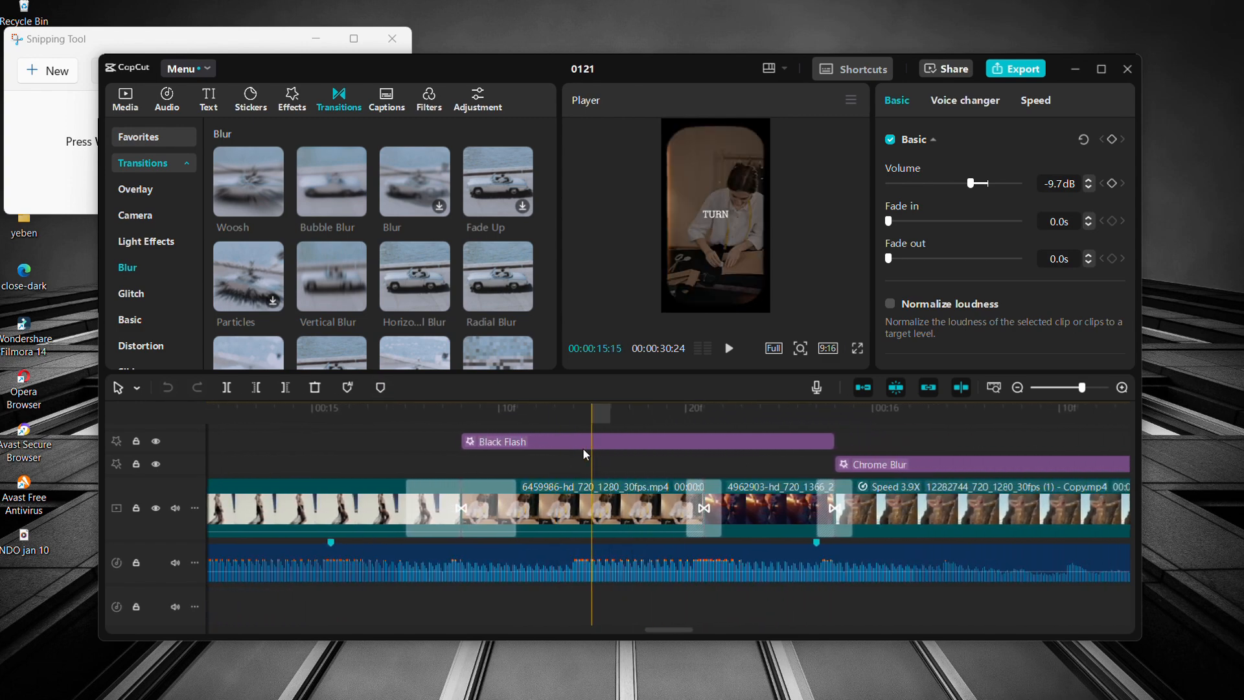
{"action": "left_click", "coordinate": [459, 420]}
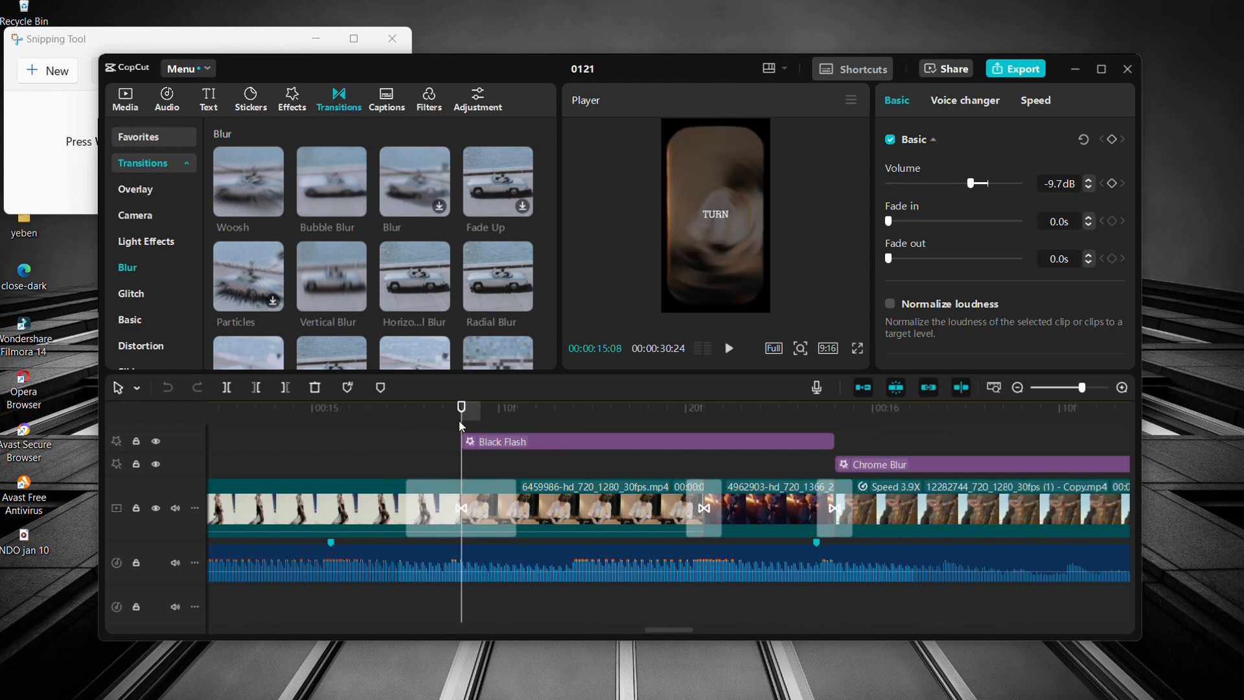
{"action": "key", "text": "space"}
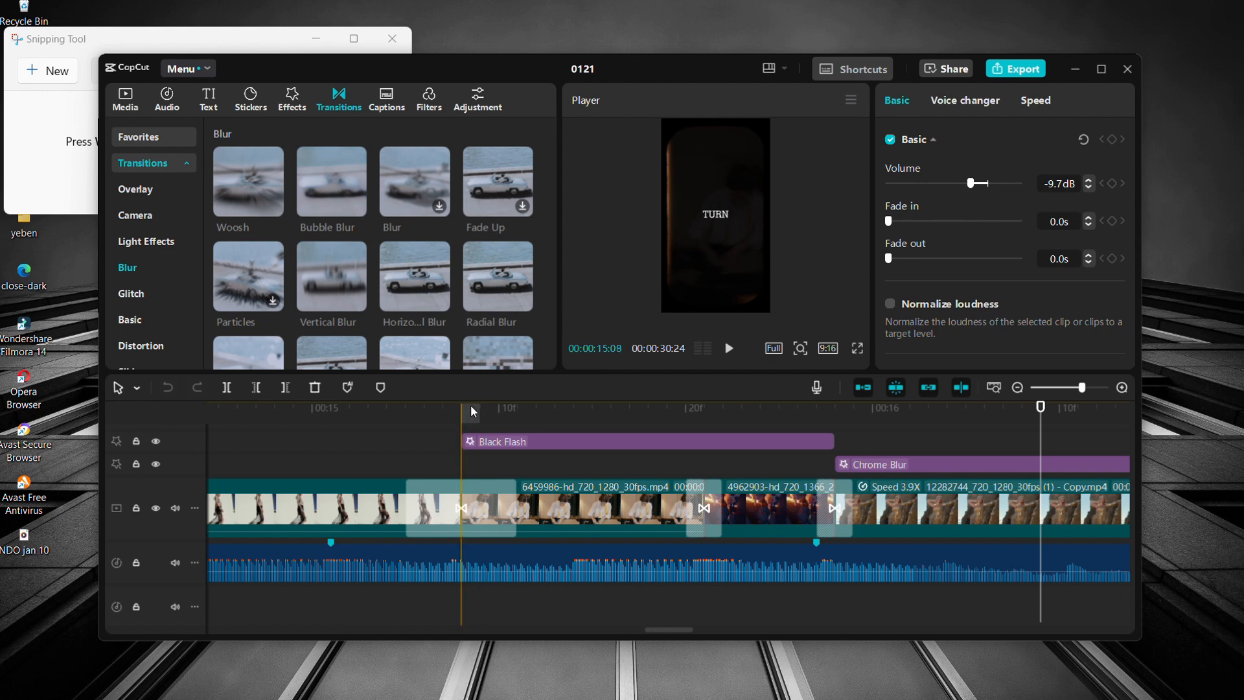
{"action": "left_click", "coordinate": [473, 410]}
{"action": "key", "text": "space"}
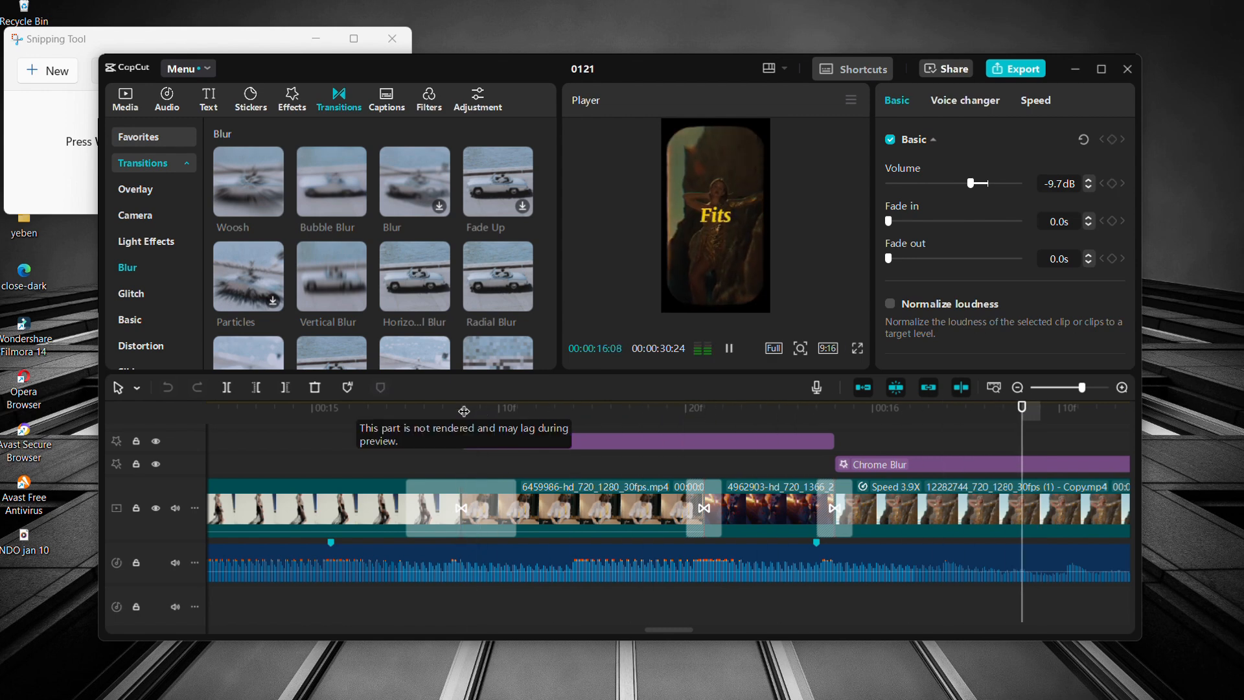
{"action": "key", "text": "space"}
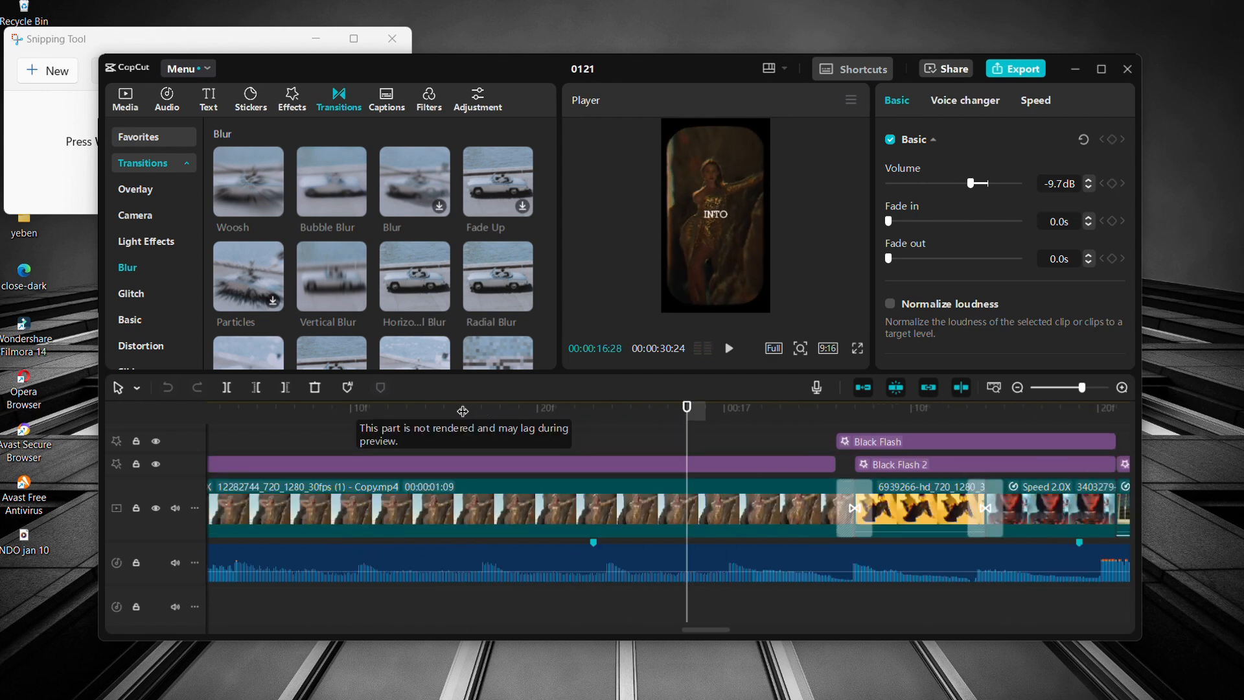
- Examine the Black Flash 2 and Zoom Lens sections and inspect the Freedom filter above the 16093161 clip
{"action": "scroll", "coordinate": [829, 487], "scroll_direction": "right", "scroll_amount": 1}
{"action": "scroll", "coordinate": [855, 496], "scroll_direction": "right", "scroll_amount": 5}
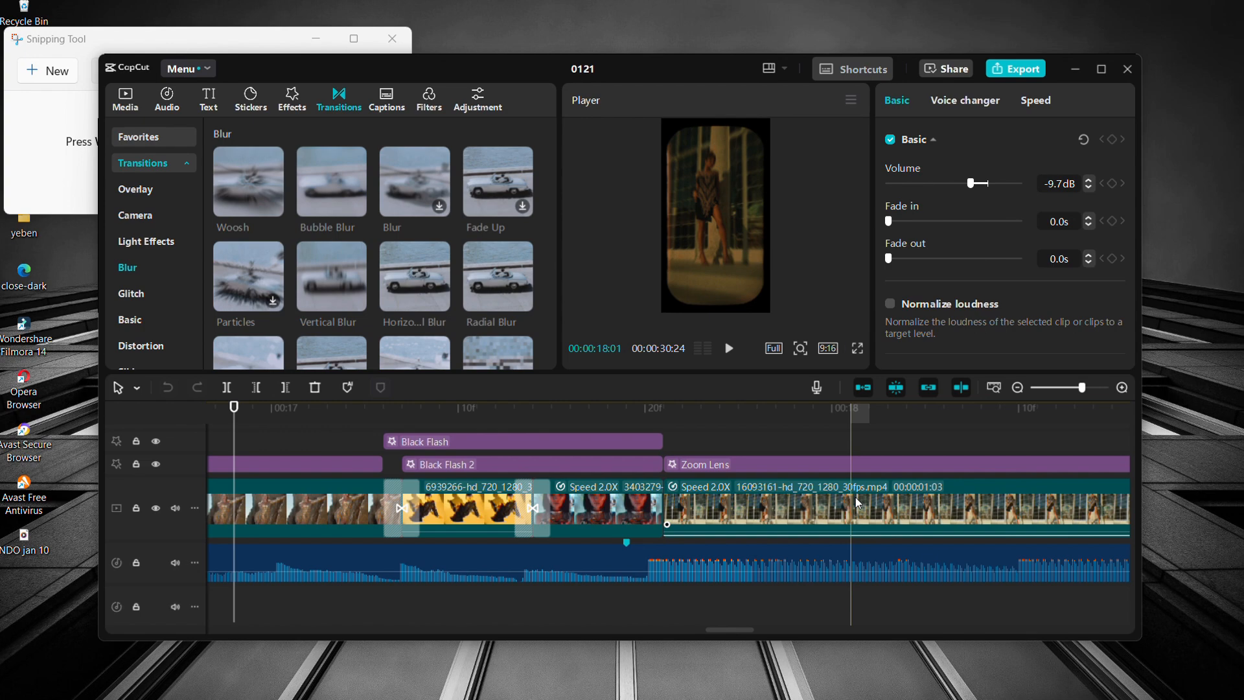
{"action": "scroll", "coordinate": [705, 554], "scroll_direction": "down", "scroll_amount": 3}
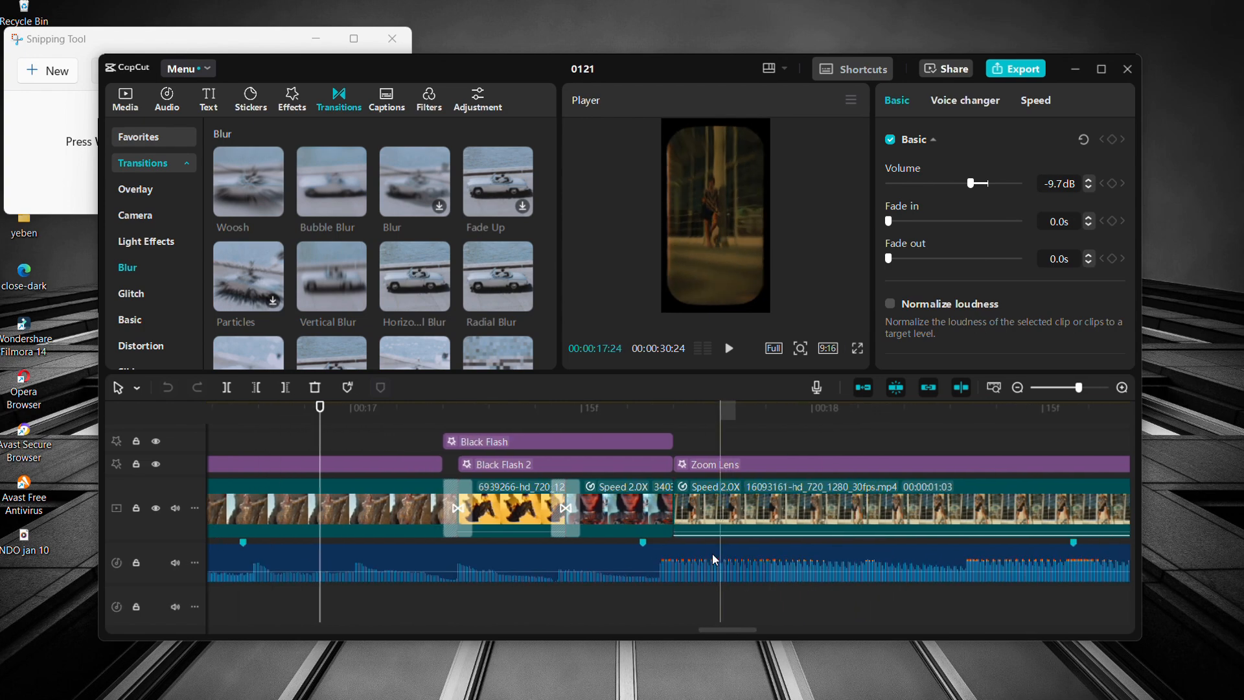
{"action": "scroll", "coordinate": [705, 554], "scroll_direction": "down", "scroll_amount": 2}
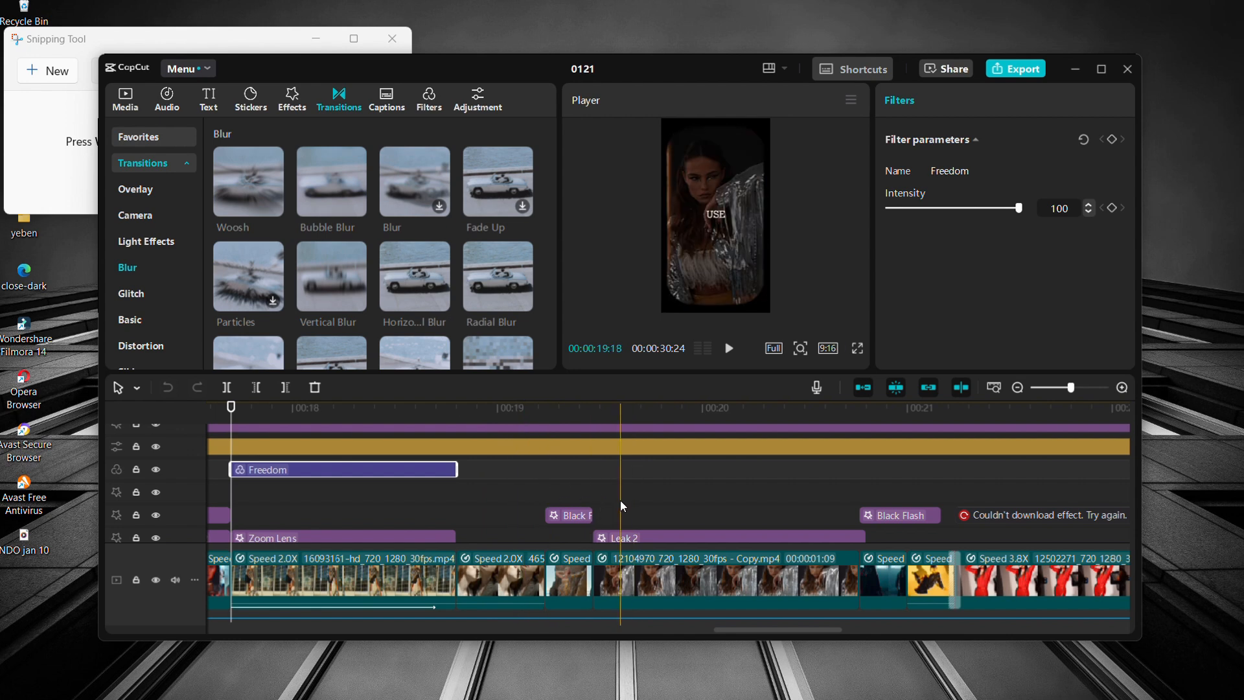
- Play the short cuts starting at the Black Flash after the Leak 2 effect, and return the playhead near that effect's start
{"action": "scroll", "coordinate": [620, 500], "scroll_direction": "right", "scroll_amount": 3}
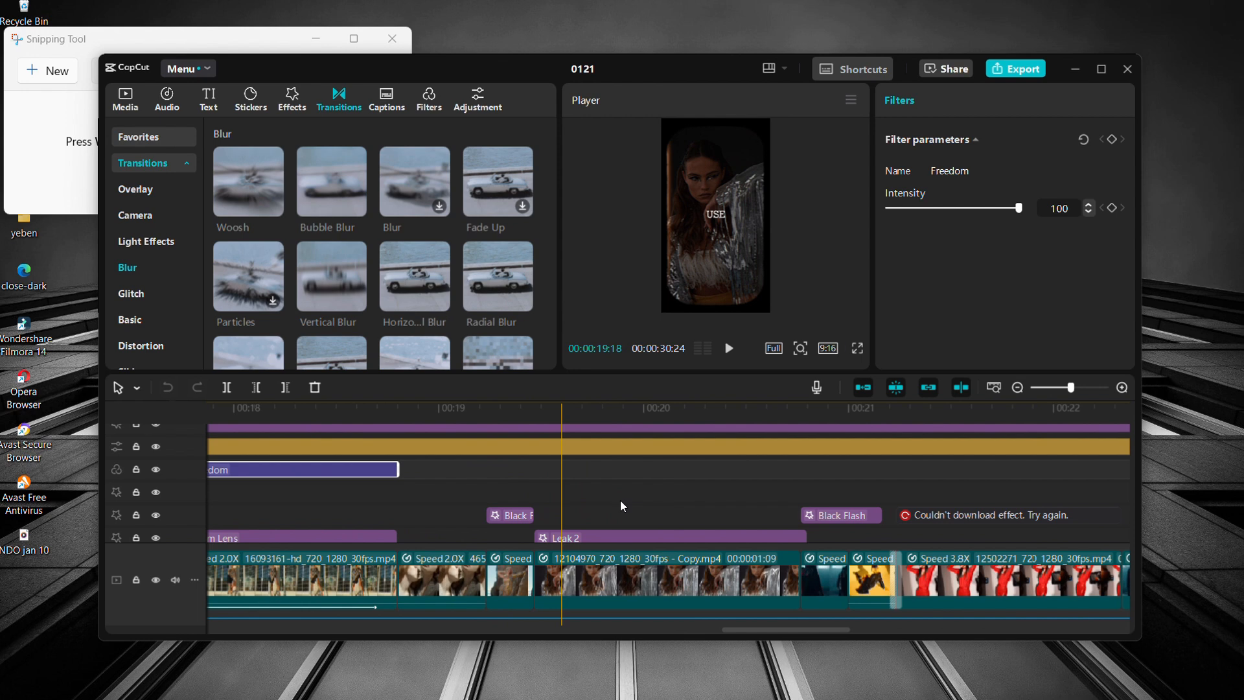
{"action": "scroll", "coordinate": [620, 500], "scroll_direction": "right", "scroll_amount": 10}
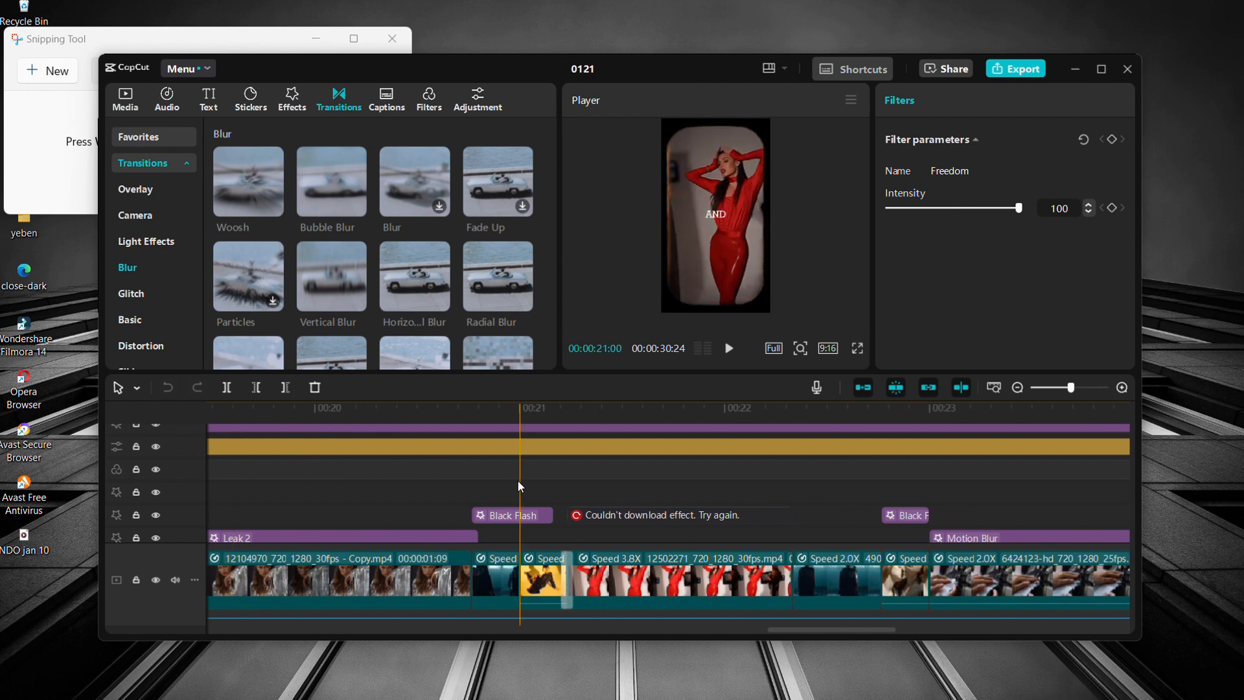
{"action": "left_click", "coordinate": [473, 408]}
{"action": "key", "text": "space"}
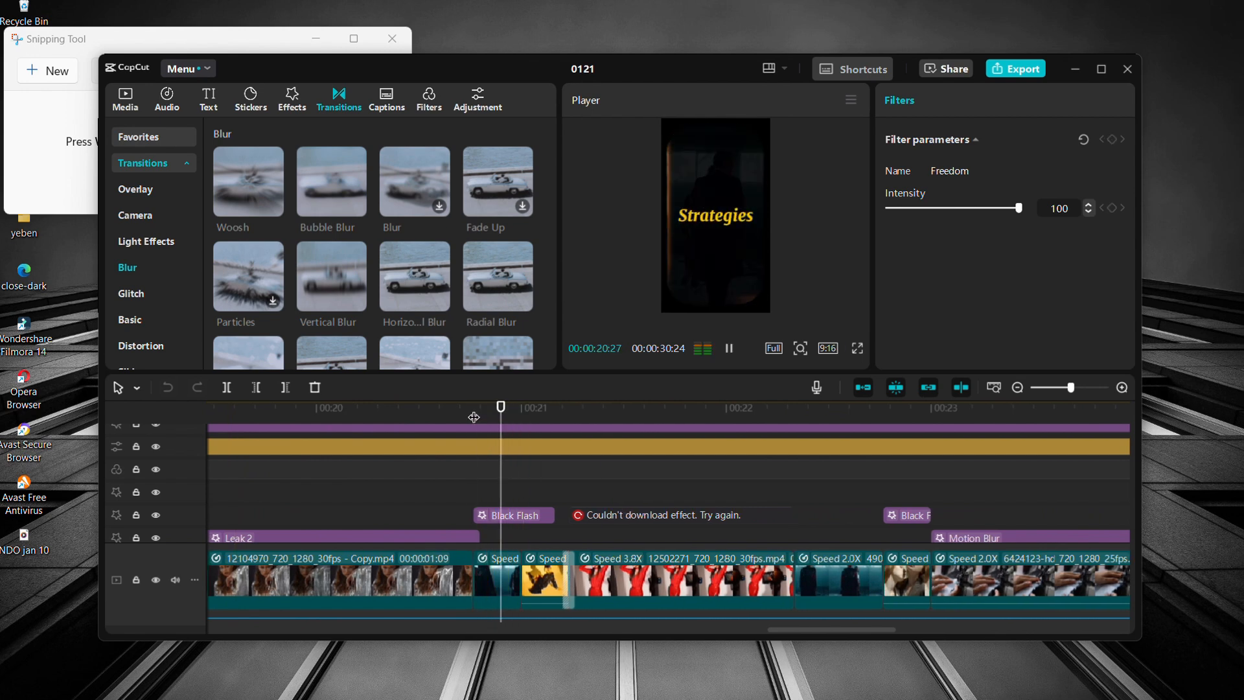
{"action": "left_click", "coordinate": [489, 412]}
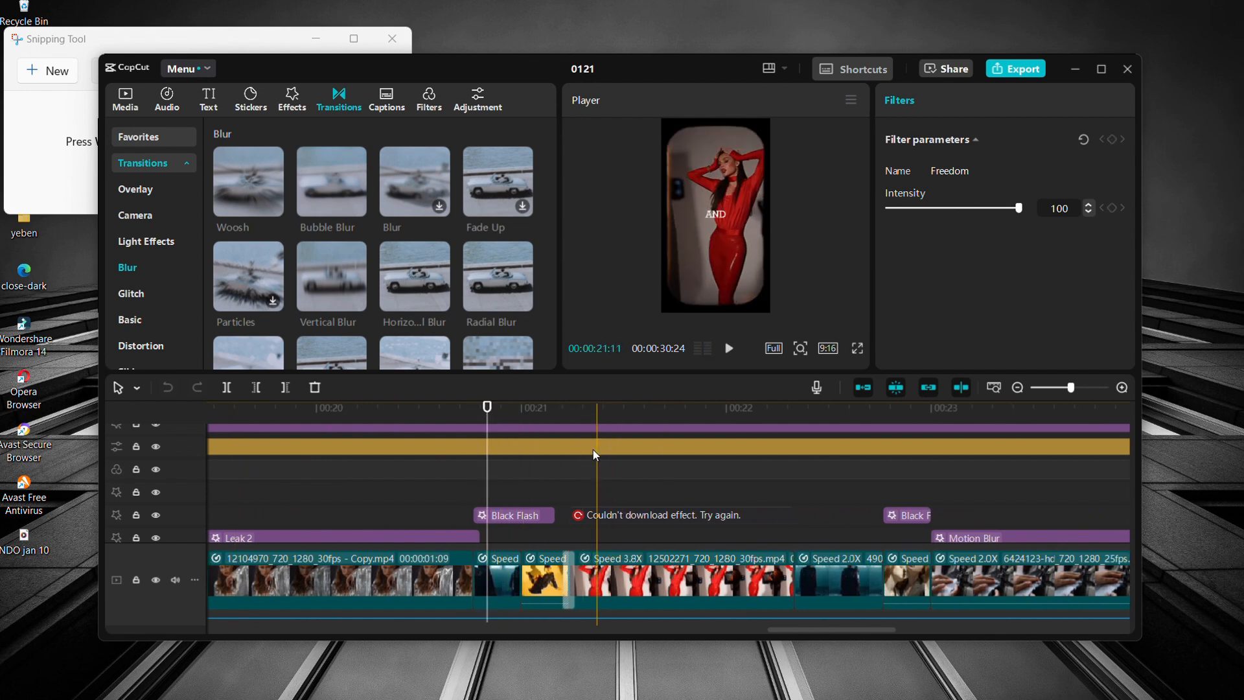
- Inspect the settings of the Motion Blur effect above the 6424123 clip
{"action": "scroll", "coordinate": [841, 499], "scroll_direction": "right", "scroll_amount": 6}
{"action": "scroll", "coordinate": [840, 497], "scroll_direction": "right", "scroll_amount": 5}
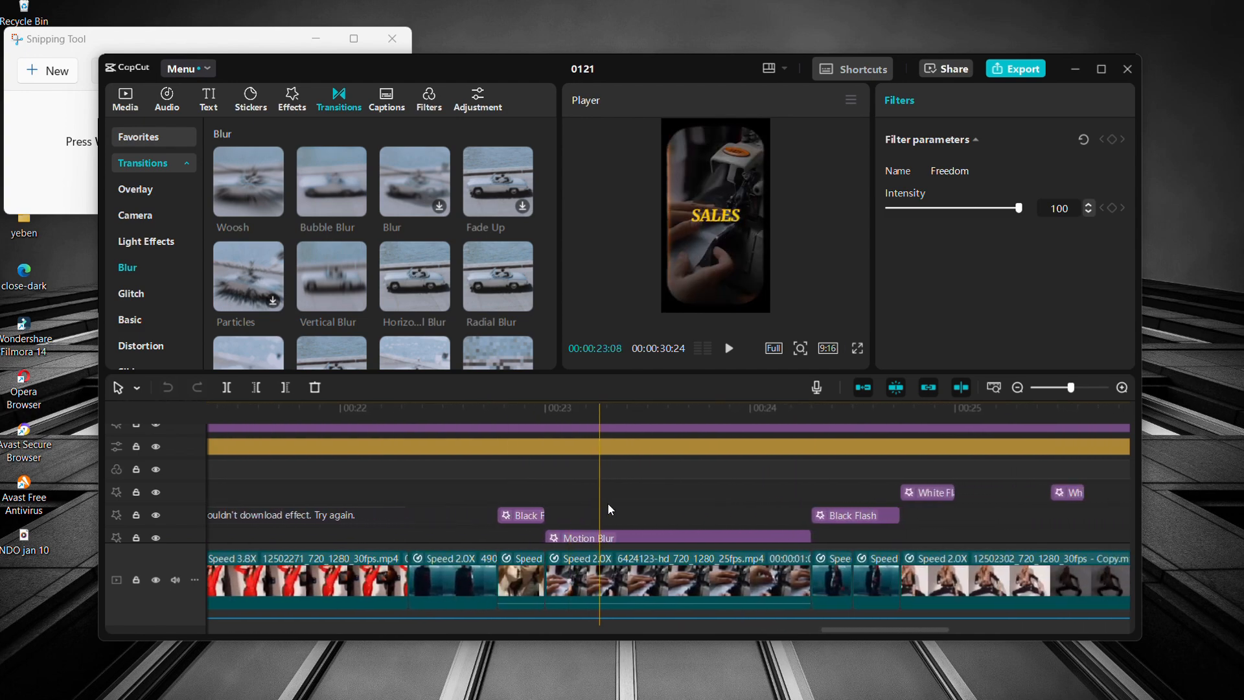
{"action": "scroll", "coordinate": [540, 450], "scroll_direction": "down", "scroll_amount": 2}
{"action": "scroll", "coordinate": [541, 450], "scroll_direction": "right", "scroll_amount": 1}
{"action": "left_click", "coordinate": [759, 478]}
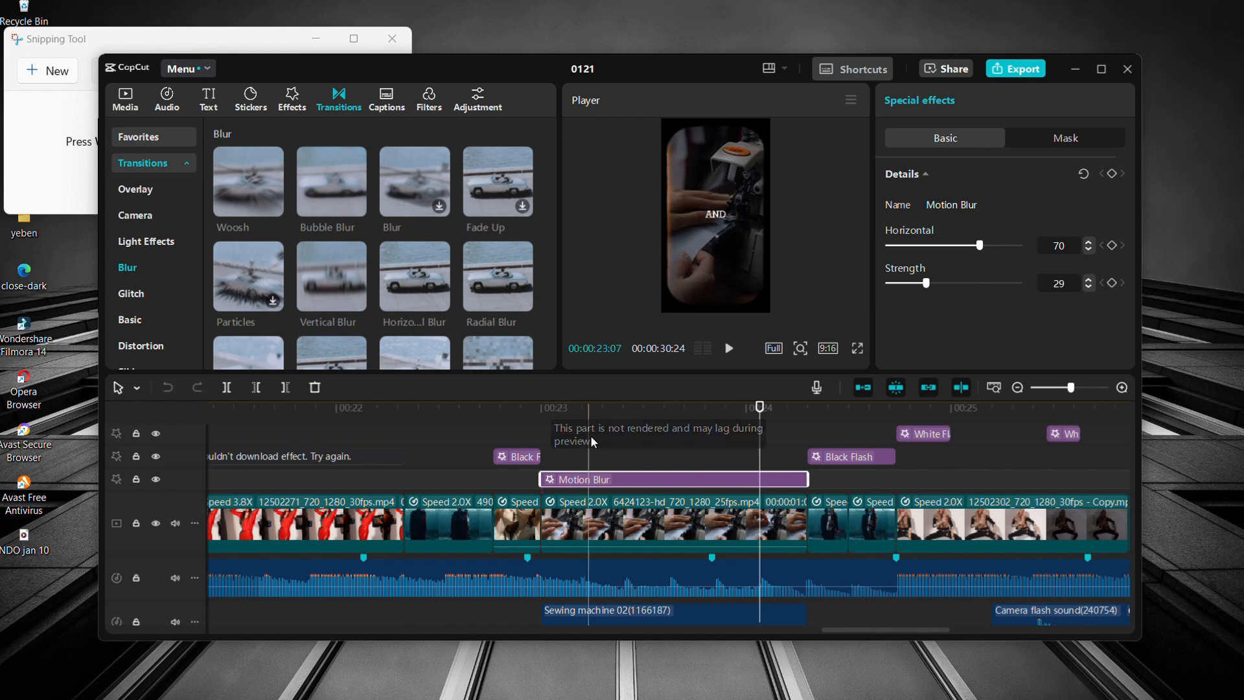
- Inspect the audio settings of the Sewing machine 02 sound and play it from the start of the 6424123 clip
{"action": "scroll", "coordinate": [601, 499], "scroll_direction": "down", "scroll_amount": 3}
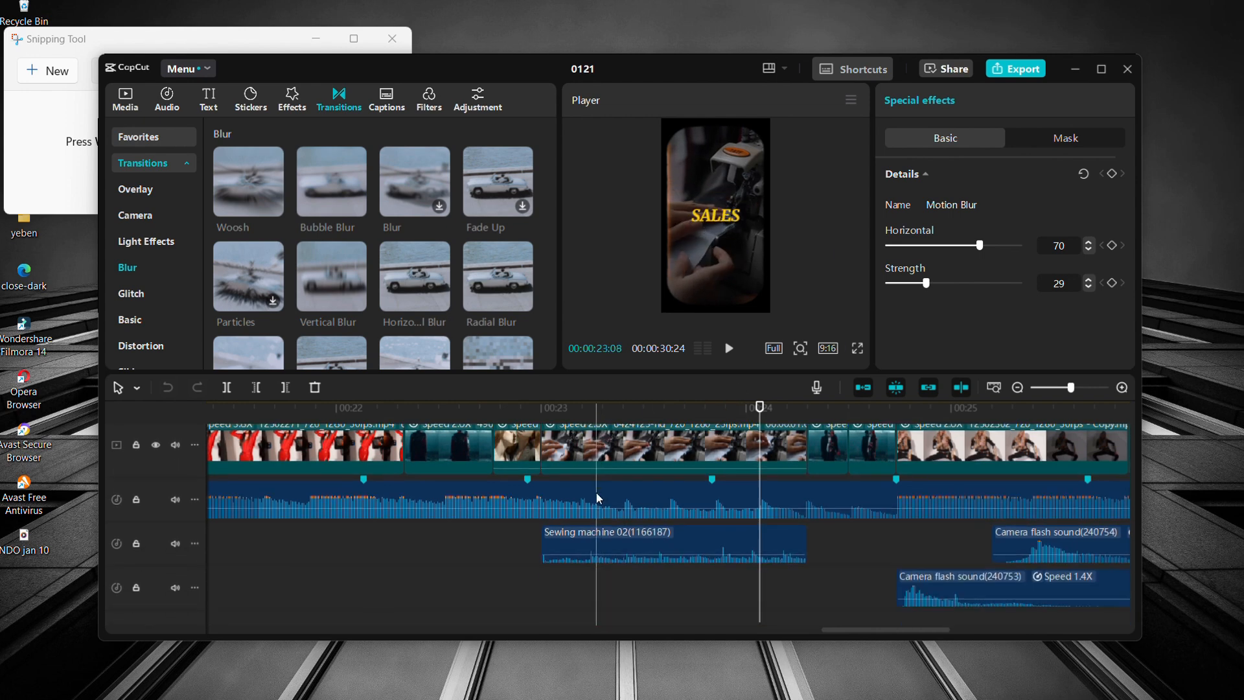
{"action": "left_click", "coordinate": [574, 534]}
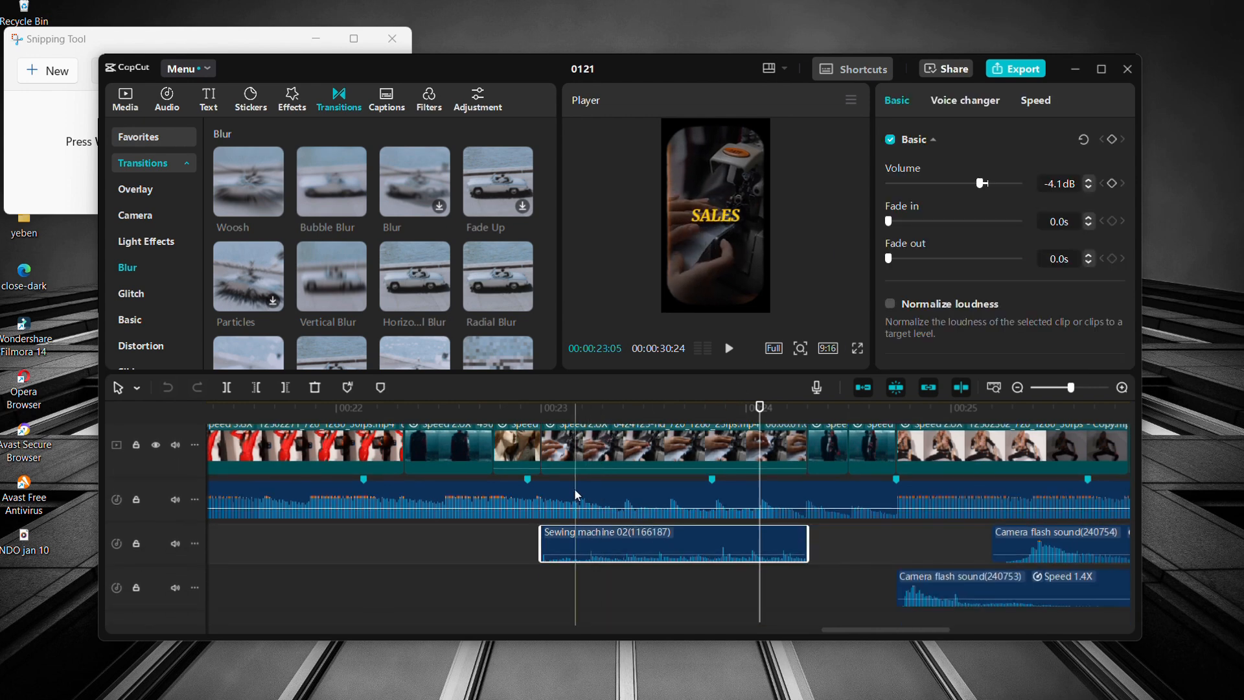
{"action": "scroll", "coordinate": [557, 460], "scroll_direction": "up", "scroll_amount": 1}
{"action": "scroll", "coordinate": [557, 461], "scroll_direction": "up", "scroll_amount": 1}
{"action": "left_click", "coordinate": [547, 422]}
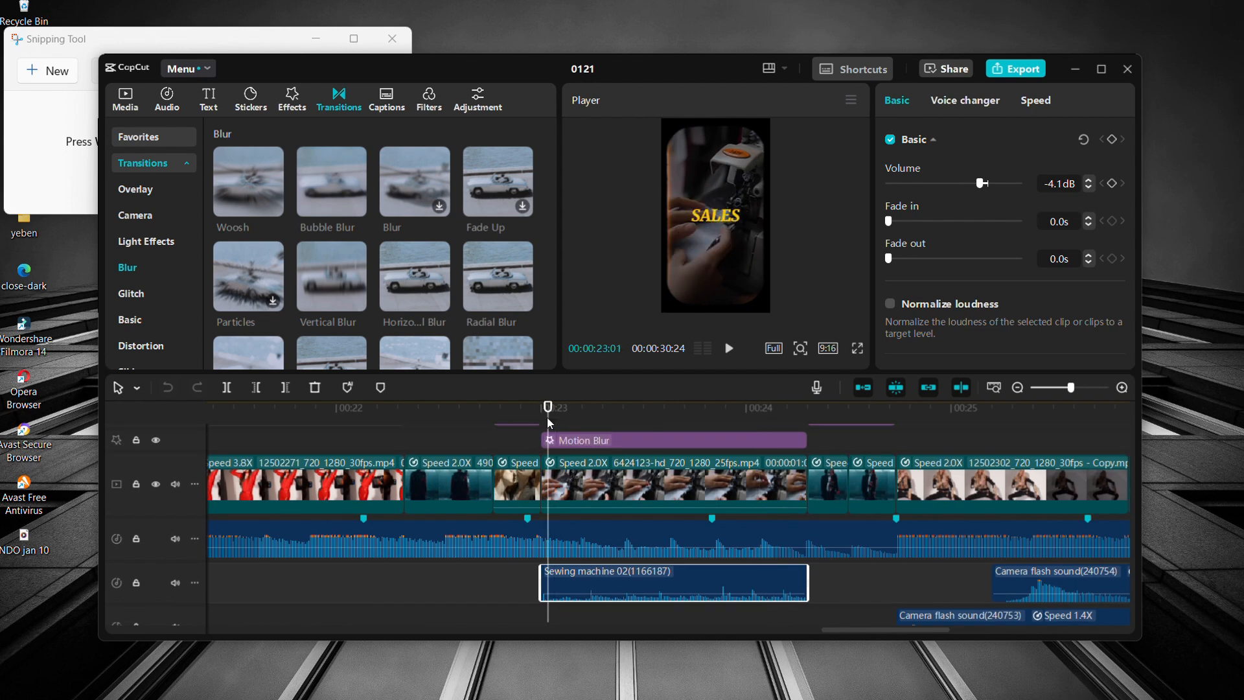
{"action": "key", "text": "space"}
{"action": "key", "text": "space"}
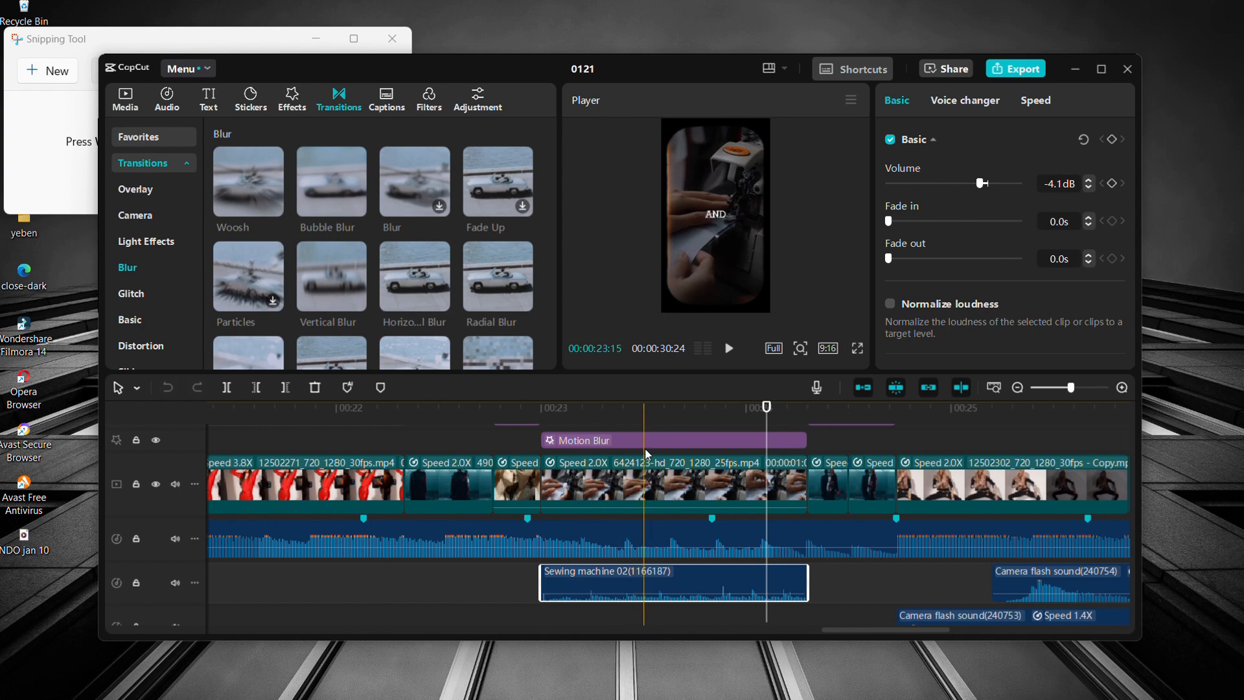
- Go back to the 6459986 clip, place the playhead near its end and select the clip
{"action": "scroll", "coordinate": [647, 453], "scroll_direction": "left", "scroll_amount": 6}
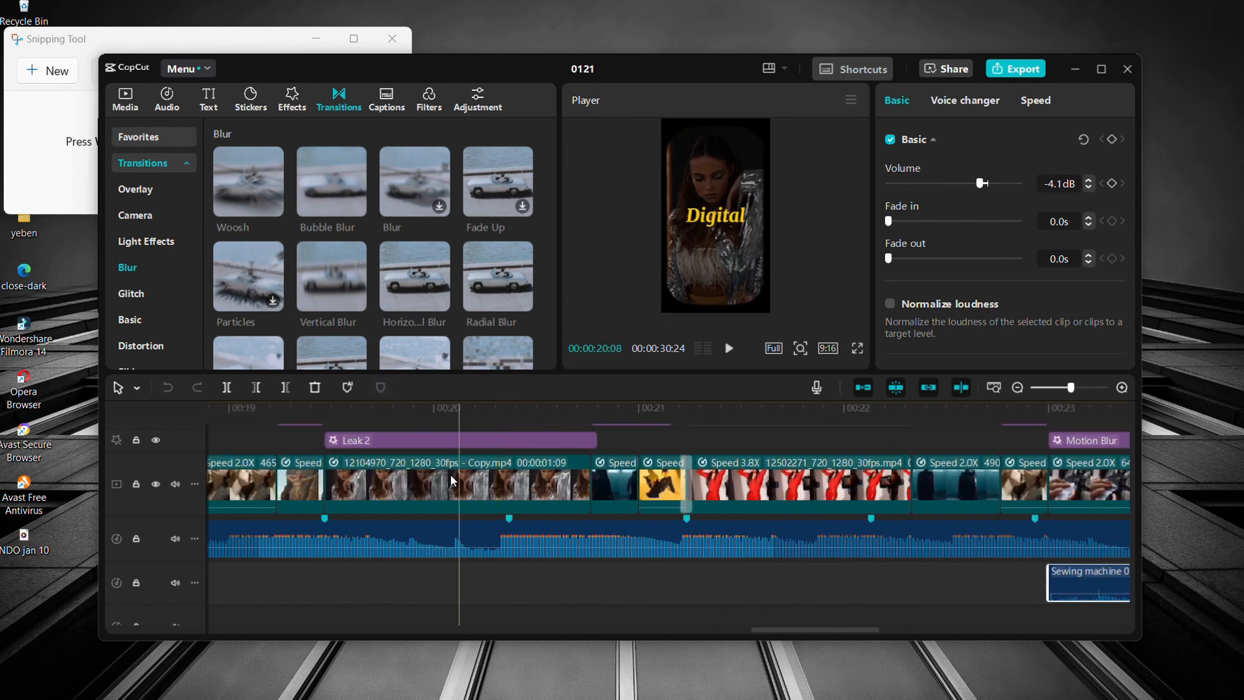
{"action": "scroll", "coordinate": [342, 467], "scroll_direction": "left", "scroll_amount": 8}
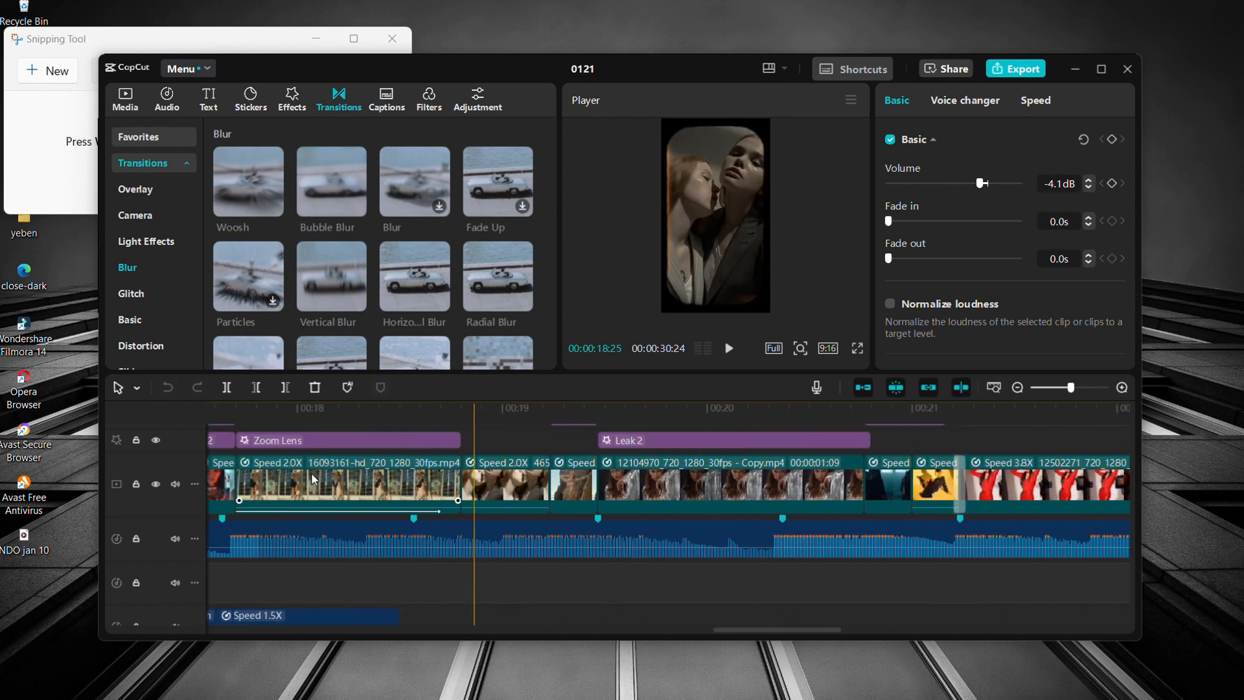
{"action": "scroll", "coordinate": [313, 479], "scroll_direction": "left", "scroll_amount": 3}
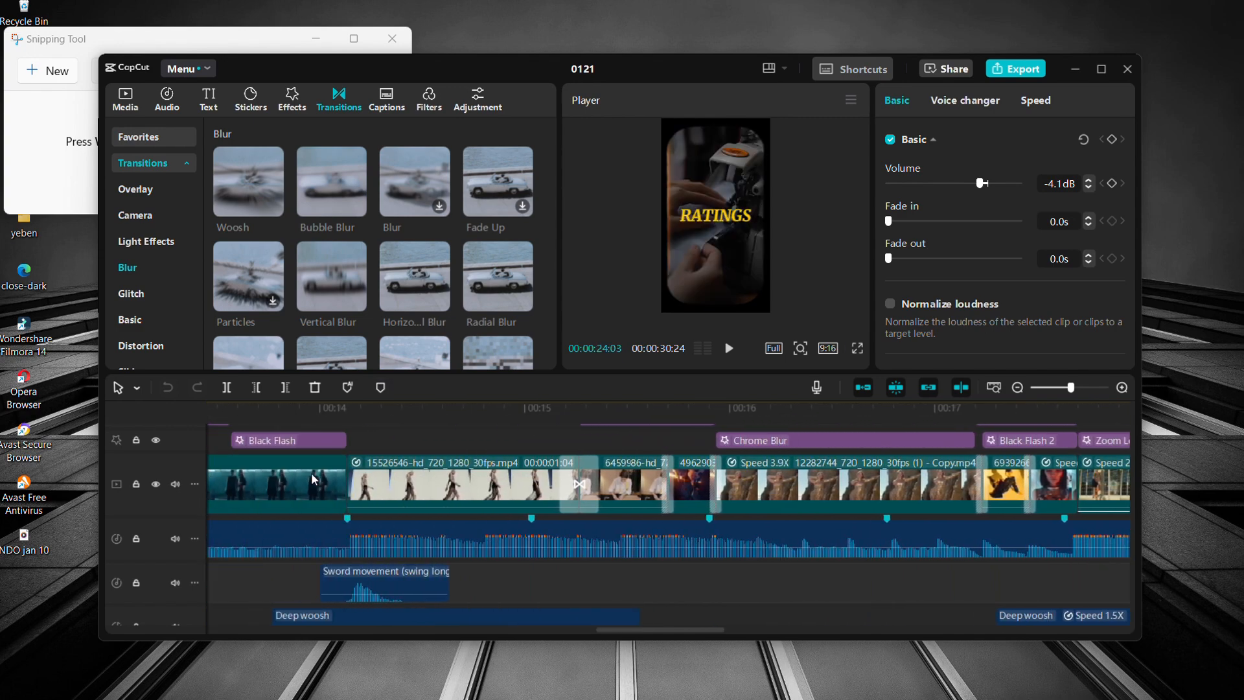
{"action": "left_click", "coordinate": [620, 483]}
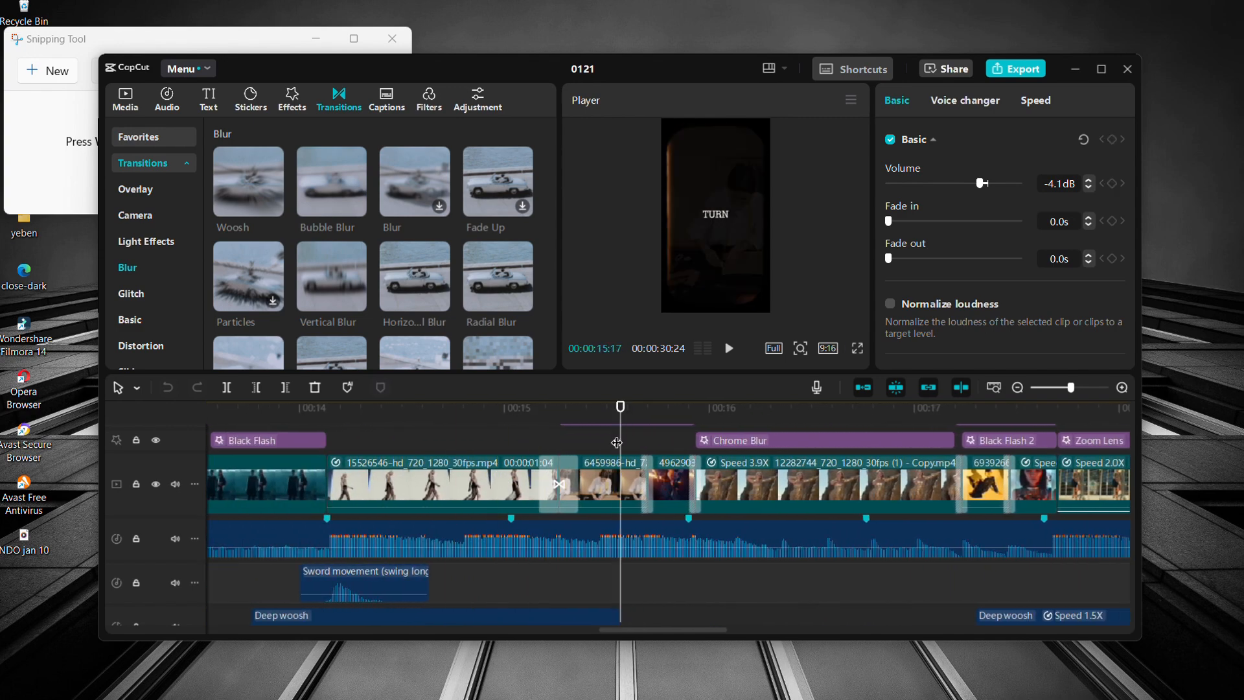
{"action": "left_click", "coordinate": [600, 478]}
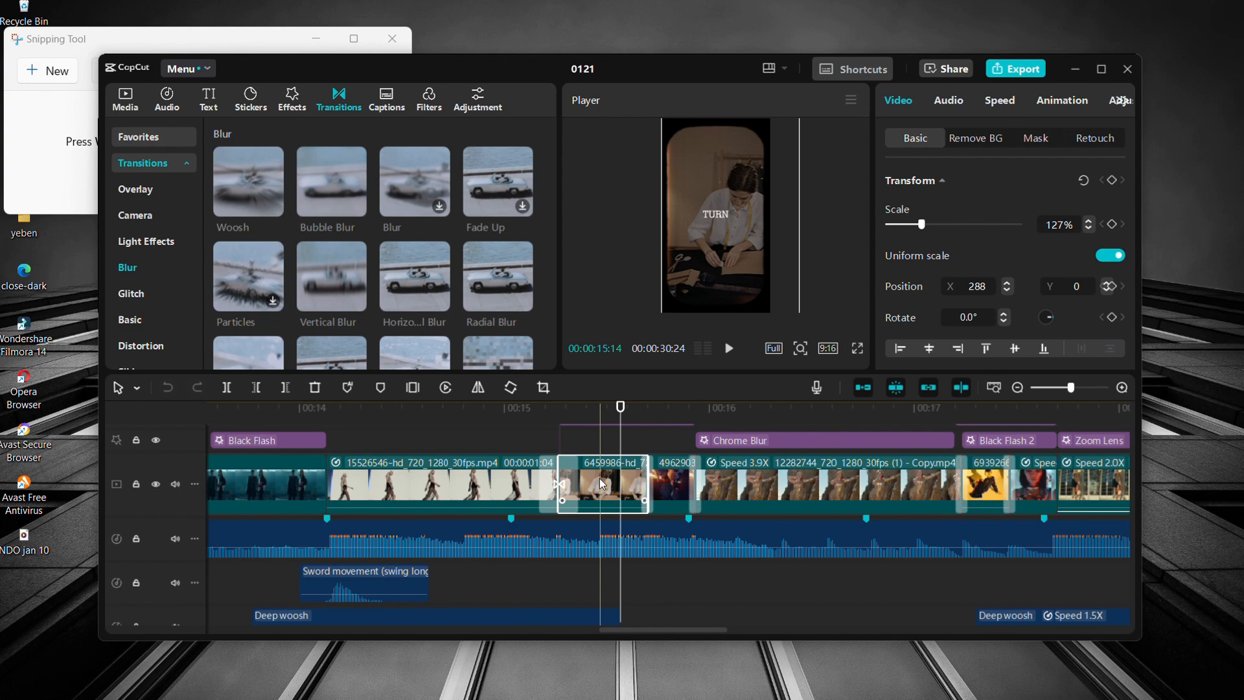
- Examine the clips, effects and music markers between the Chrome Blur and Colorful sections, and place the playhead within the Leak 2 clip
{"action": "scroll", "coordinate": [600, 478], "scroll_direction": "right", "scroll_amount": 6}
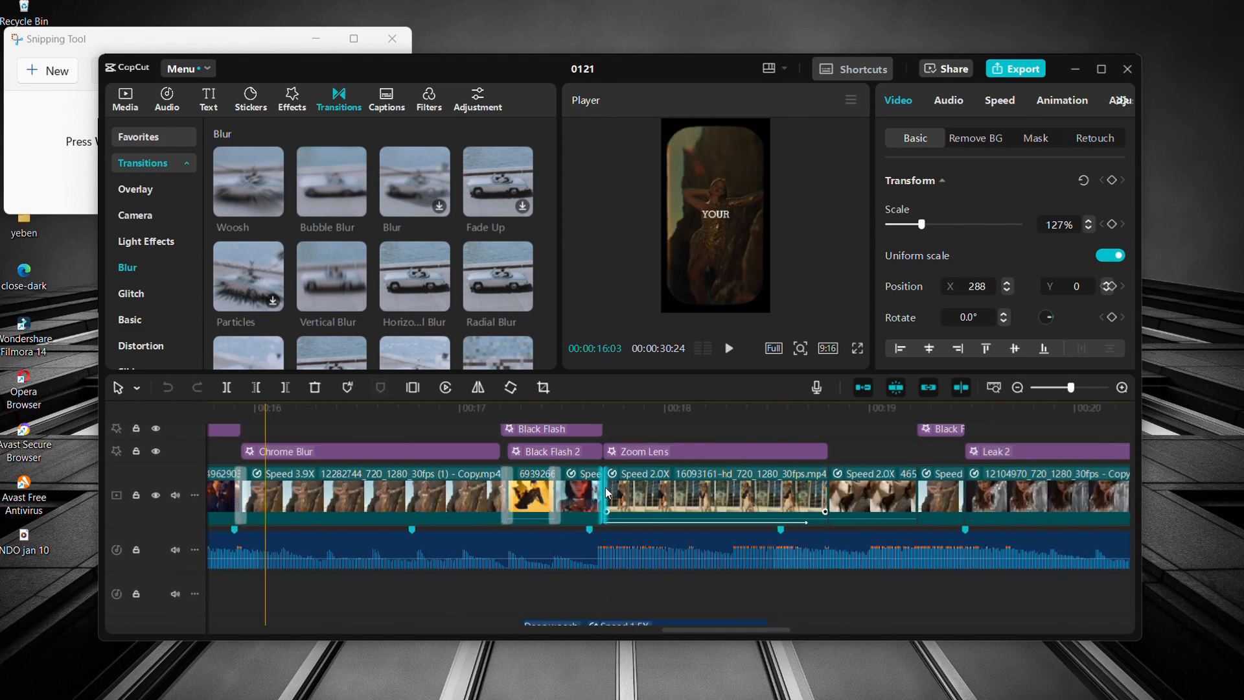
{"action": "scroll", "coordinate": [608, 492], "scroll_direction": "right", "scroll_amount": 5}
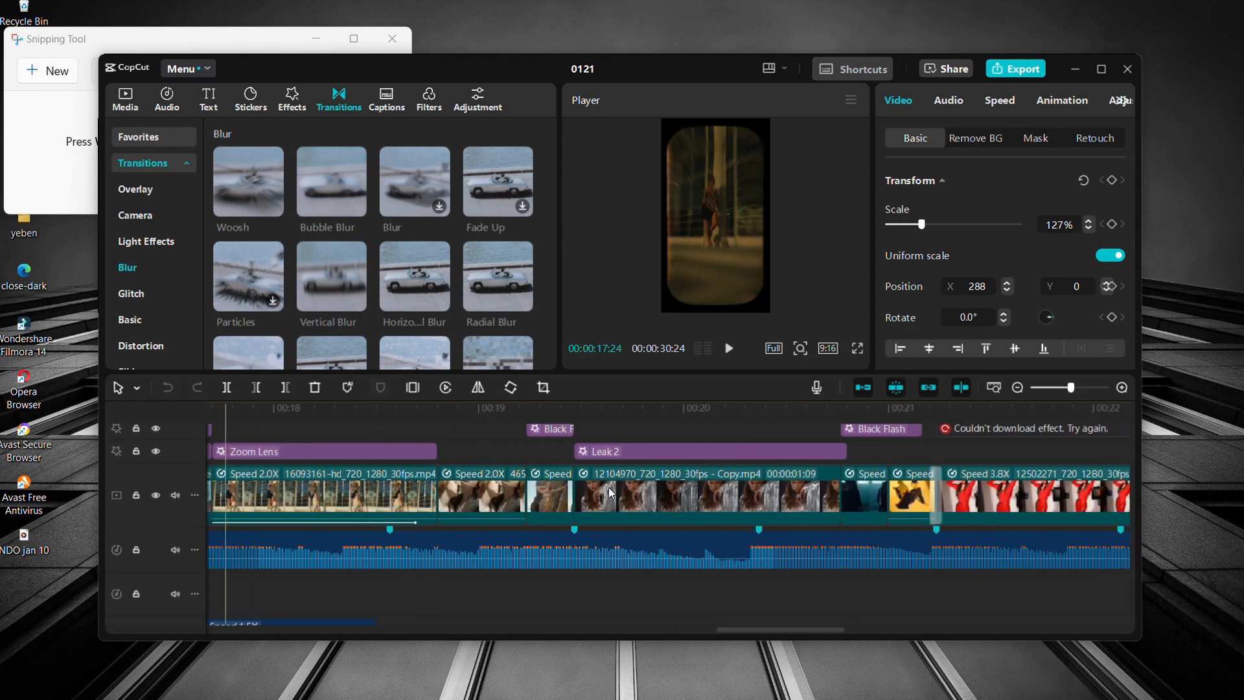
{"action": "scroll", "coordinate": [611, 494], "scroll_direction": "right", "scroll_amount": 1}
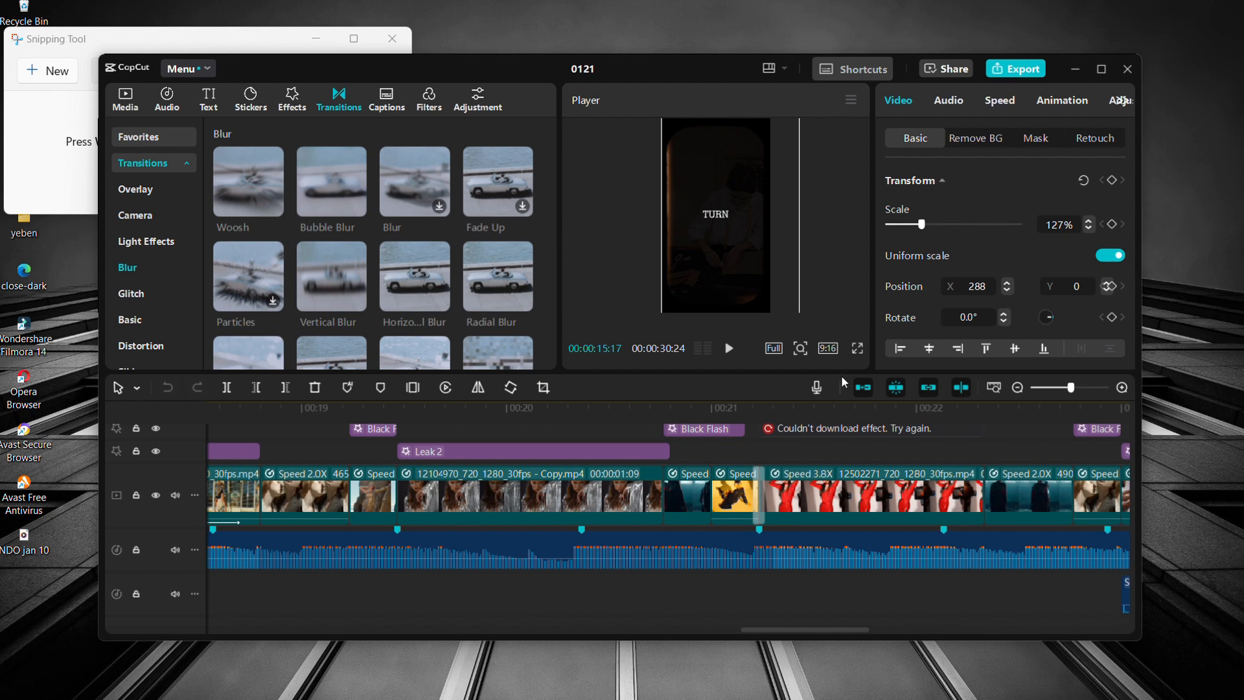
{"action": "left_click", "coordinate": [829, 421]}
{"action": "scroll", "coordinate": [846, 481], "scroll_direction": "right", "scroll_amount": 7}
{"action": "left_click", "coordinate": [847, 481]}
{"action": "scroll", "coordinate": [847, 481], "scroll_direction": "right", "scroll_amount": 10}
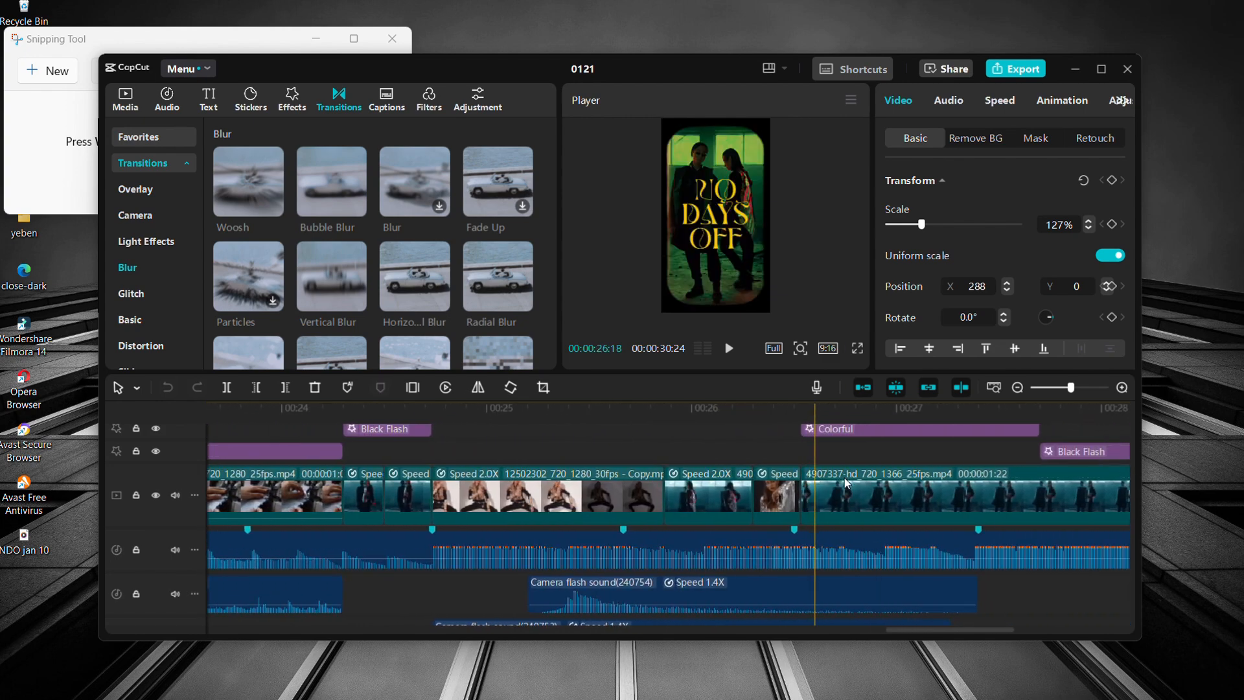
{"action": "scroll", "coordinate": [770, 484], "scroll_direction": "left", "scroll_amount": 7}
{"action": "scroll", "coordinate": [769, 485], "scroll_direction": "down", "scroll_amount": 3, "text": "ctrl"}
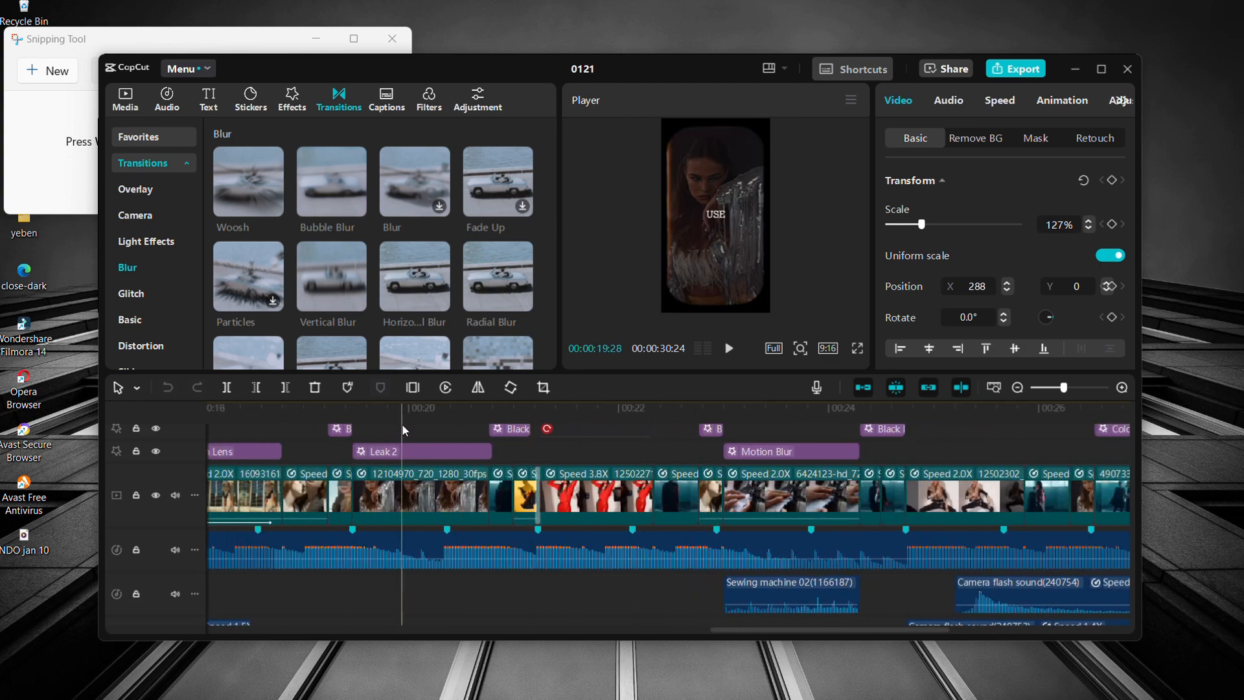
{"action": "left_click", "coordinate": [416, 410]}
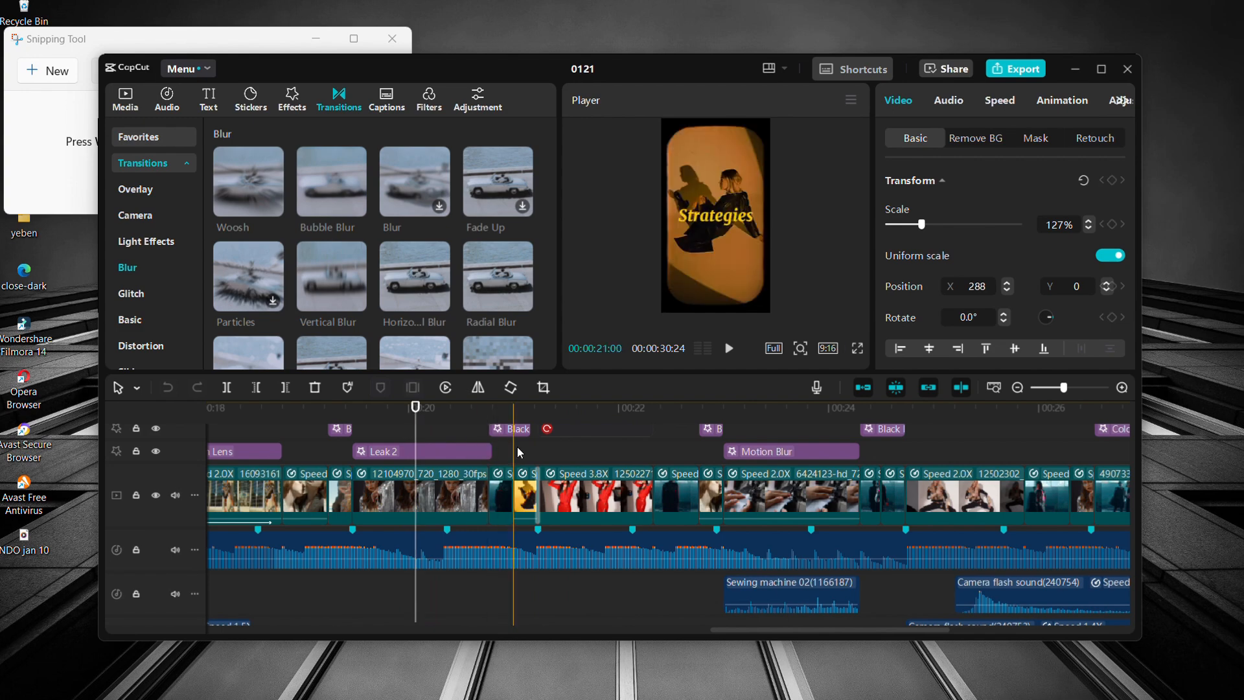
- Select the Sewing machine 02 sound and review the edit from its start to near its end
{"action": "scroll", "coordinate": [713, 494], "scroll_direction": "right", "scroll_amount": 2}
{"action": "scroll", "coordinate": [712, 494], "scroll_direction": "right", "scroll_amount": 3}
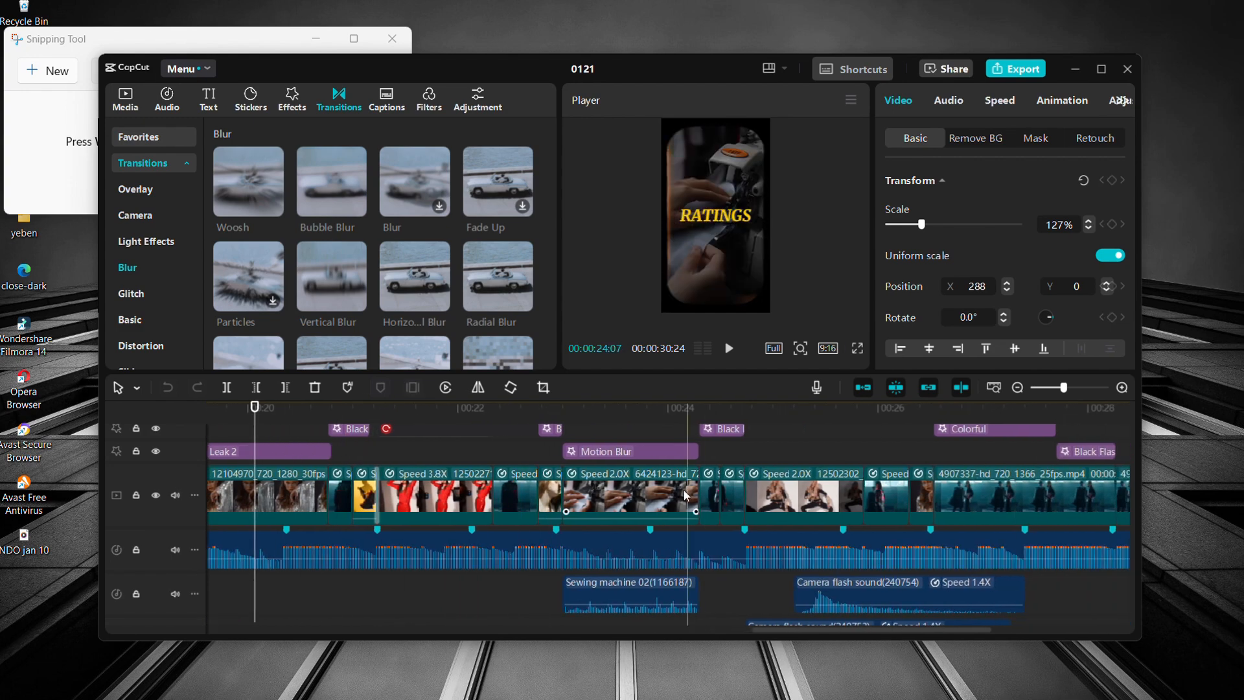
{"action": "left_click", "coordinate": [588, 587]}
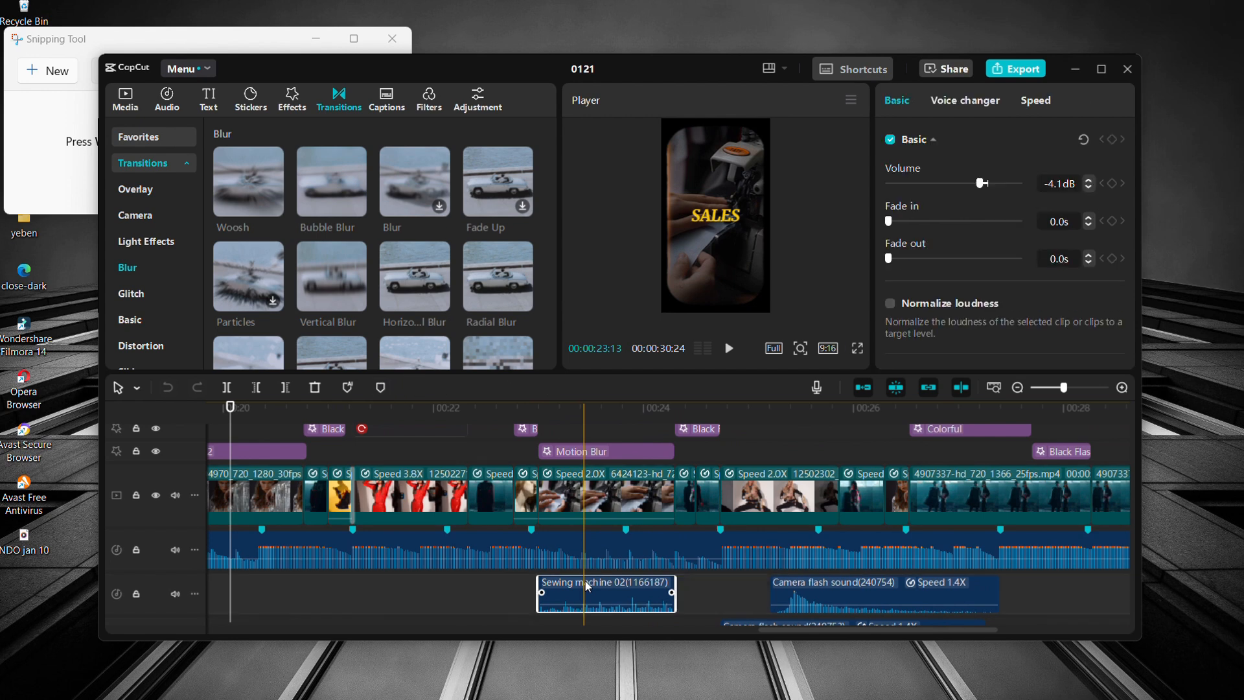
{"action": "left_click", "coordinate": [539, 419]}
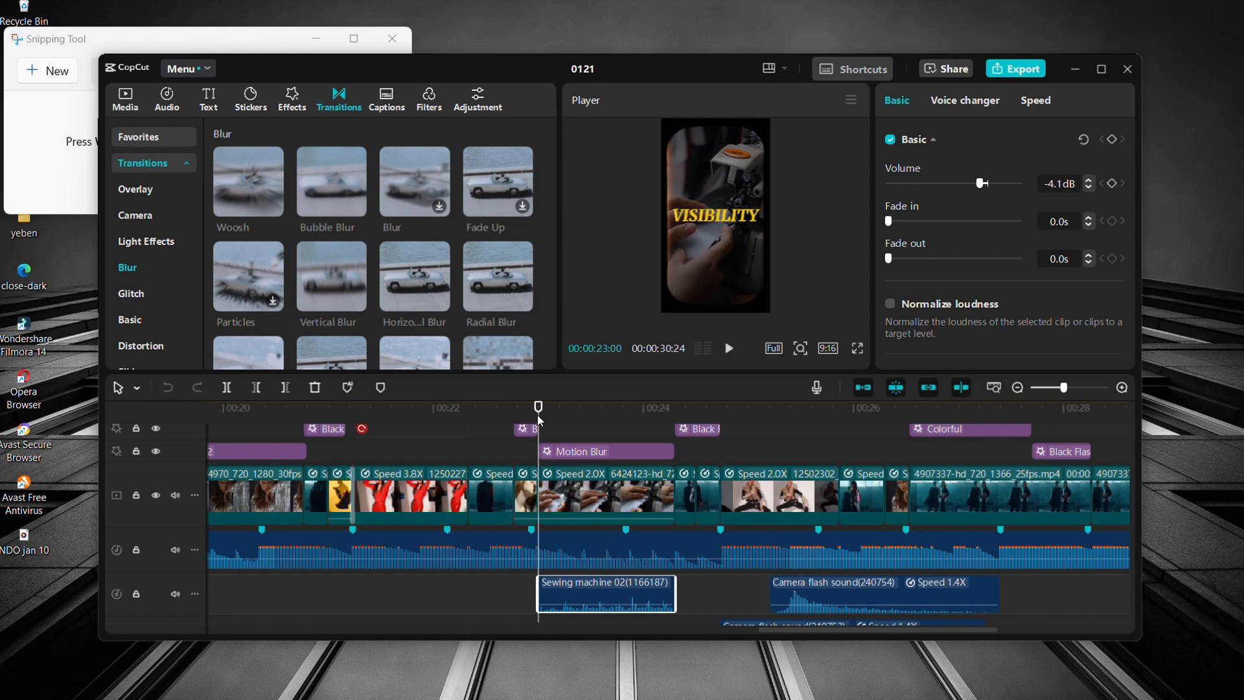
{"action": "left_click", "coordinate": [657, 408]}
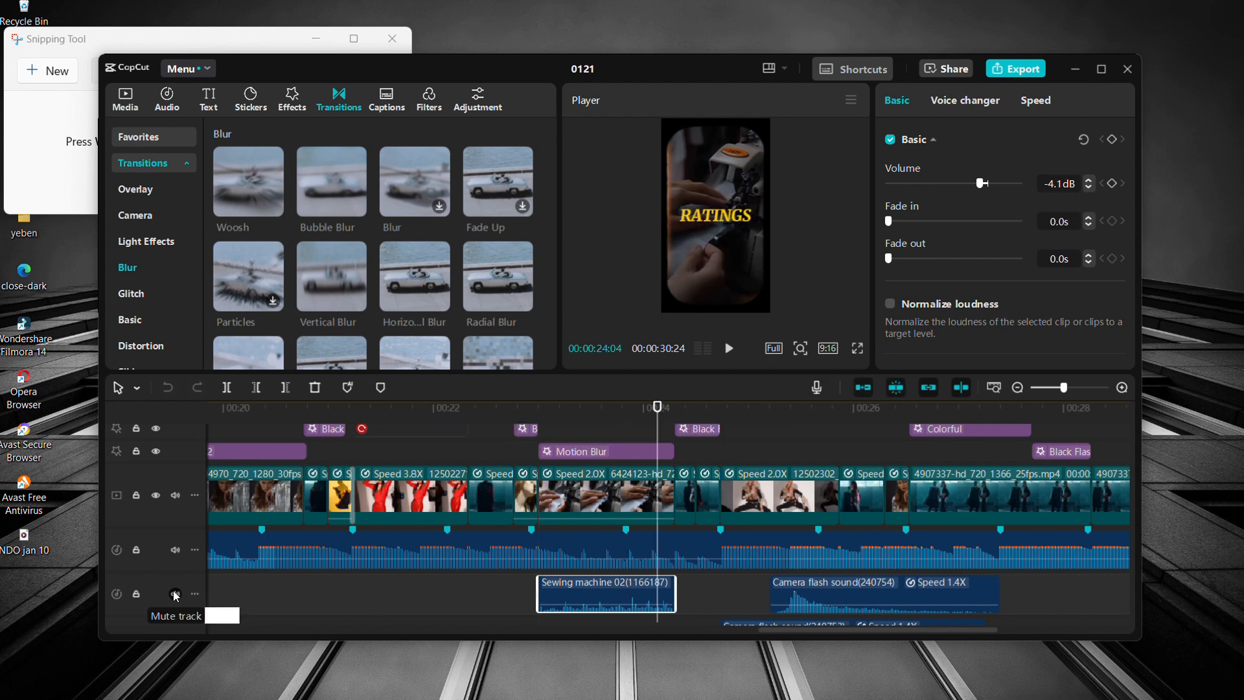
- Mute the track holding the Sewing machine 02 sound and play the edit from just before the 6424123 clip
{"action": "left_click", "coordinate": [175, 595]}
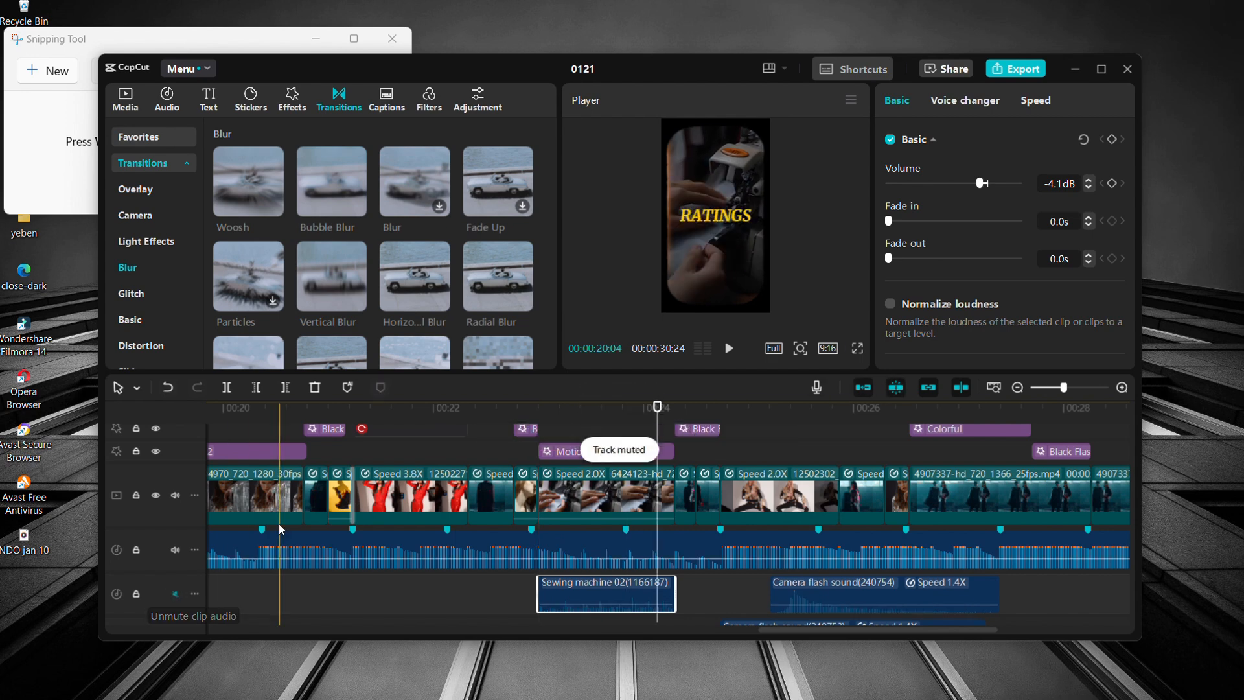
{"action": "left_click", "coordinate": [531, 414]}
{"action": "key", "text": "space"}
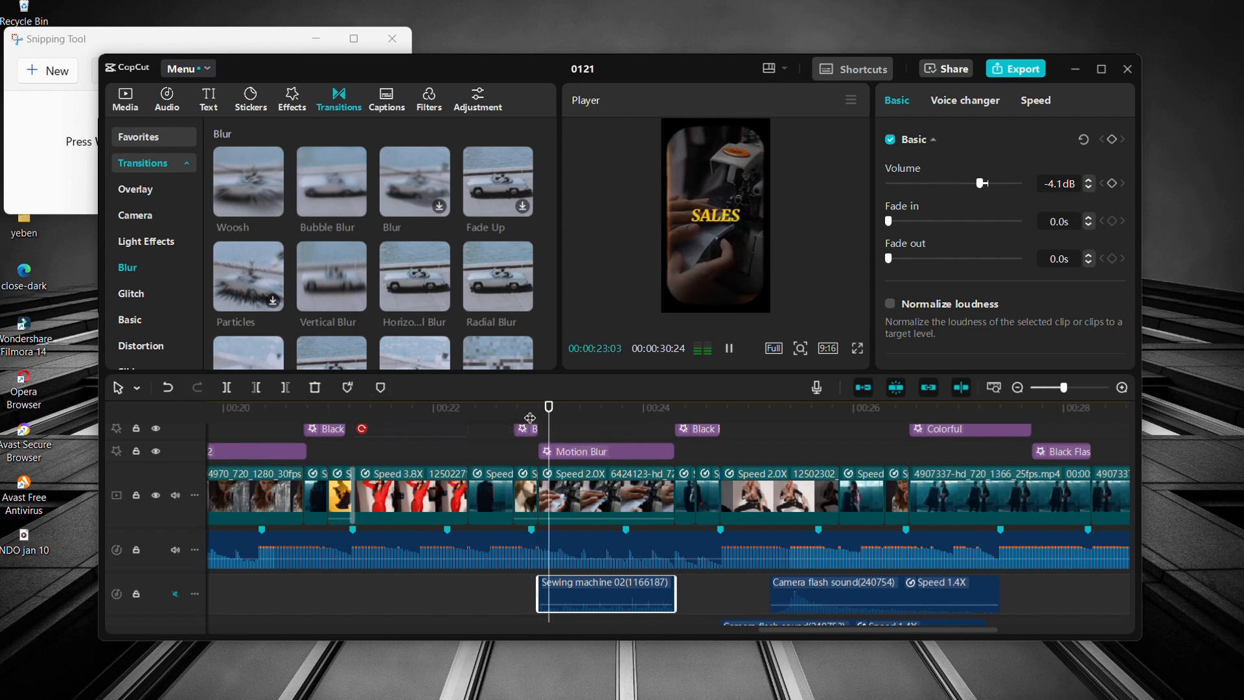
- Unmute the track holding the Sewing machine 02 sound and replay the edit twice from just before the 6424123 clip
{"action": "key", "text": "space"}
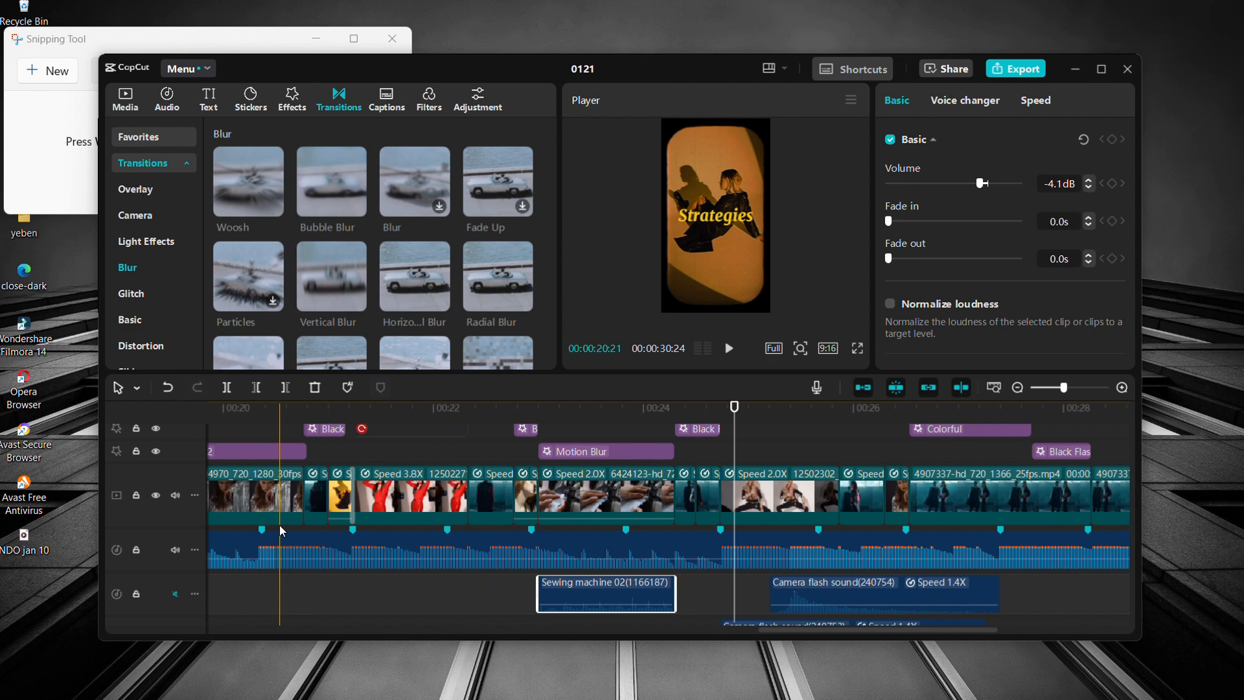
{"action": "left_click", "coordinate": [181, 593]}
{"action": "left_click", "coordinate": [505, 415]}
{"action": "key", "text": "space"}
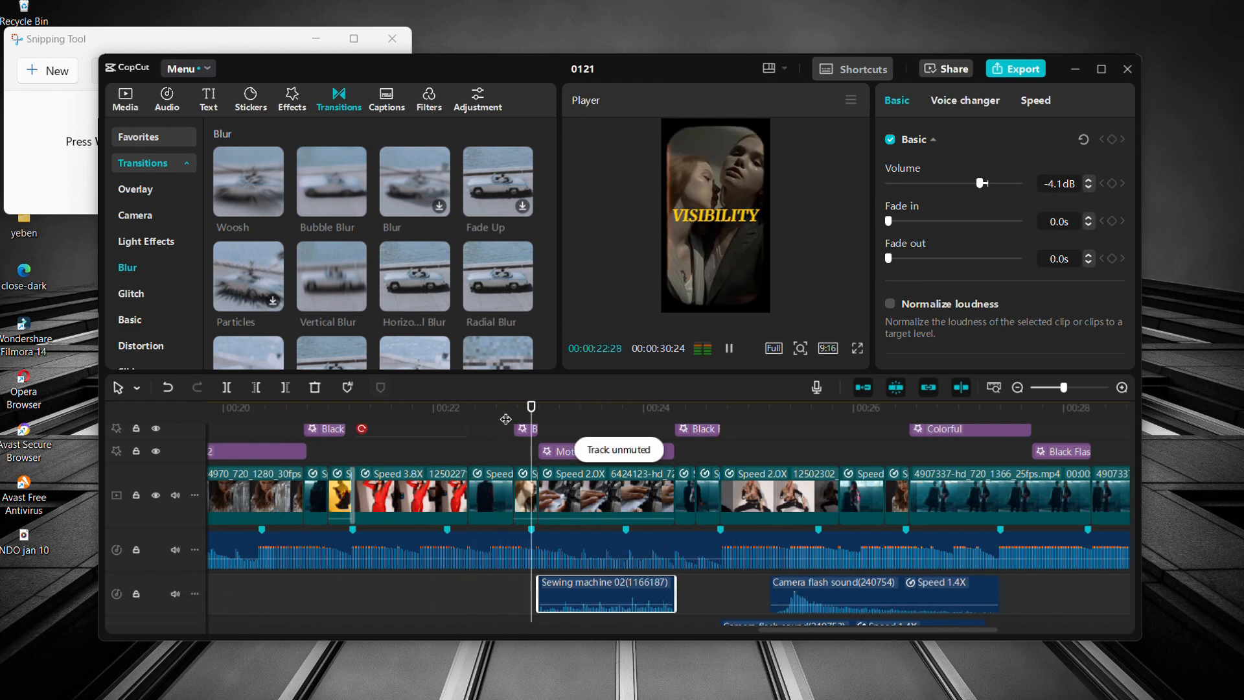
{"action": "key", "text": "space"}
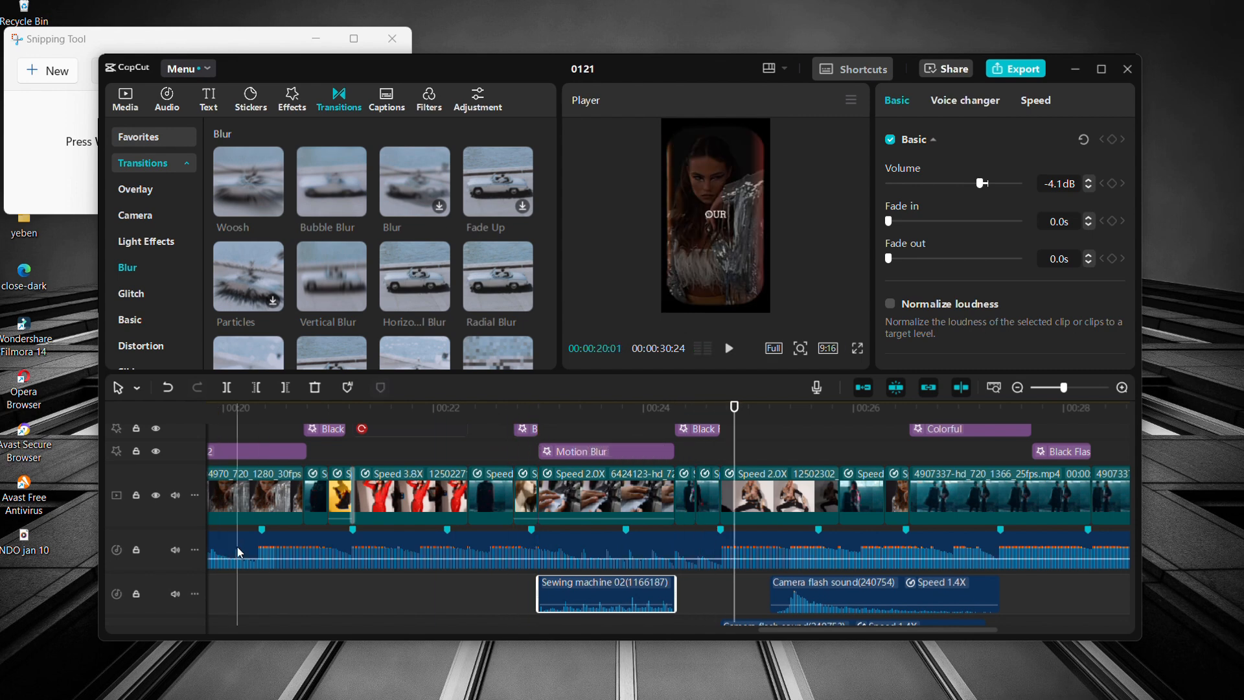
{"action": "left_click", "coordinate": [515, 414]}
{"action": "key", "text": "space"}
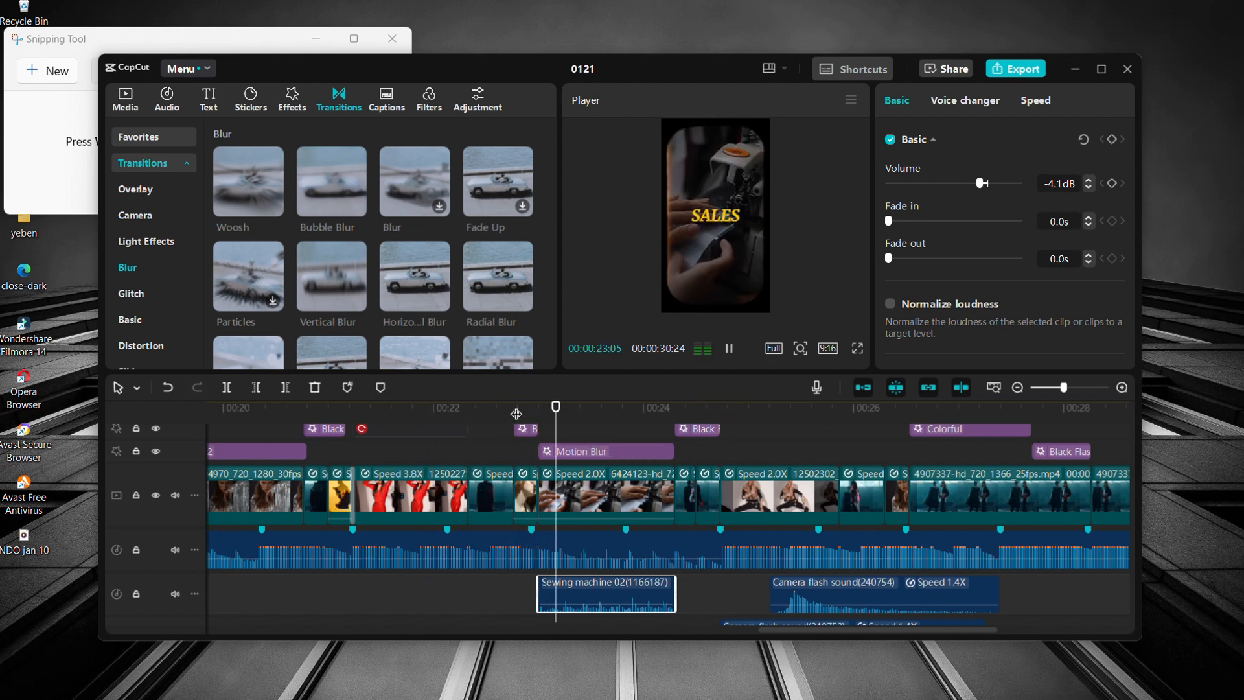
{"action": "key", "text": "space"}
- Play the section with the two Camera flash sounds, starting just before the 12502302 clip, and replay it
{"action": "scroll", "coordinate": [623, 451], "scroll_direction": "right", "scroll_amount": 3}
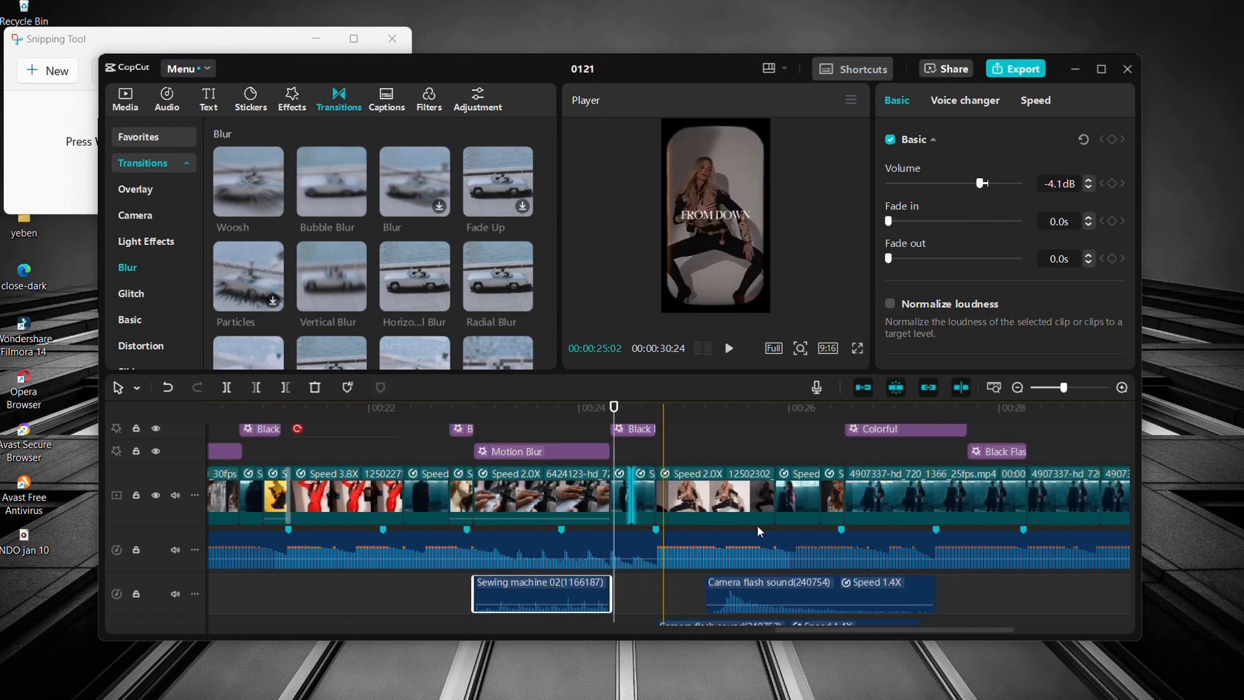
{"action": "left_click", "coordinate": [623, 452]}
{"action": "key", "text": "space"}
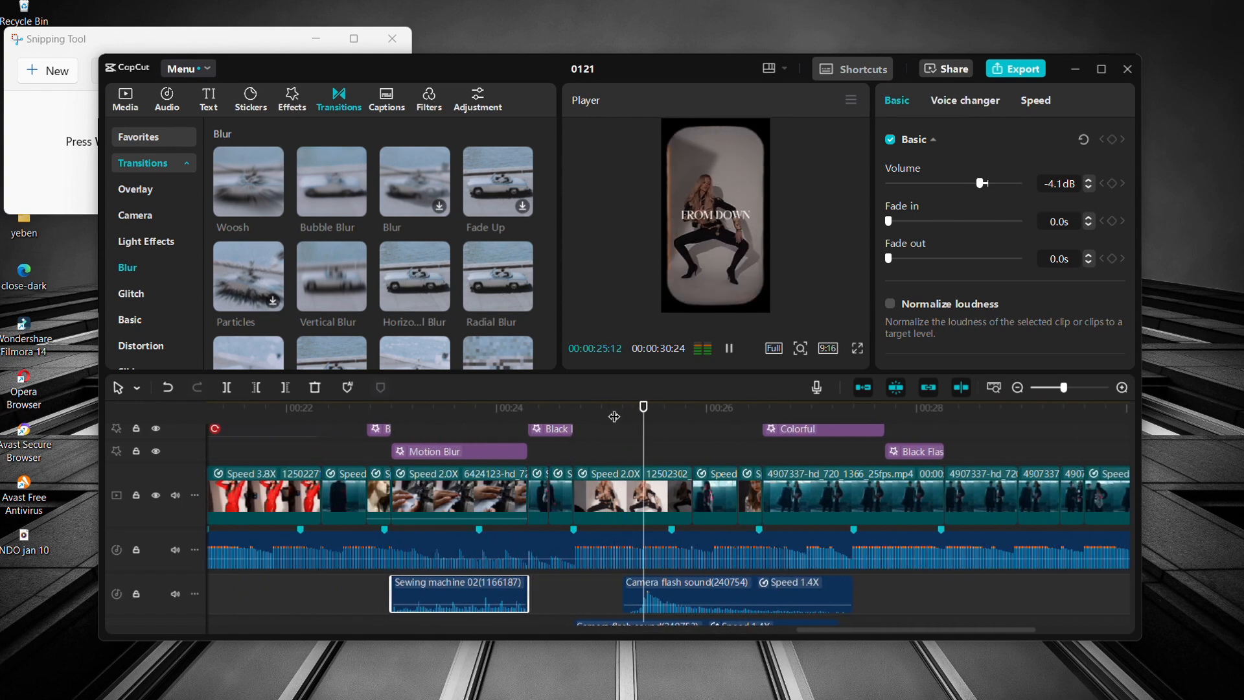
{"action": "scroll", "coordinate": [624, 498], "scroll_direction": "down", "scroll_amount": 1}
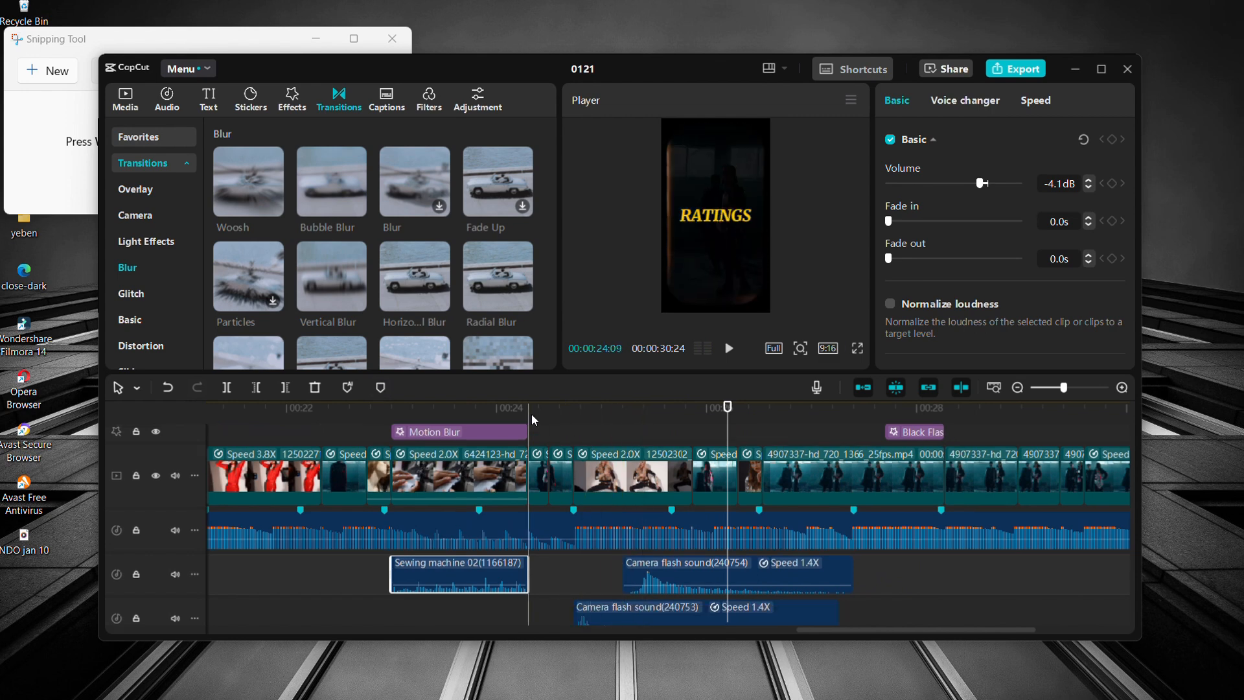
{"action": "left_click", "coordinate": [563, 410]}
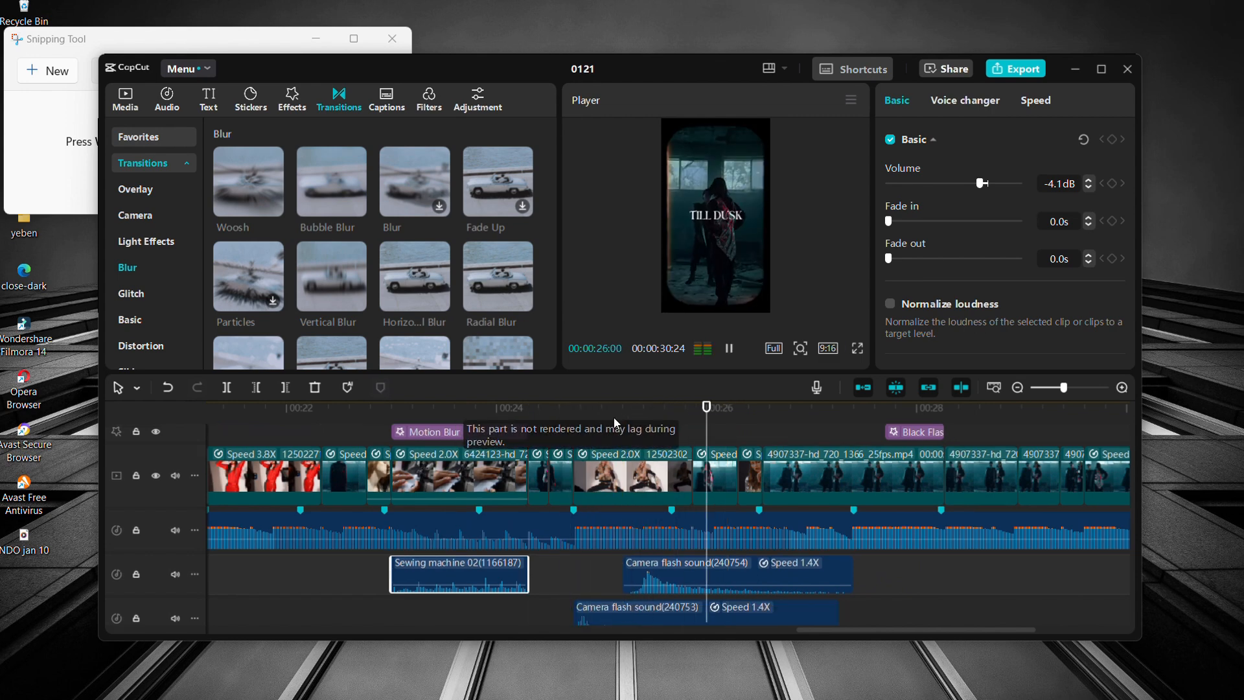
{"action": "key", "text": "space"}
- Review the section under the Colorful effect, select that effect and return the playhead to its start
{"action": "scroll", "coordinate": [727, 469], "scroll_direction": "right", "scroll_amount": 1}
{"action": "scroll", "coordinate": [726, 469], "scroll_direction": "right", "scroll_amount": 2}
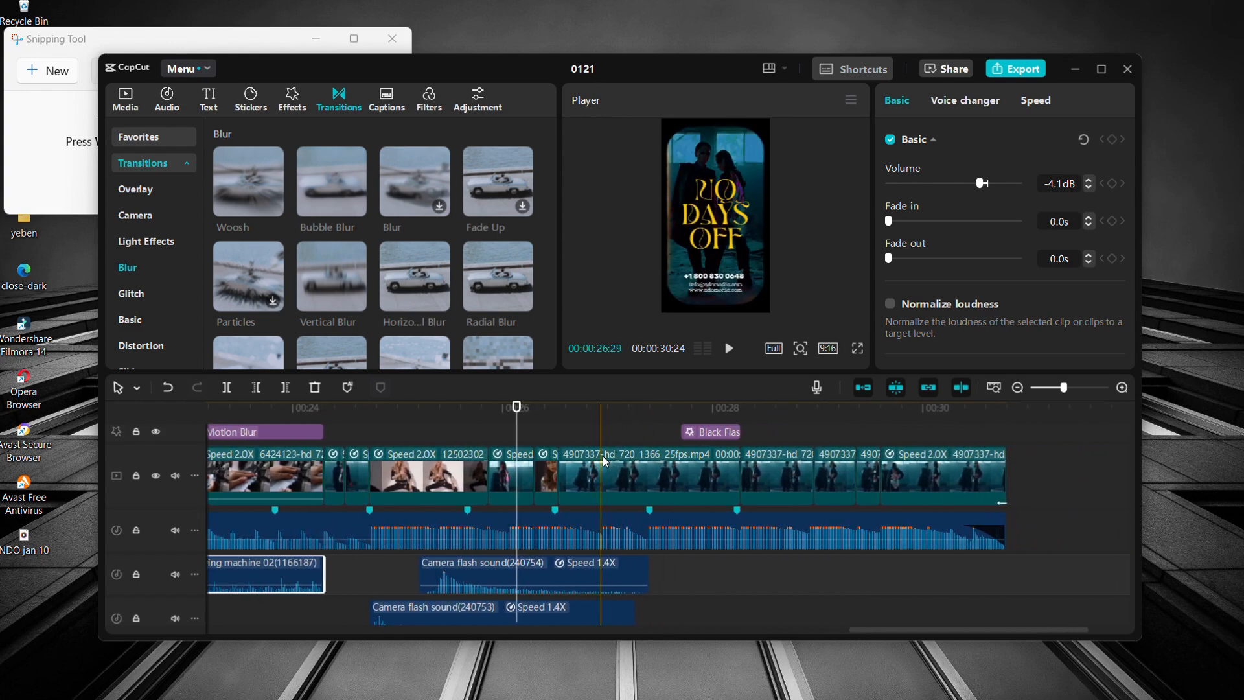
{"action": "key", "text": "space"}
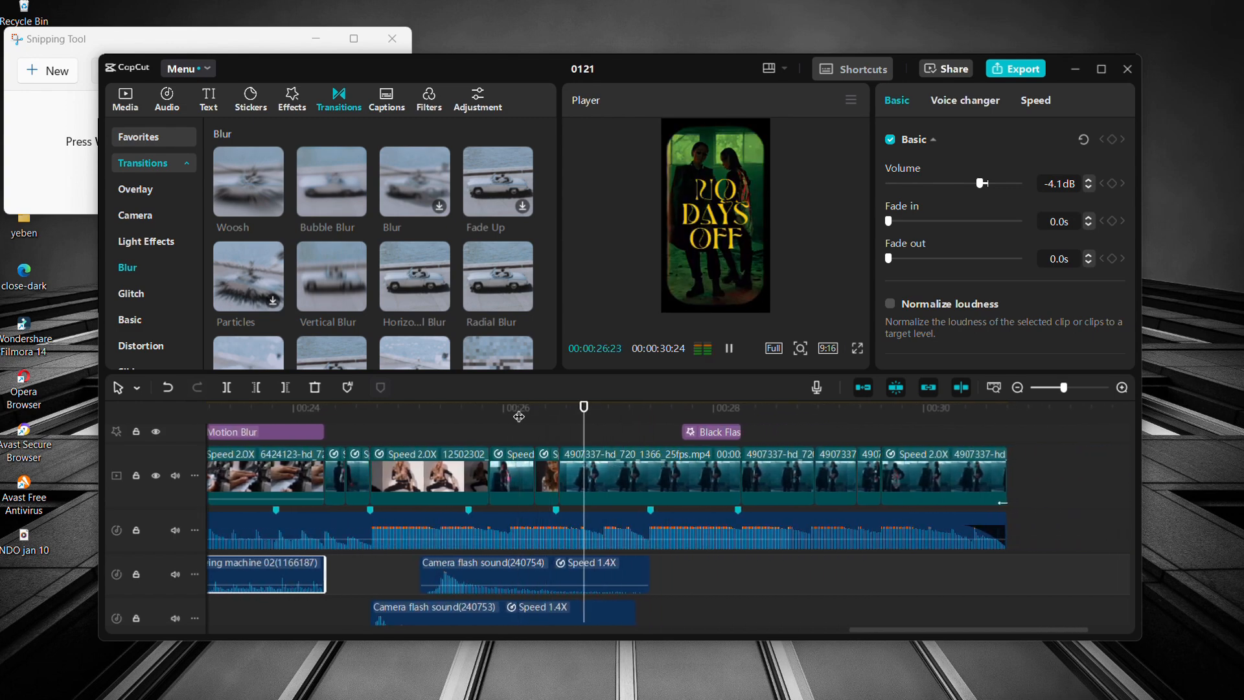
{"action": "left_click", "coordinate": [698, 214]}
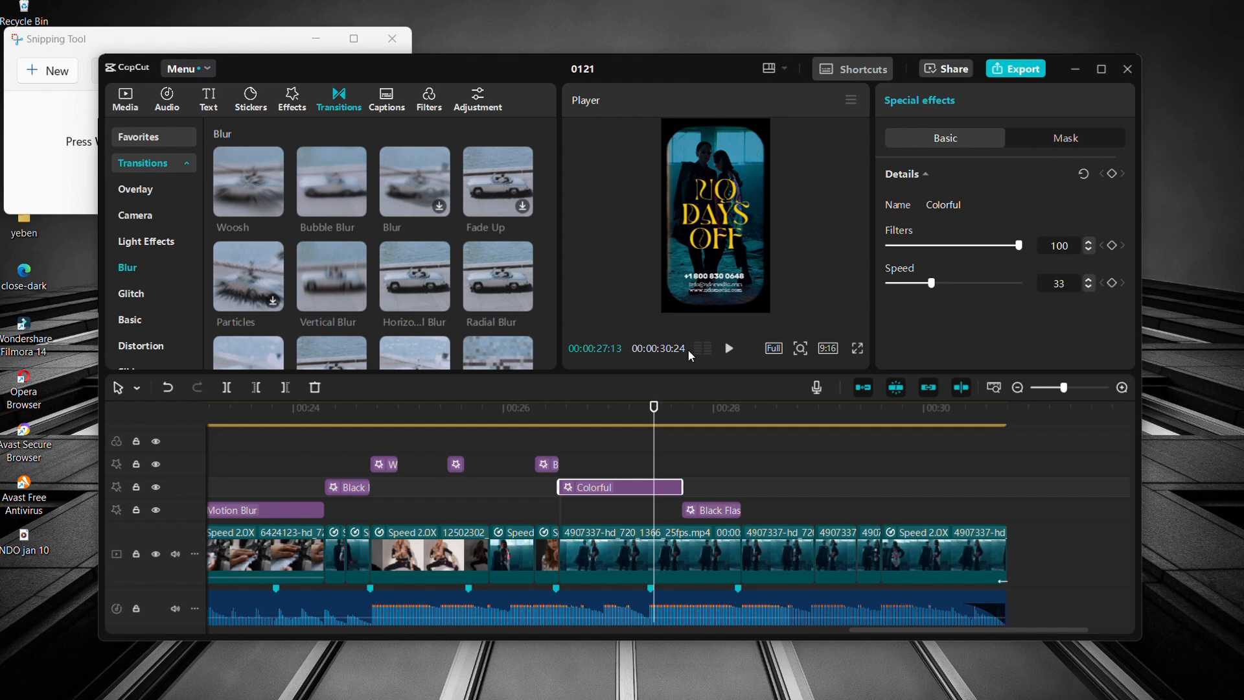
{"action": "left_click", "coordinate": [536, 409]}
{"action": "key", "text": "space"}
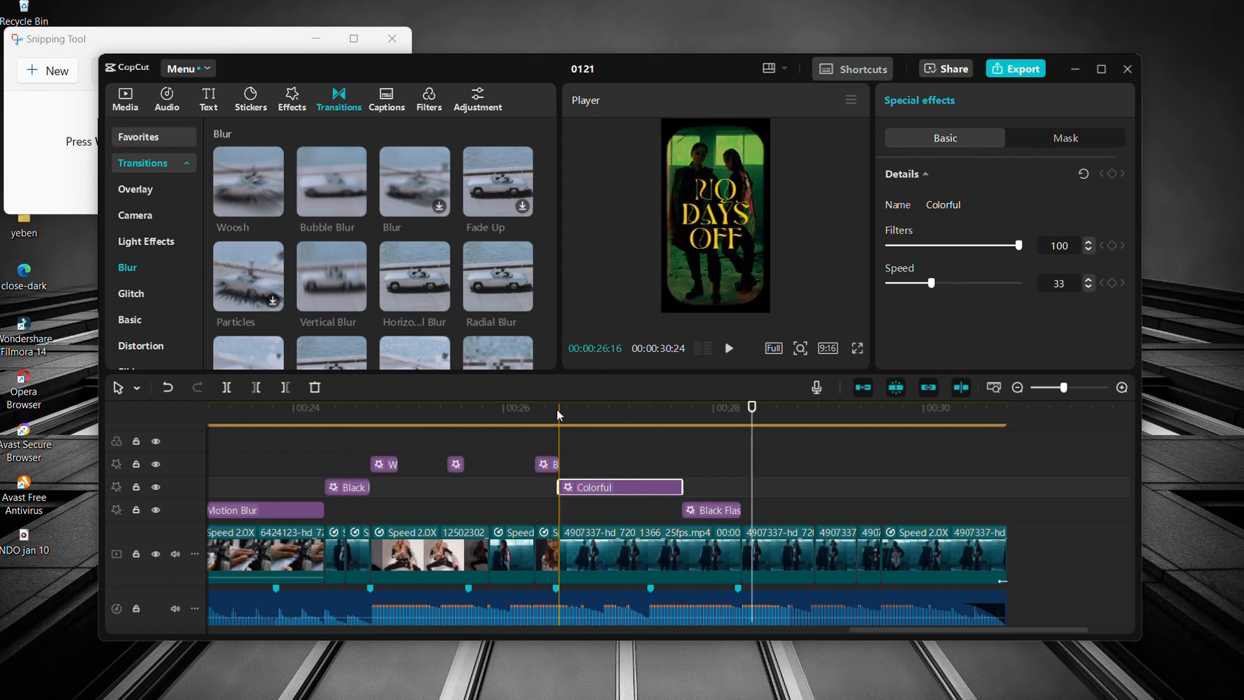
{"action": "left_click", "coordinate": [557, 416]}
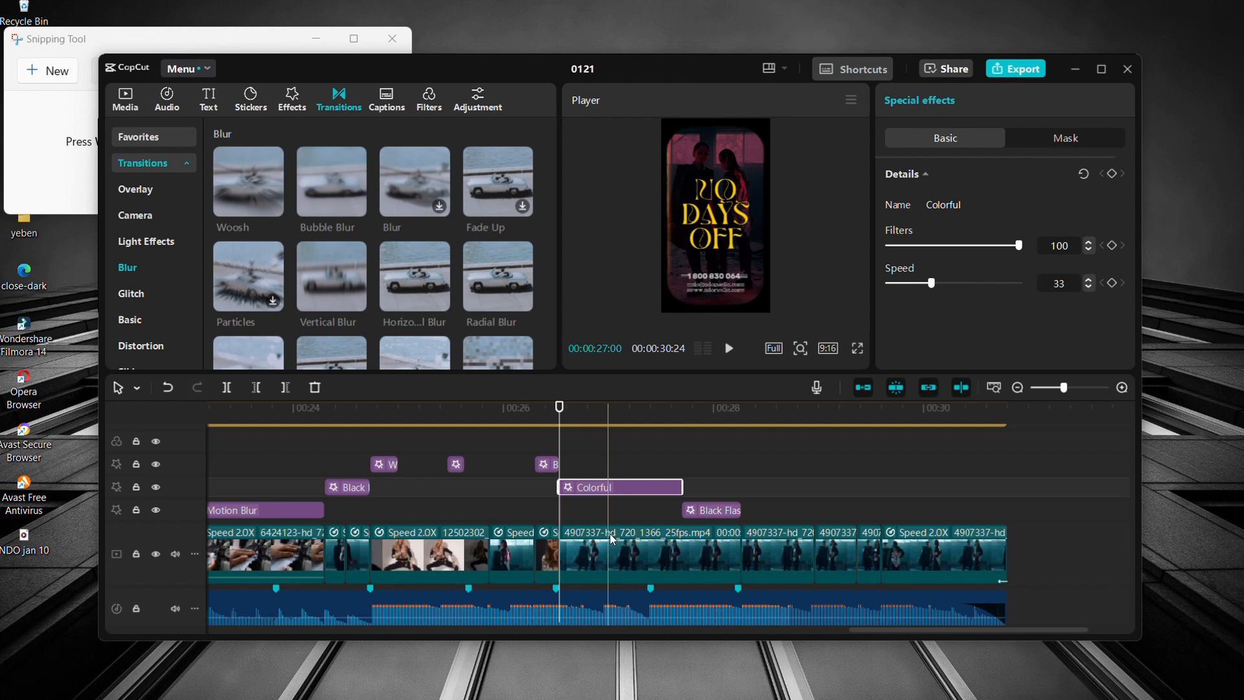
- Play the edit from near the end of the Colorful effect into the Black Flash effect
{"action": "left_click", "coordinate": [637, 412]}
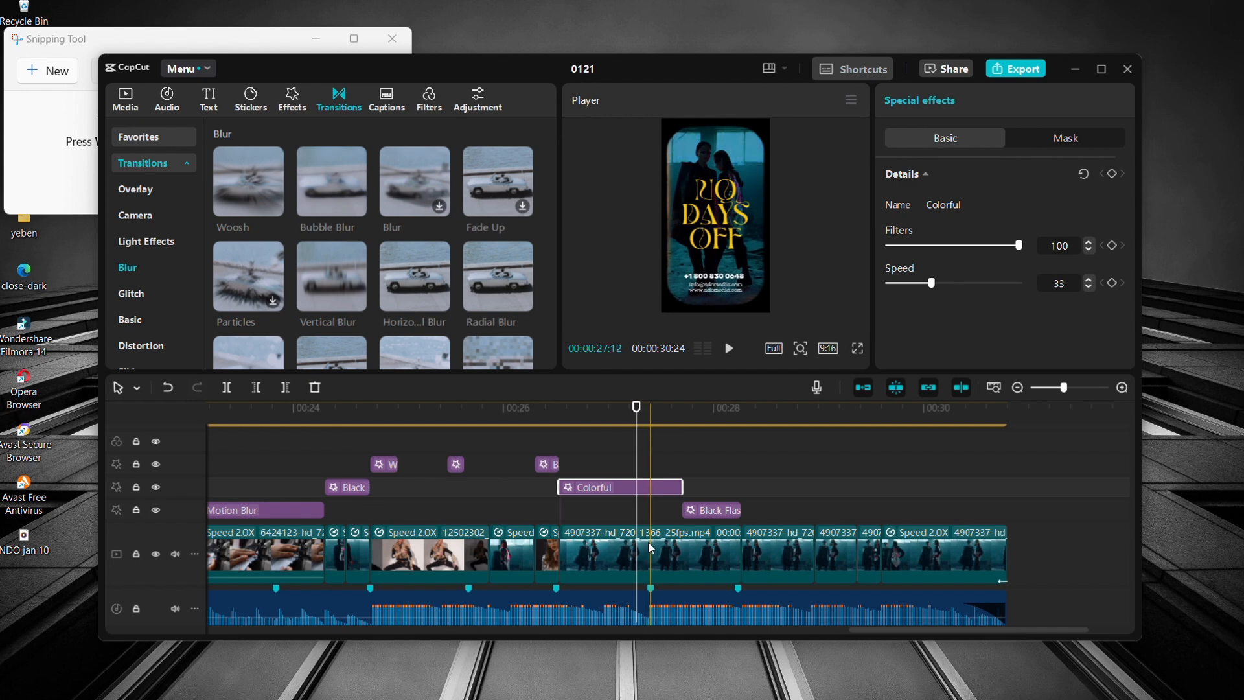
{"action": "key", "text": "space"}
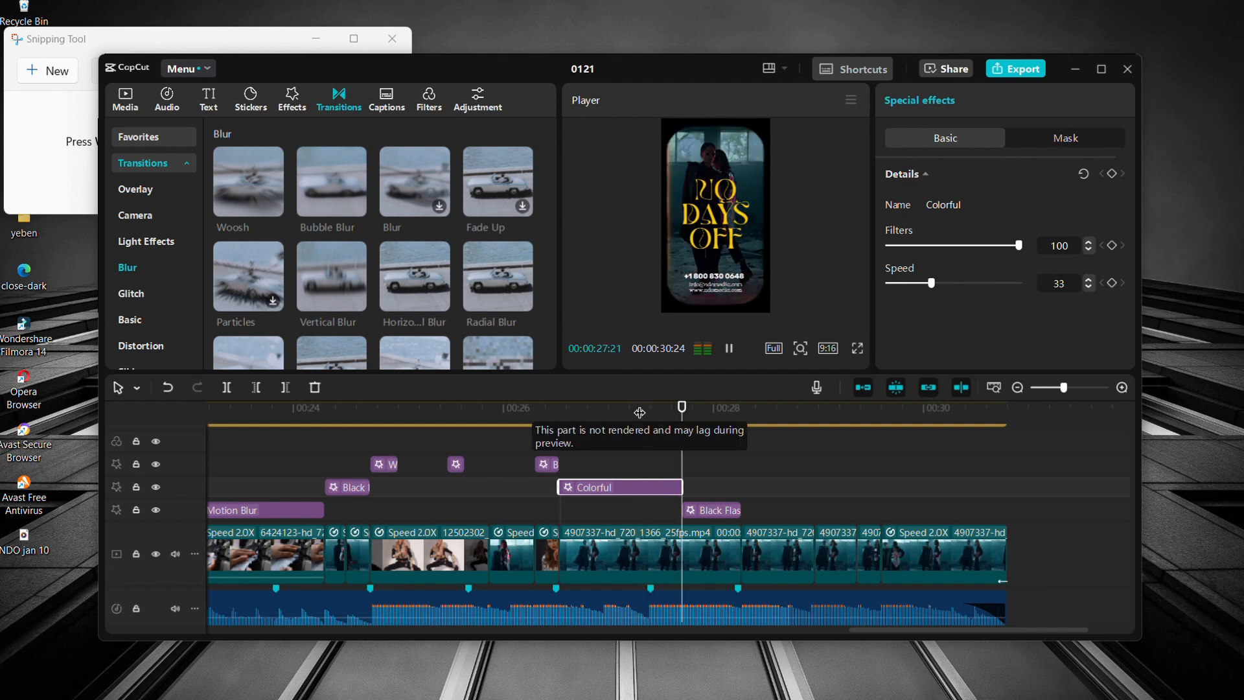
{"action": "key", "text": "space"}
{"action": "left_click", "coordinate": [696, 409]}
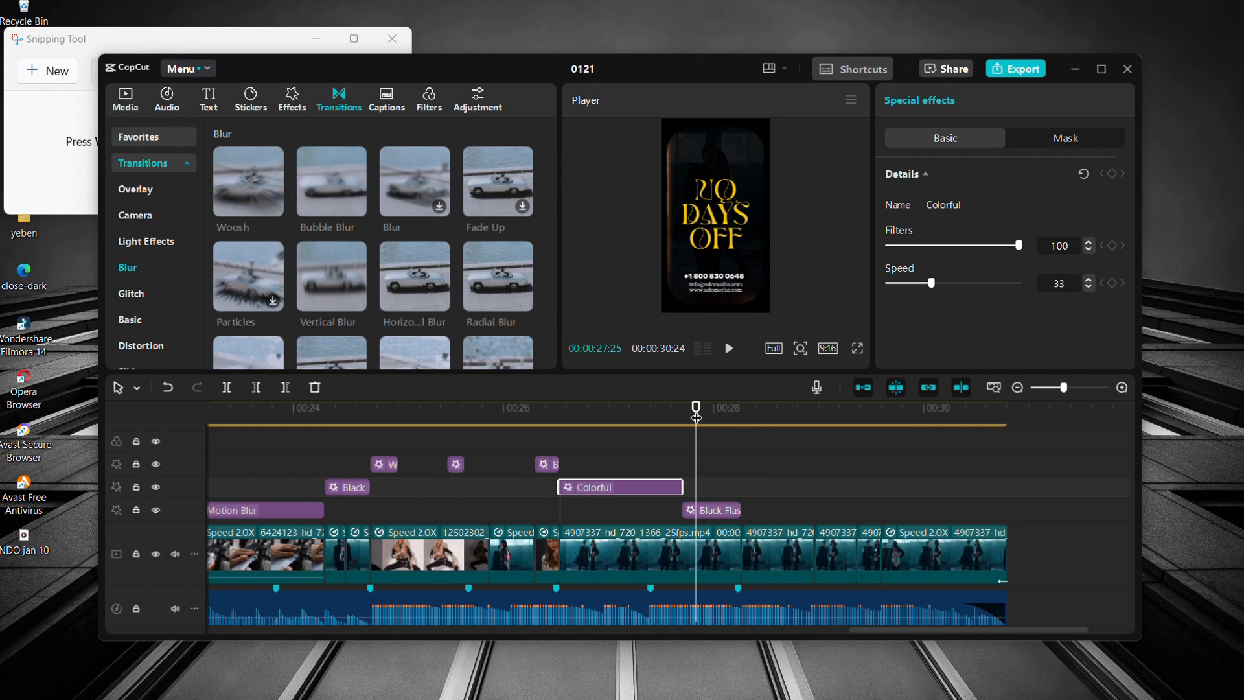
{"action": "key", "text": "space"}
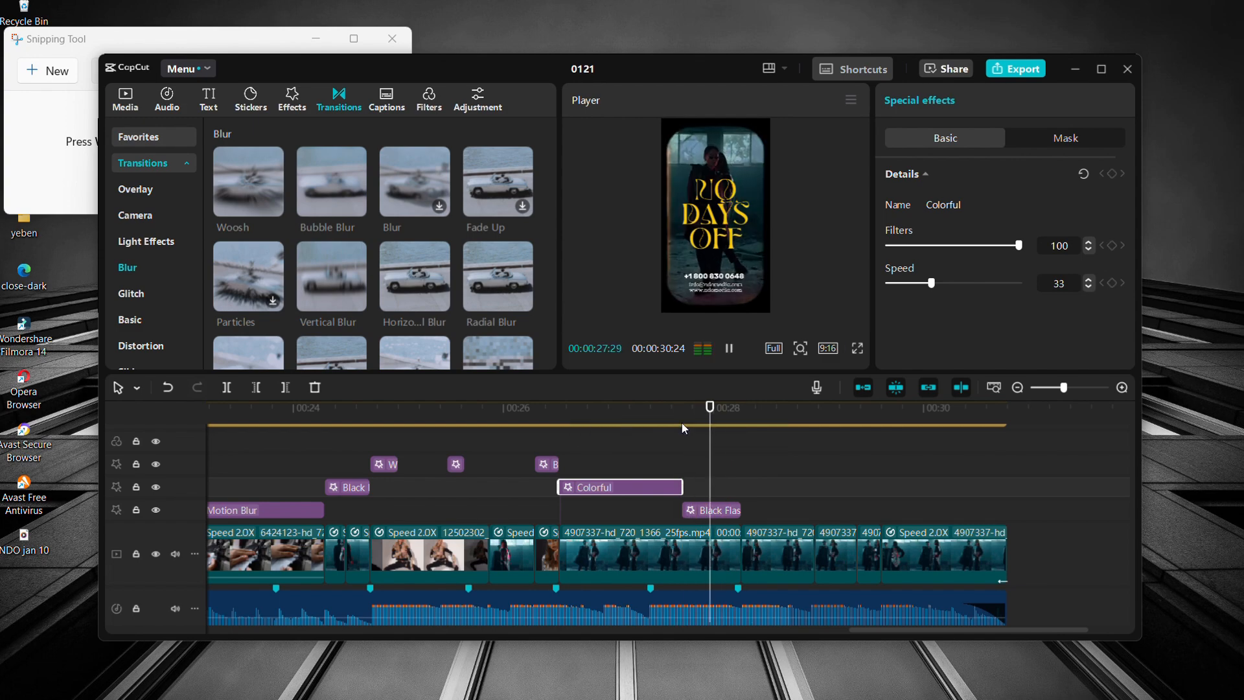
{"action": "key", "text": "space"}
- Place the playhead within the Black Flash effect and inspect the four 4907337 cuts after it by selecting each in turn
{"action": "scroll", "coordinate": [983, 586], "scroll_direction": "up", "scroll_amount": 2}
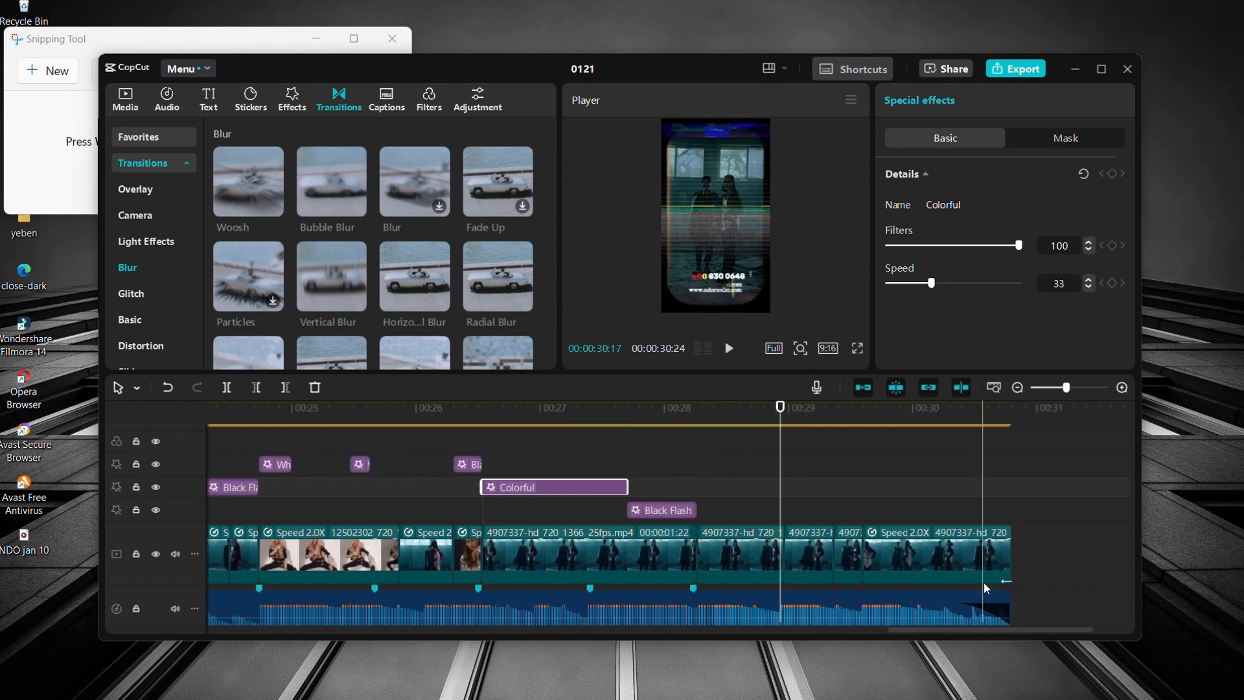
{"action": "scroll", "coordinate": [983, 581], "scroll_direction": "up", "scroll_amount": 3}
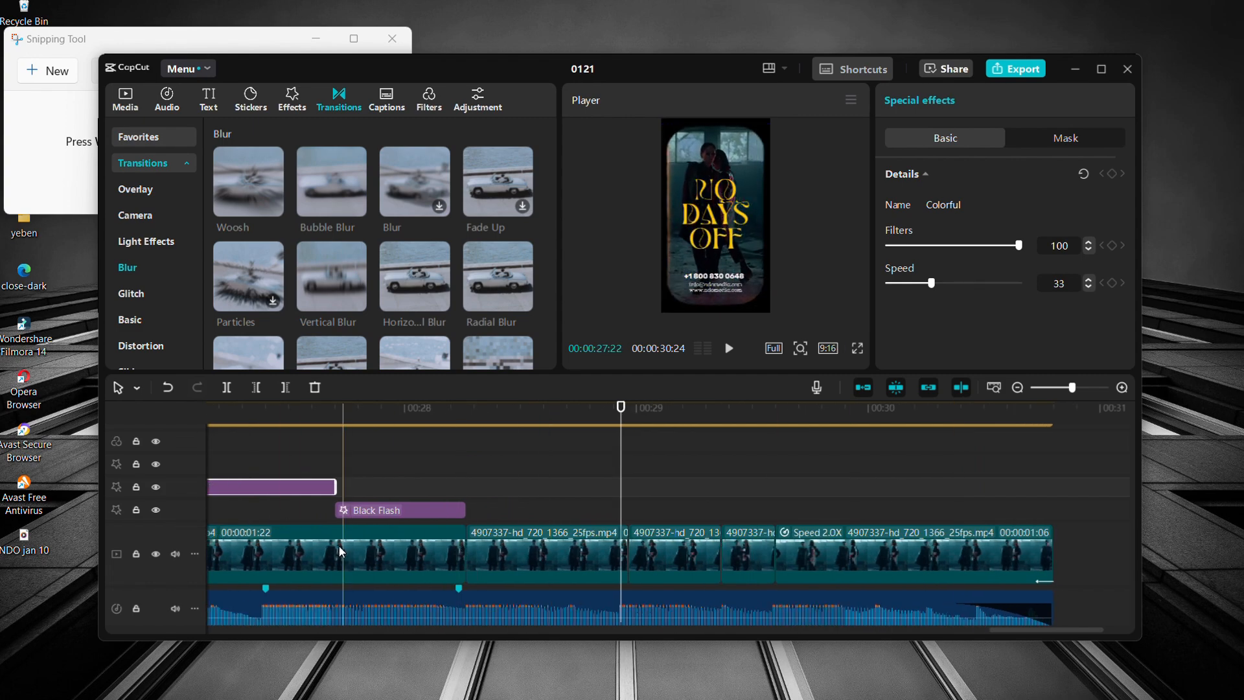
{"action": "scroll", "coordinate": [338, 548], "scroll_direction": "left", "scroll_amount": 3}
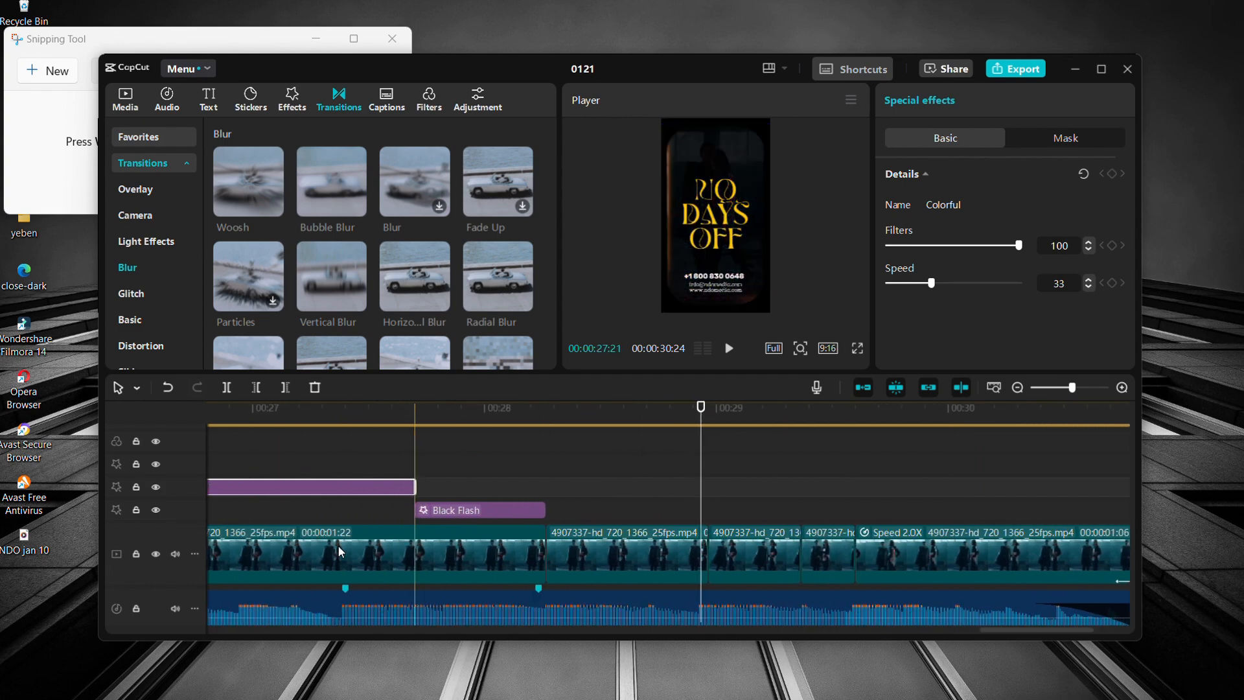
{"action": "left_click", "coordinate": [430, 533]}
{"action": "left_click", "coordinate": [605, 557]}
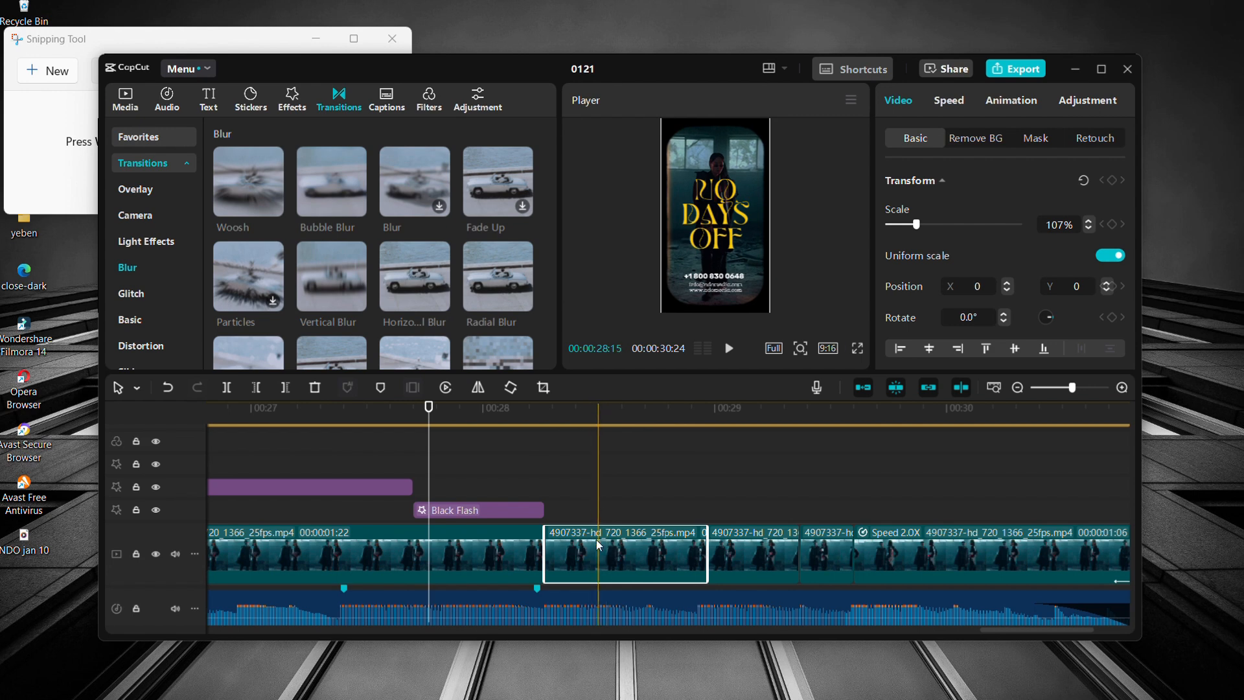
{"action": "scroll", "coordinate": [518, 555], "scroll_direction": "right", "scroll_amount": 5}
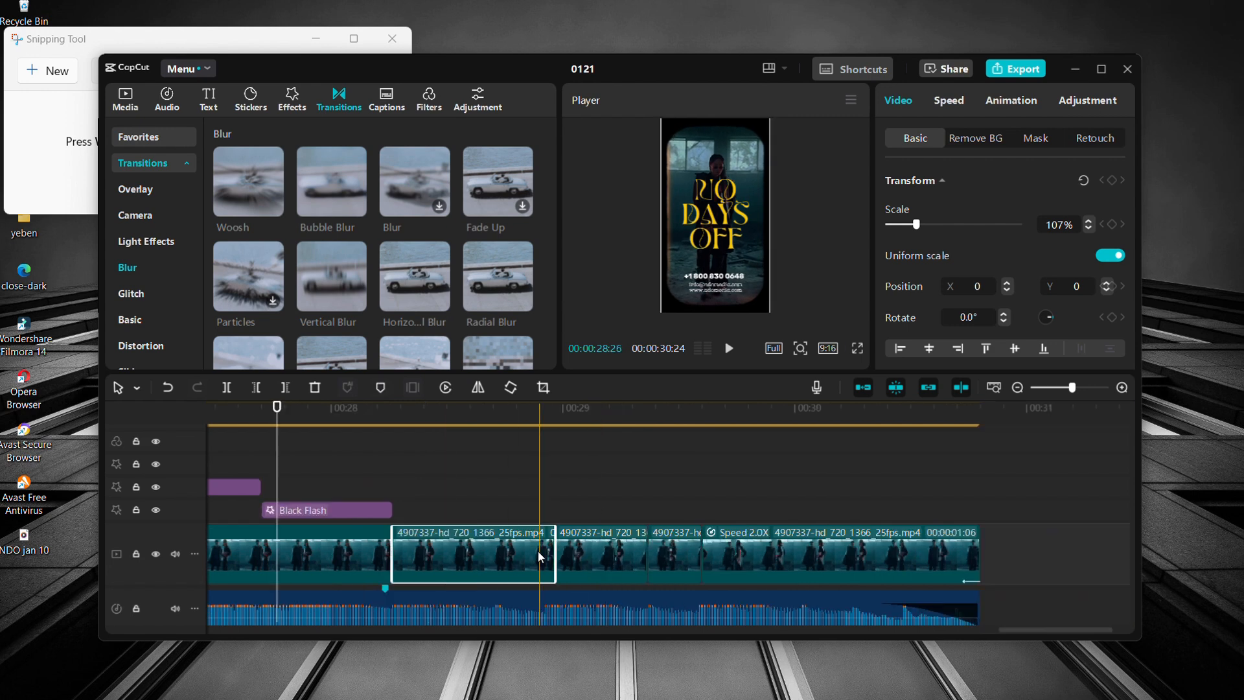
{"action": "left_click", "coordinate": [622, 547]}
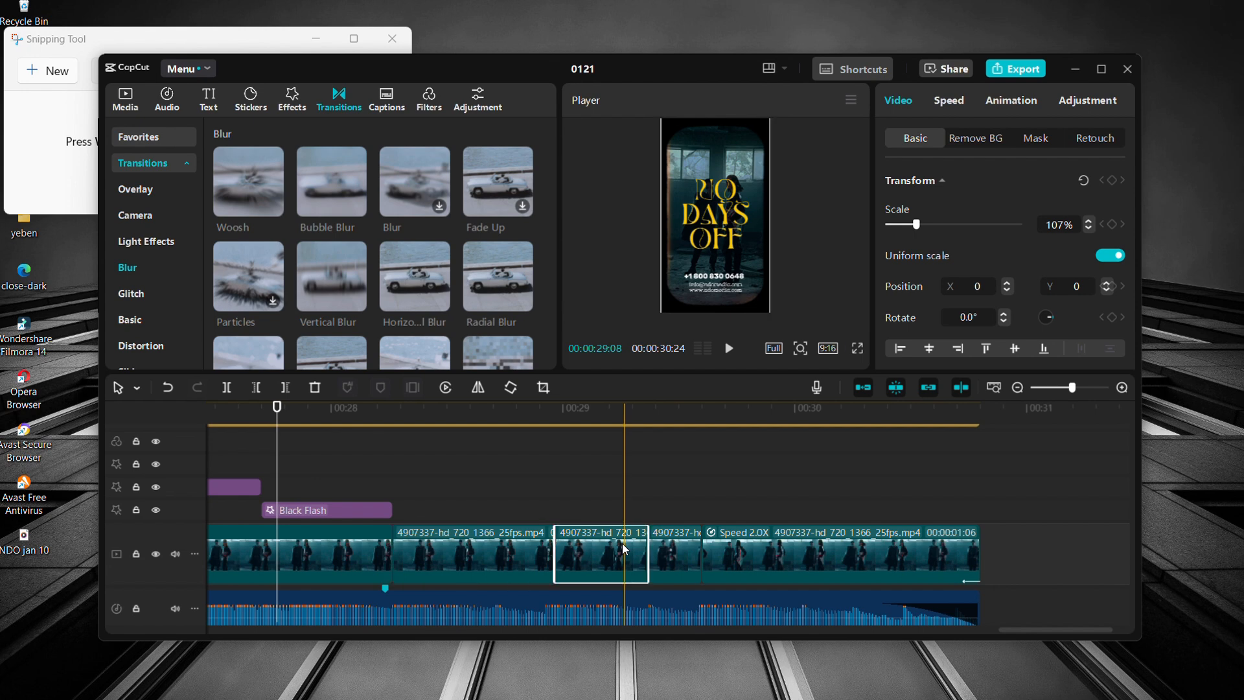
{"action": "left_click", "coordinate": [672, 554]}
{"action": "left_click", "coordinate": [740, 557]}
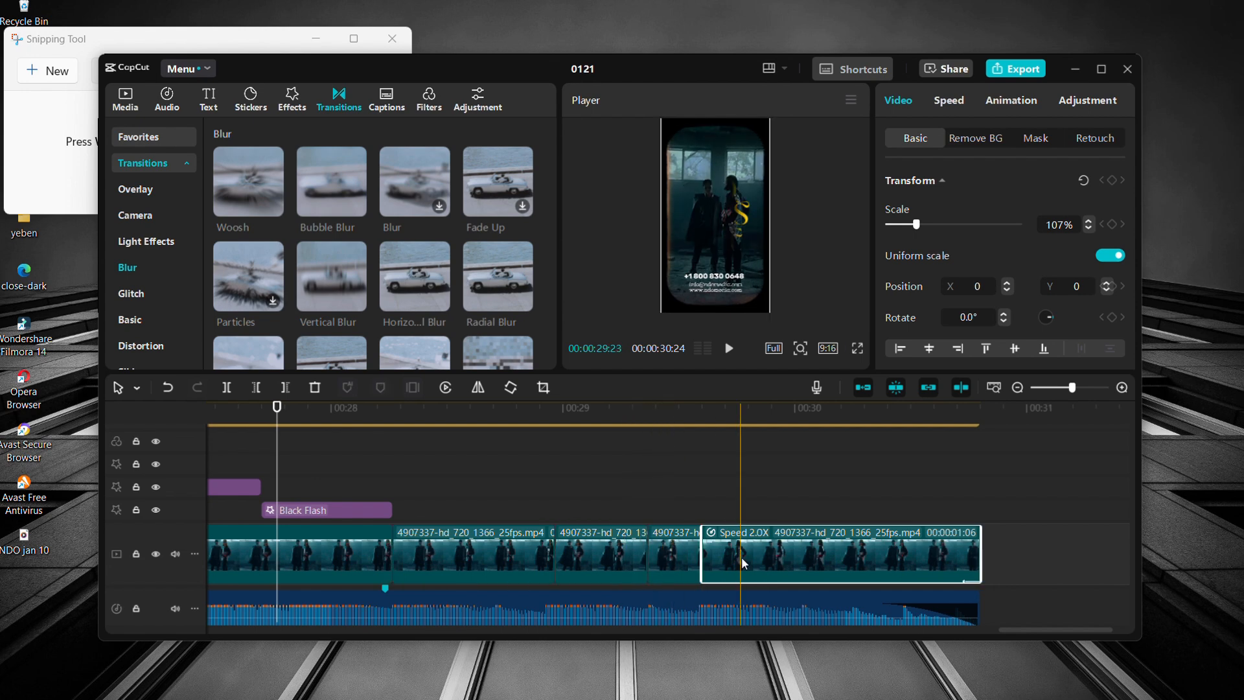
- Replay the closing 4907337 cuts several times, starting around the Black Flash effect and running towards the edit's end
{"action": "scroll", "coordinate": [584, 629], "scroll_direction": "down", "scroll_amount": 5}
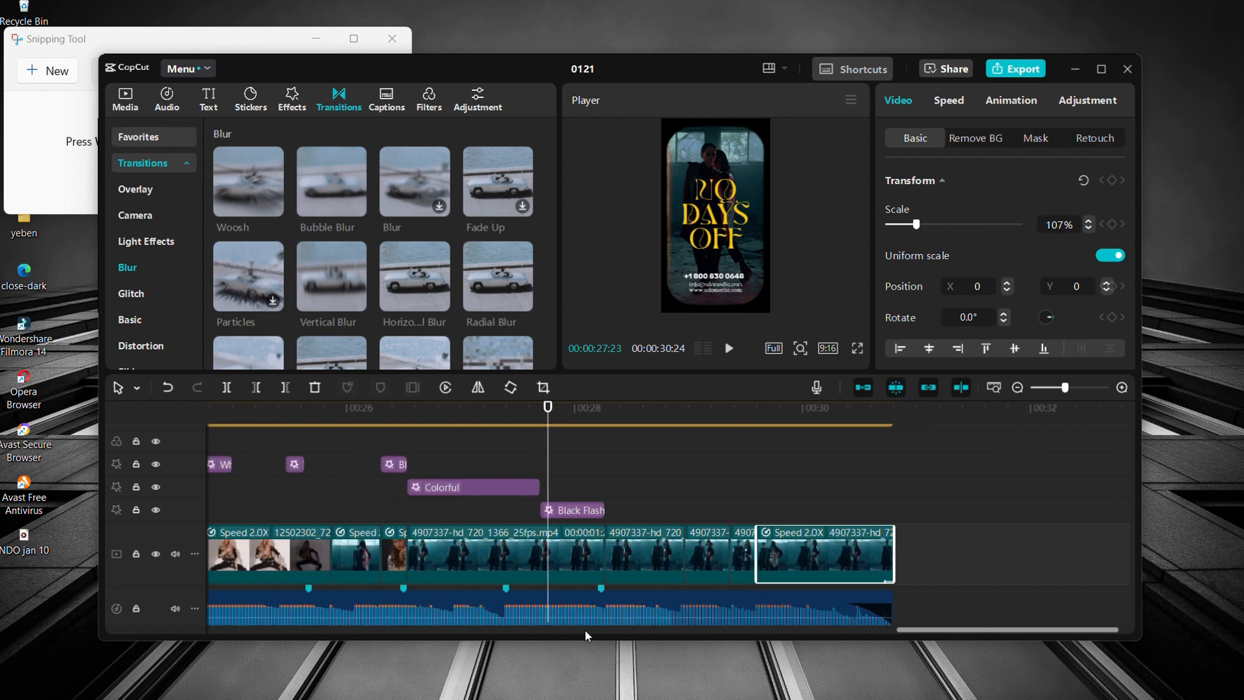
{"action": "left_click", "coordinate": [580, 417]}
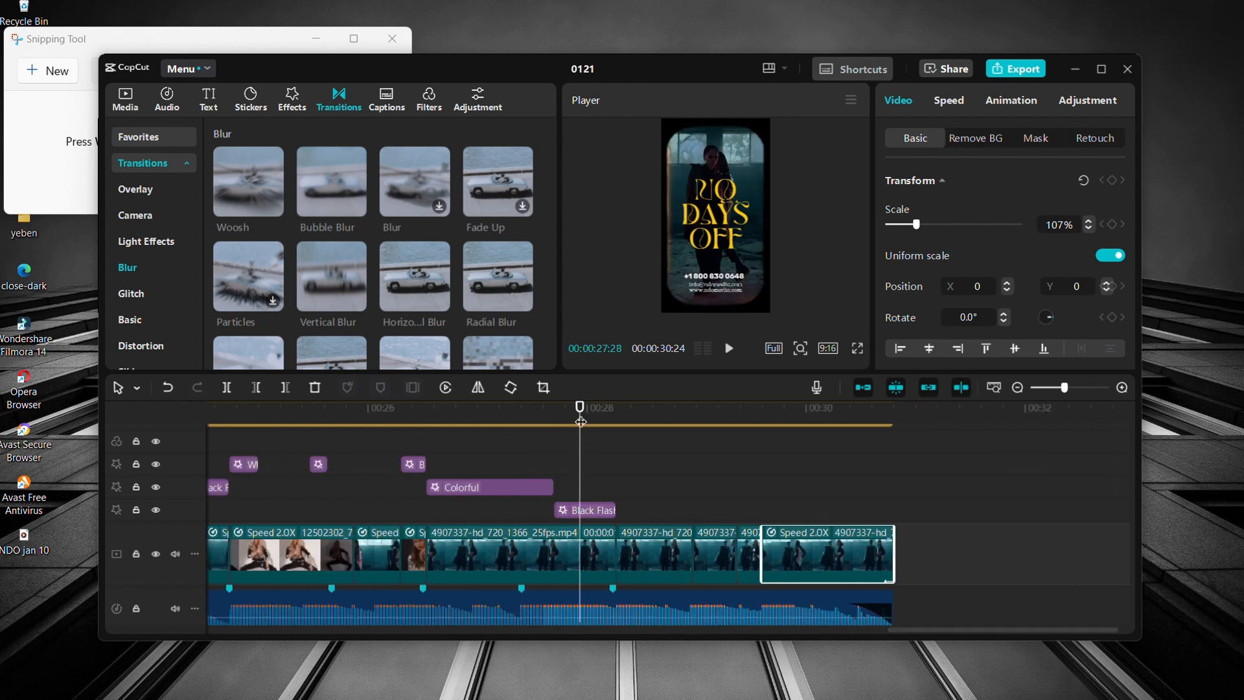
{"action": "key", "text": "space"}
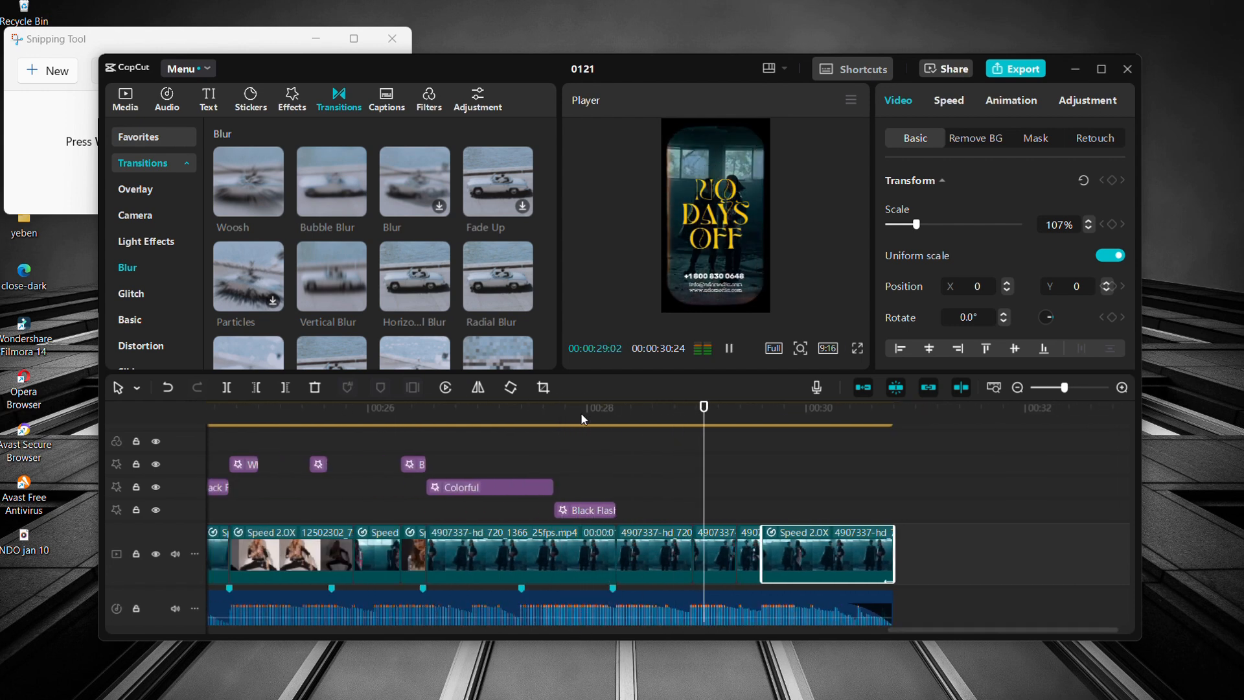
{"action": "left_click", "coordinate": [615, 408]}
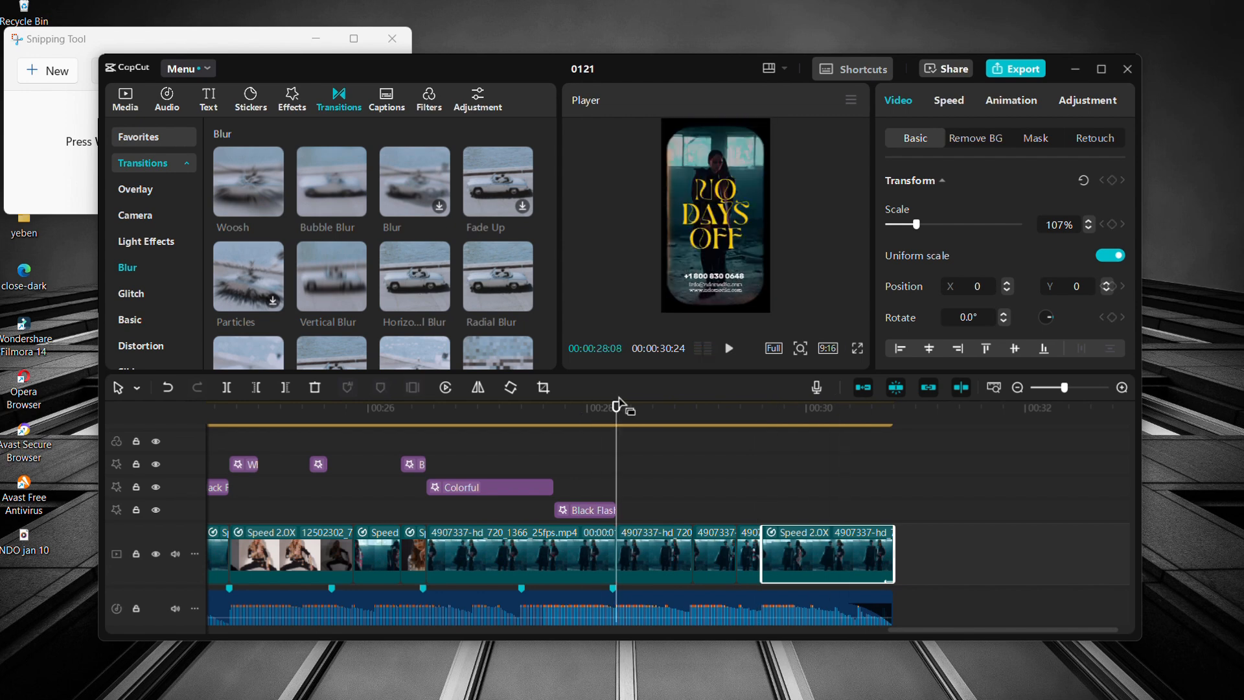
{"action": "key", "text": "space"}
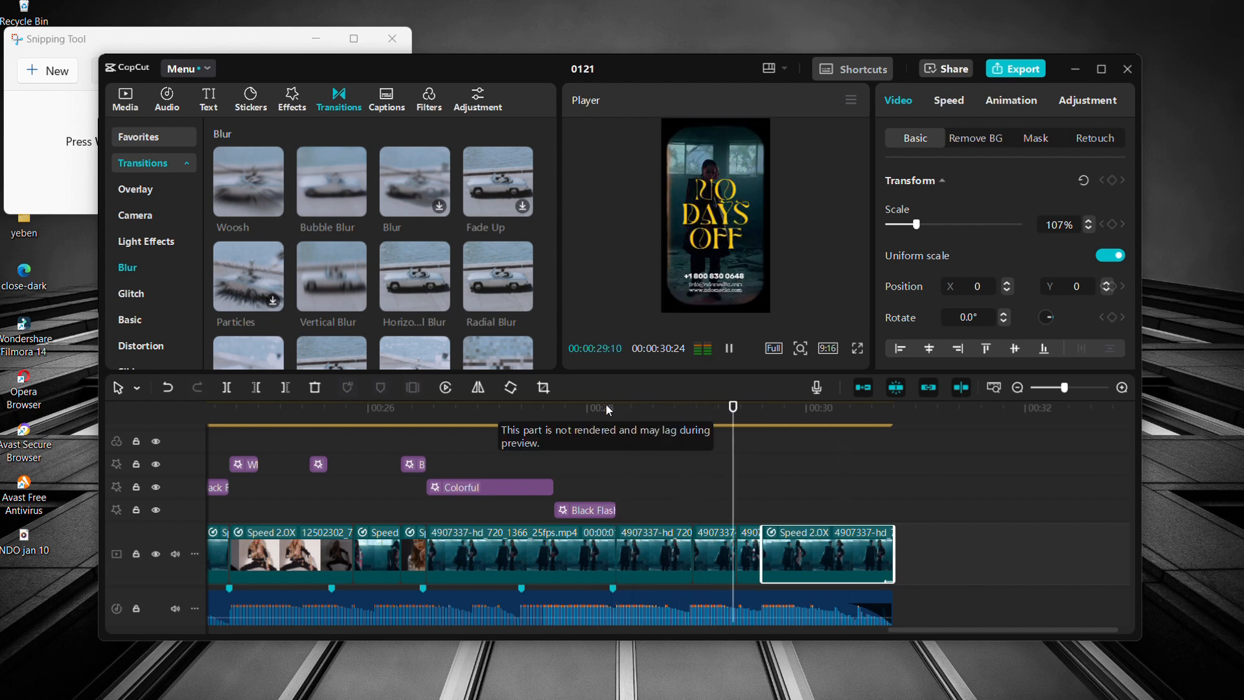
{"action": "key", "text": "space"}
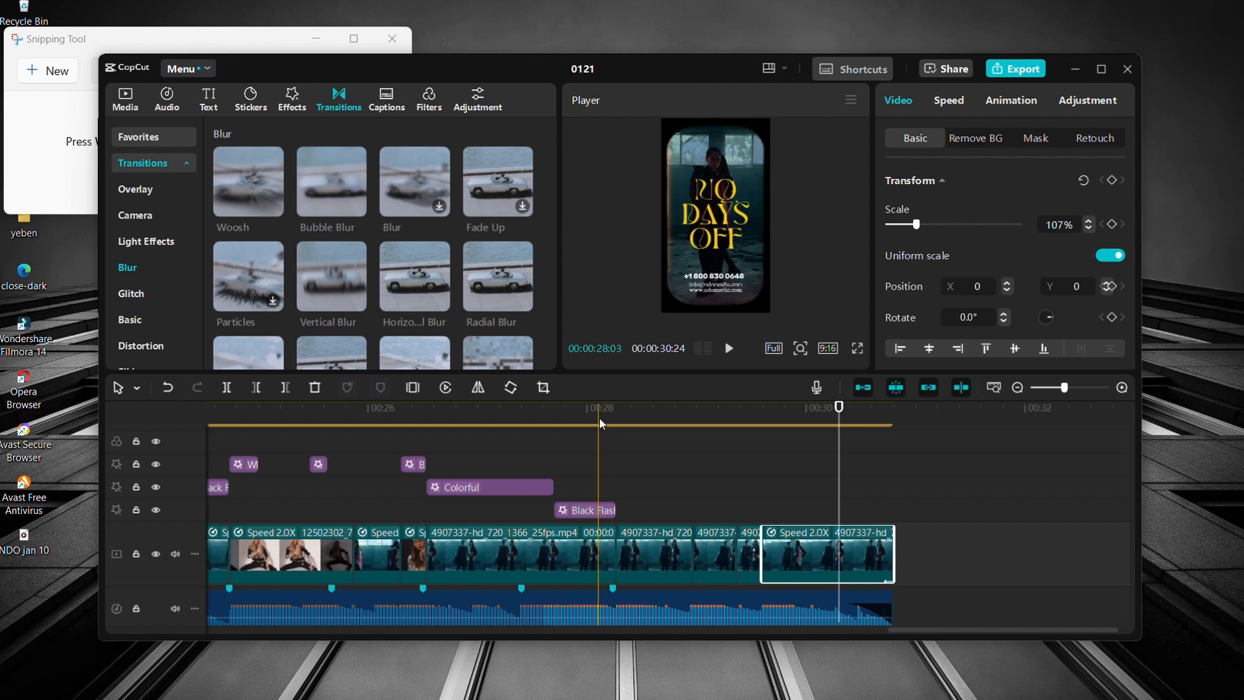
{"action": "left_click", "coordinate": [592, 415]}
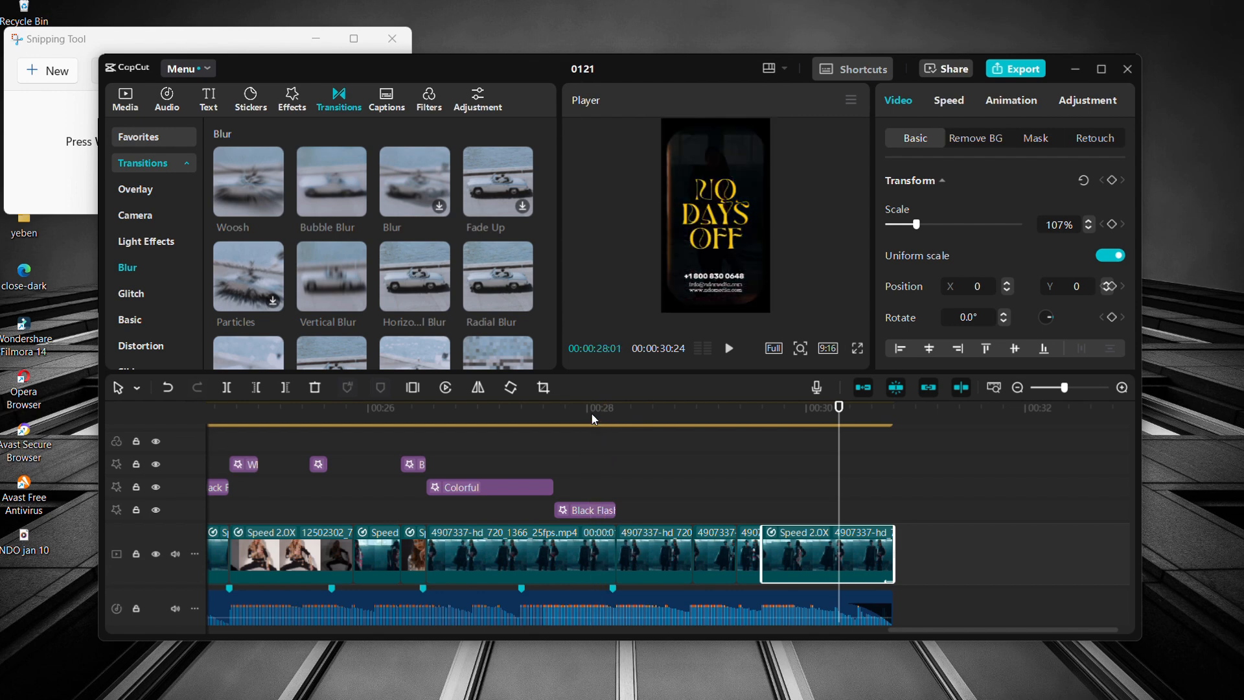
{"action": "key", "text": "space"}
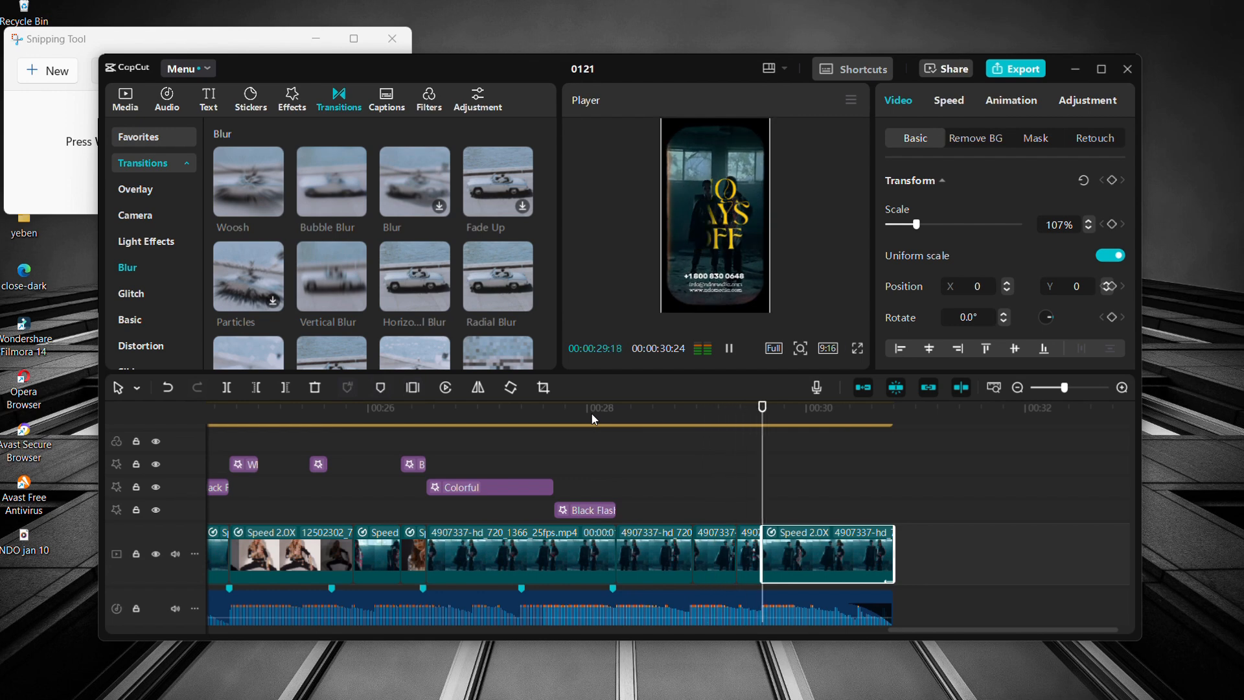
{"action": "key", "text": "space"}
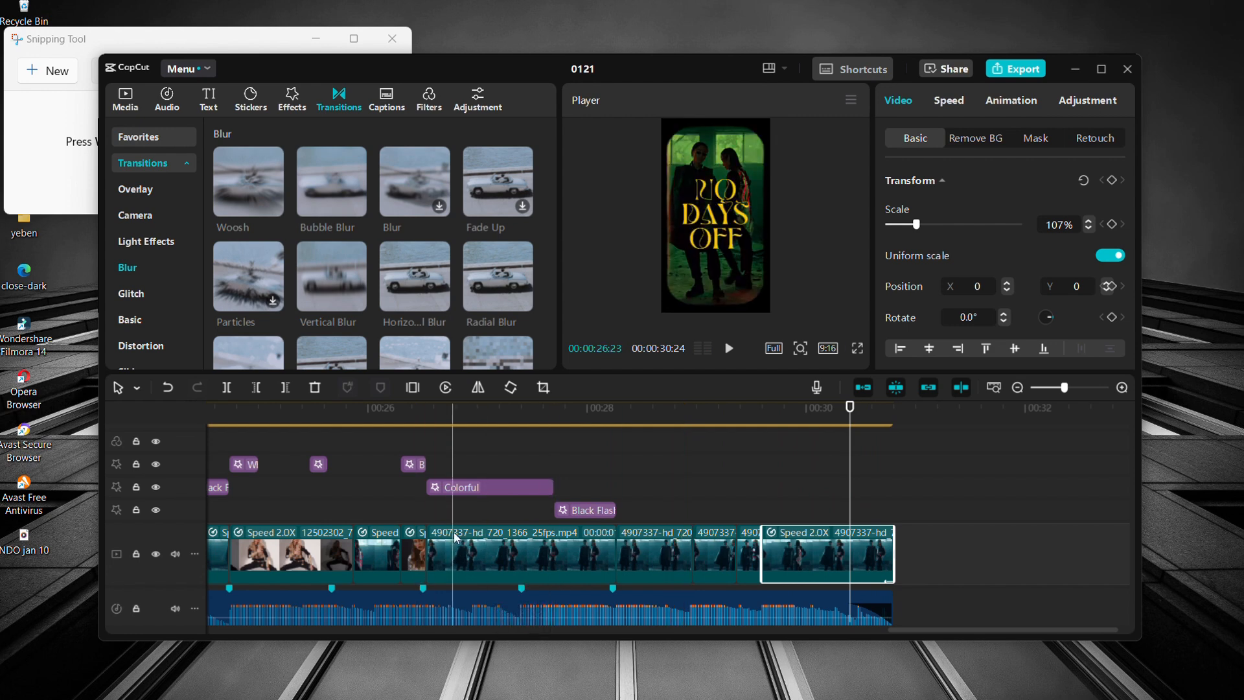
- Select the five closing 4907337 clips together with the Black Flash effect
{"action": "left_click", "coordinate": [614, 561]}
{"action": "left_click_drag", "start_coordinate": [618, 562], "coordinate": [868, 547]}
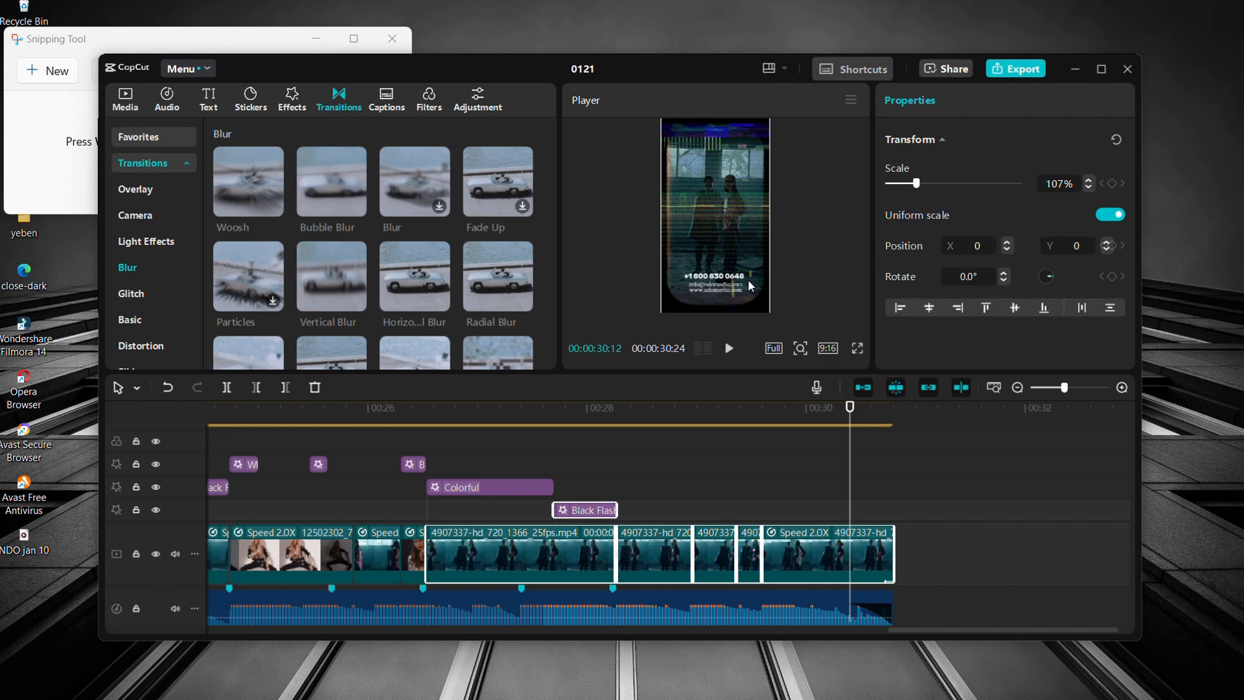
{"action": "scroll", "coordinate": [398, 414], "scroll_direction": "down", "scroll_amount": 3}
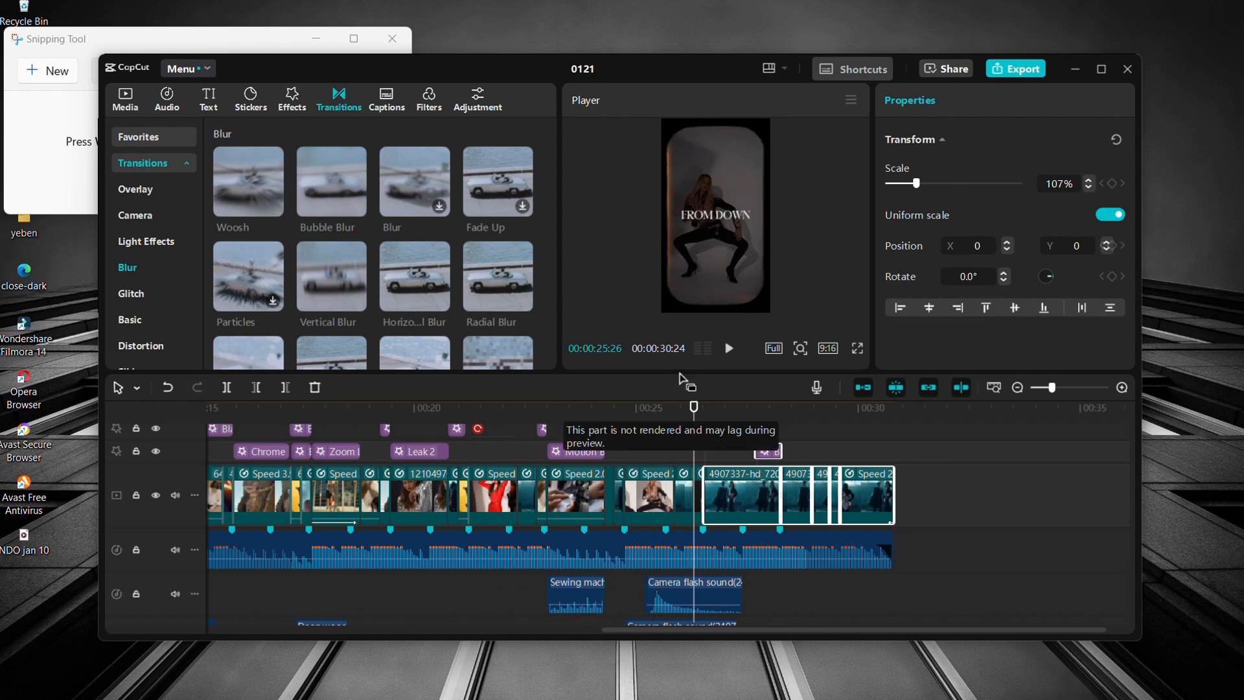
- Select the TILL dusk title from the preview, followed by the NO title beside it in the timeline
{"action": "left_click", "coordinate": [716, 217]}
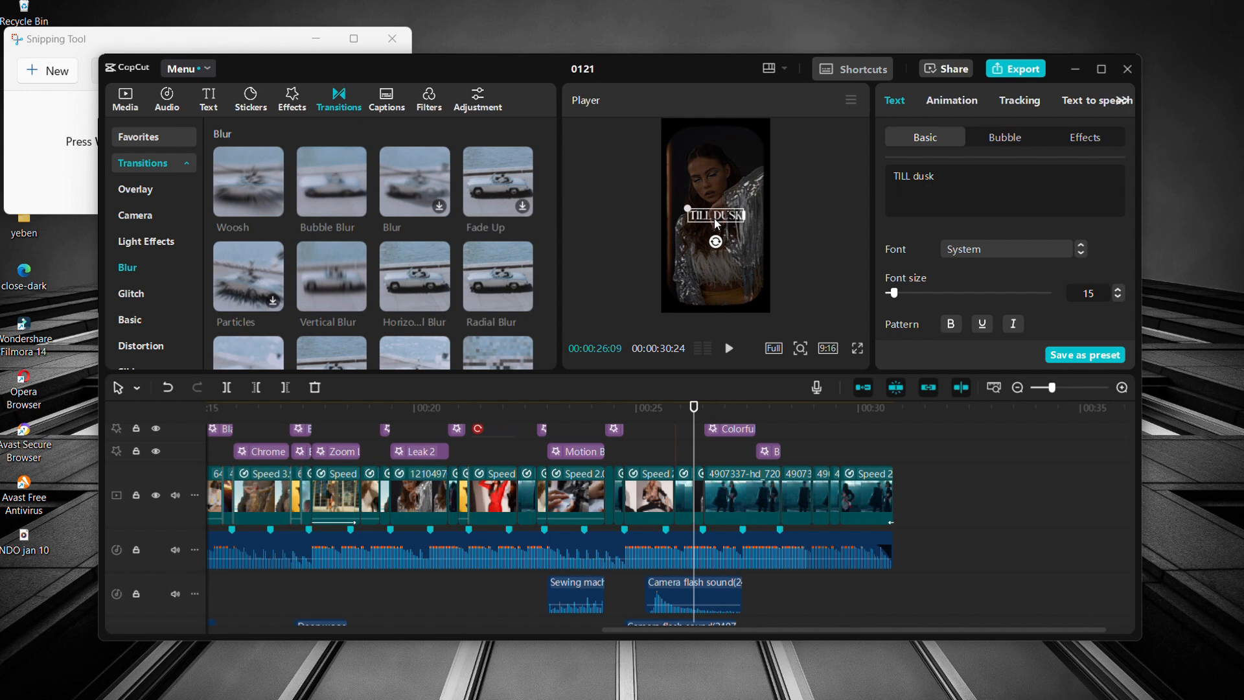
{"action": "scroll", "coordinate": [790, 510], "scroll_direction": "up", "scroll_amount": 2}
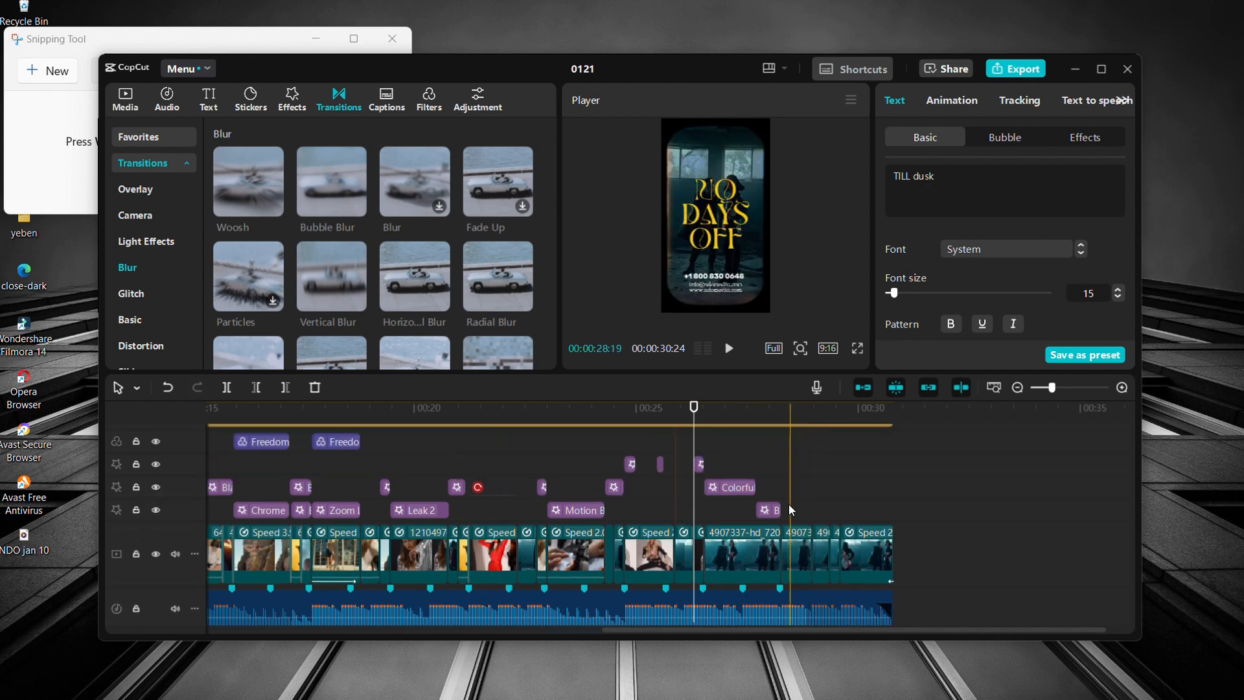
{"action": "scroll", "coordinate": [790, 510], "scroll_direction": "up", "scroll_amount": 4}
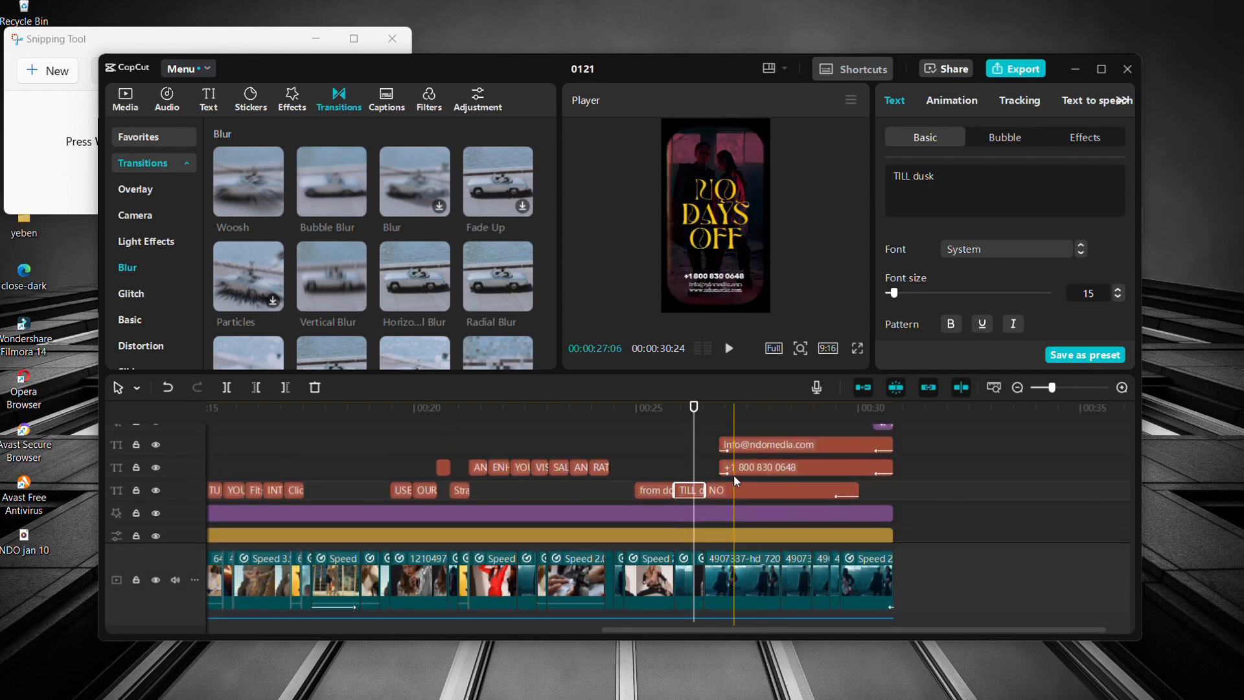
{"action": "left_click", "coordinate": [729, 490]}
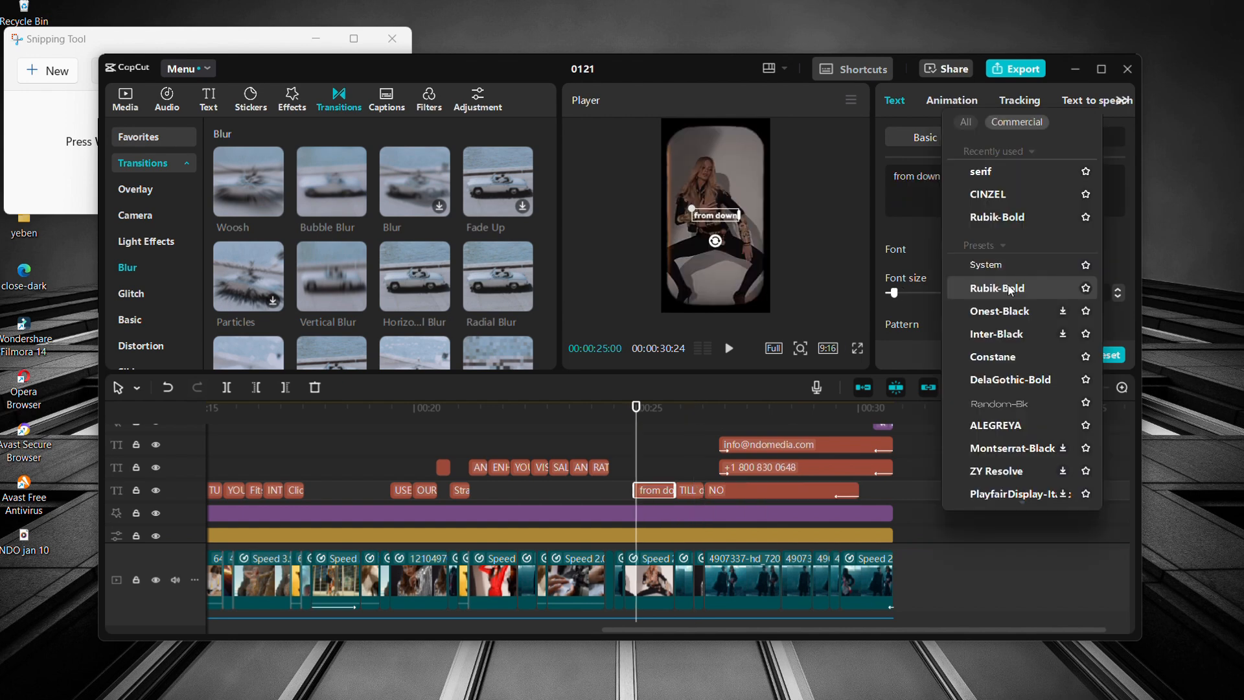
- Set the font of the from down title to CINZEL and check the title in the full-screen preview
{"action": "scroll", "coordinate": [1010, 290], "scroll_direction": "down", "scroll_amount": 10}
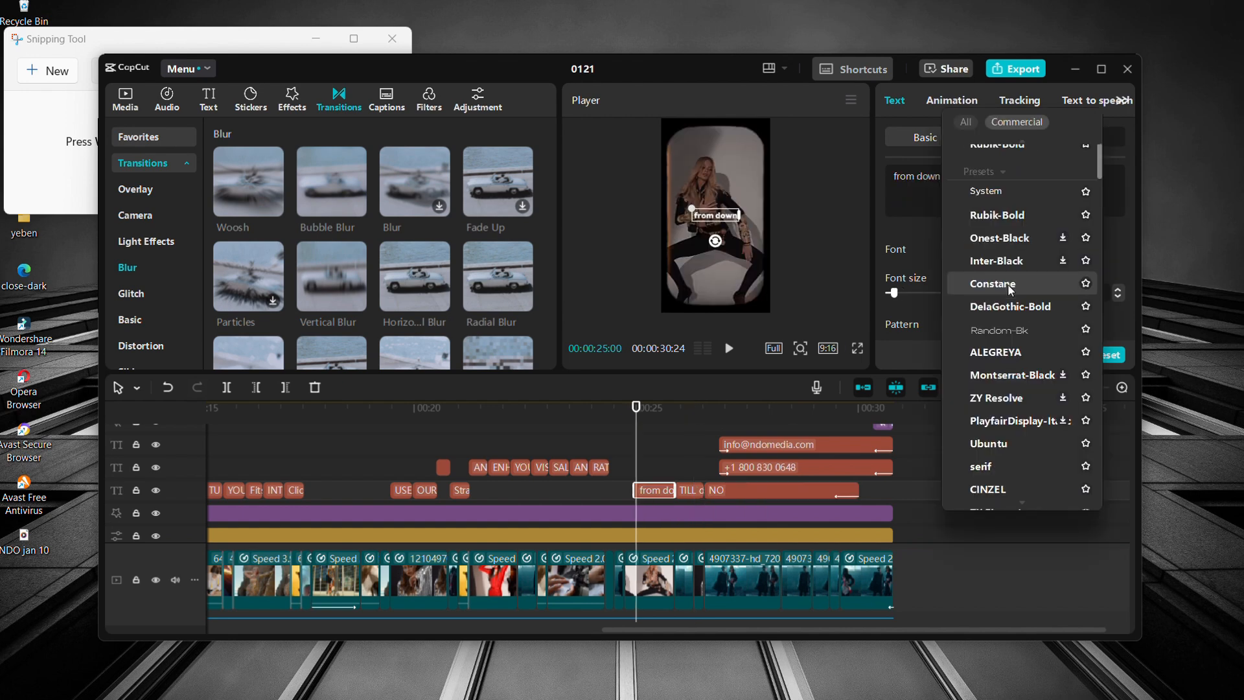
{"action": "scroll", "coordinate": [1010, 290], "scroll_direction": "up", "scroll_amount": 10}
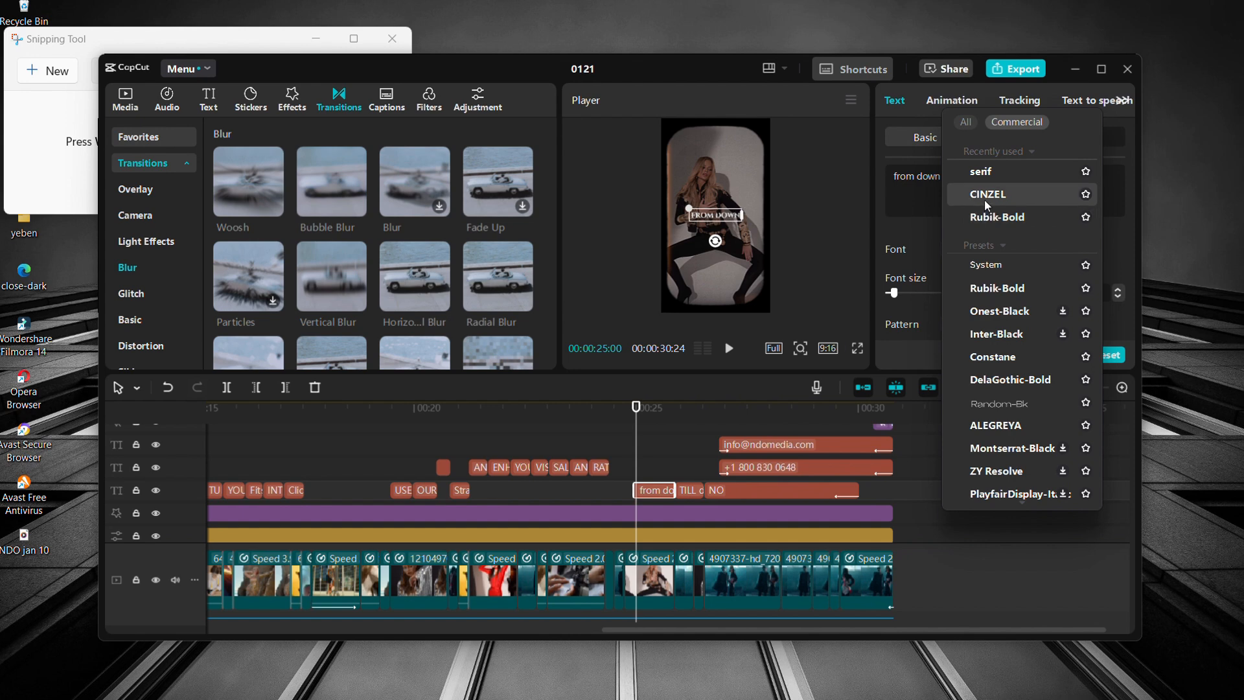
{"action": "left_click", "coordinate": [985, 201]}
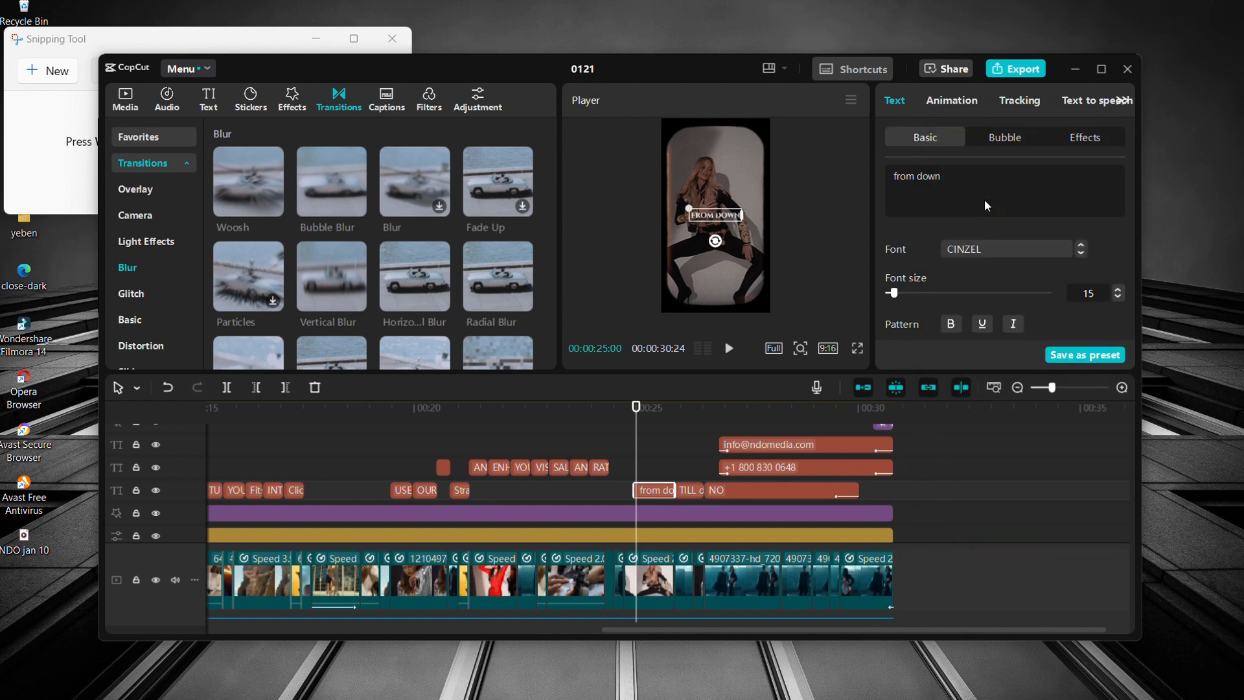
{"action": "scroll", "coordinate": [634, 472], "scroll_direction": "up", "scroll_amount": 3}
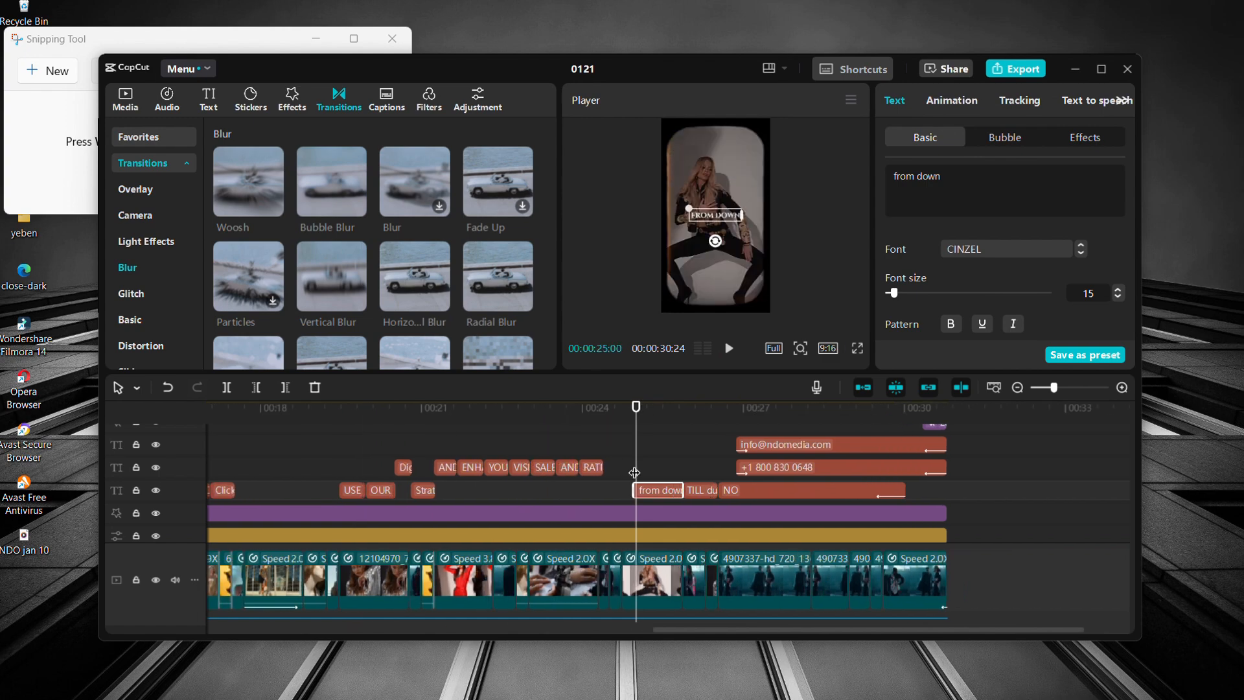
{"action": "left_click", "coordinate": [856, 348]}
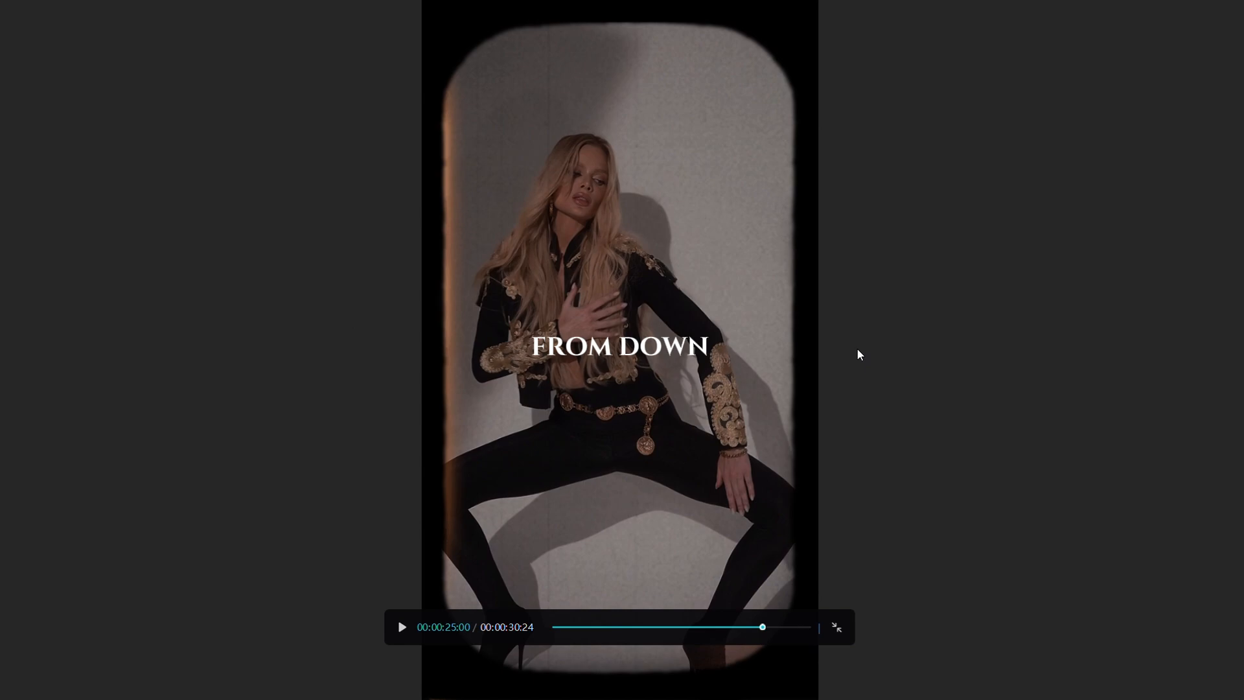
{"action": "key", "text": "Escape"}
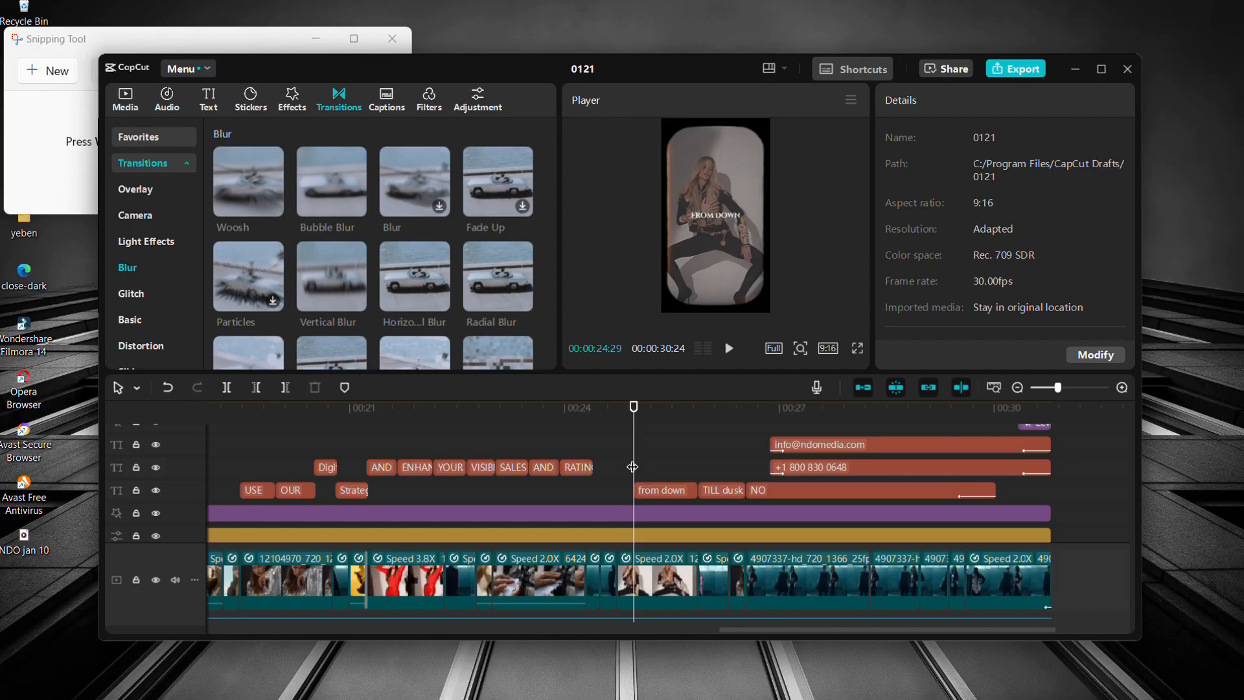
- Find and select the final 4907337 clip at the end of the edit
{"action": "scroll", "coordinate": [706, 483], "scroll_direction": "down", "scroll_amount": 5}
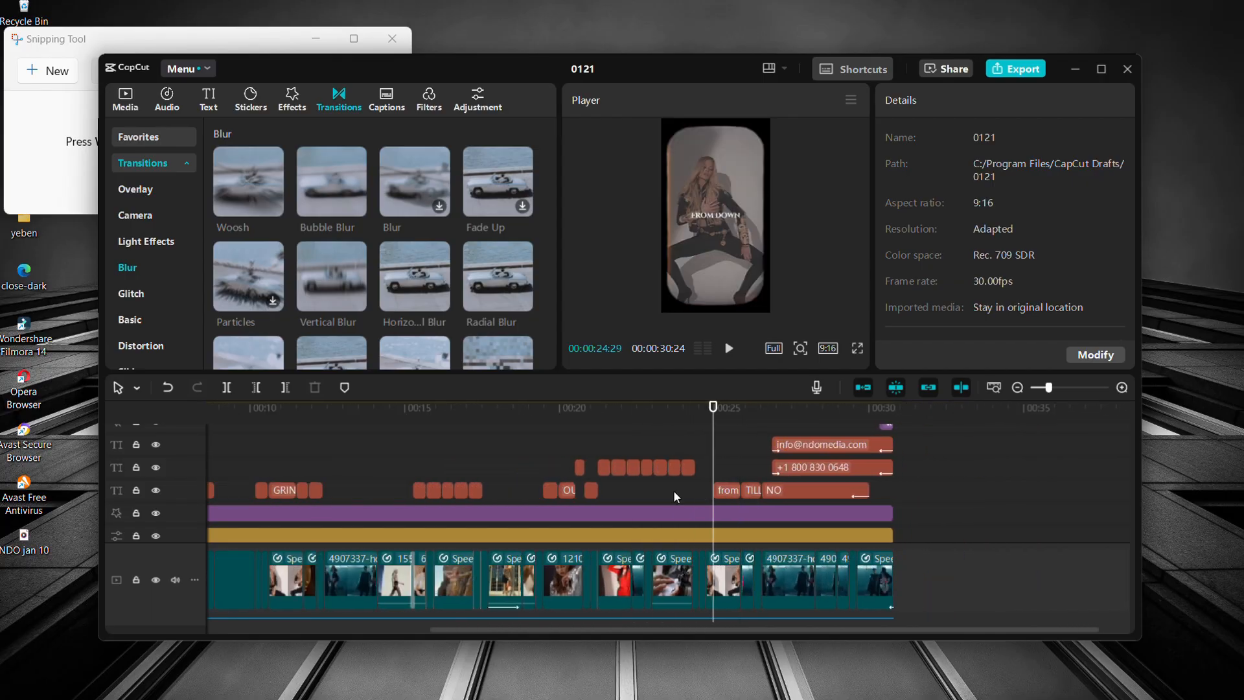
{"action": "scroll", "coordinate": [666, 494], "scroll_direction": "down", "scroll_amount": 2}
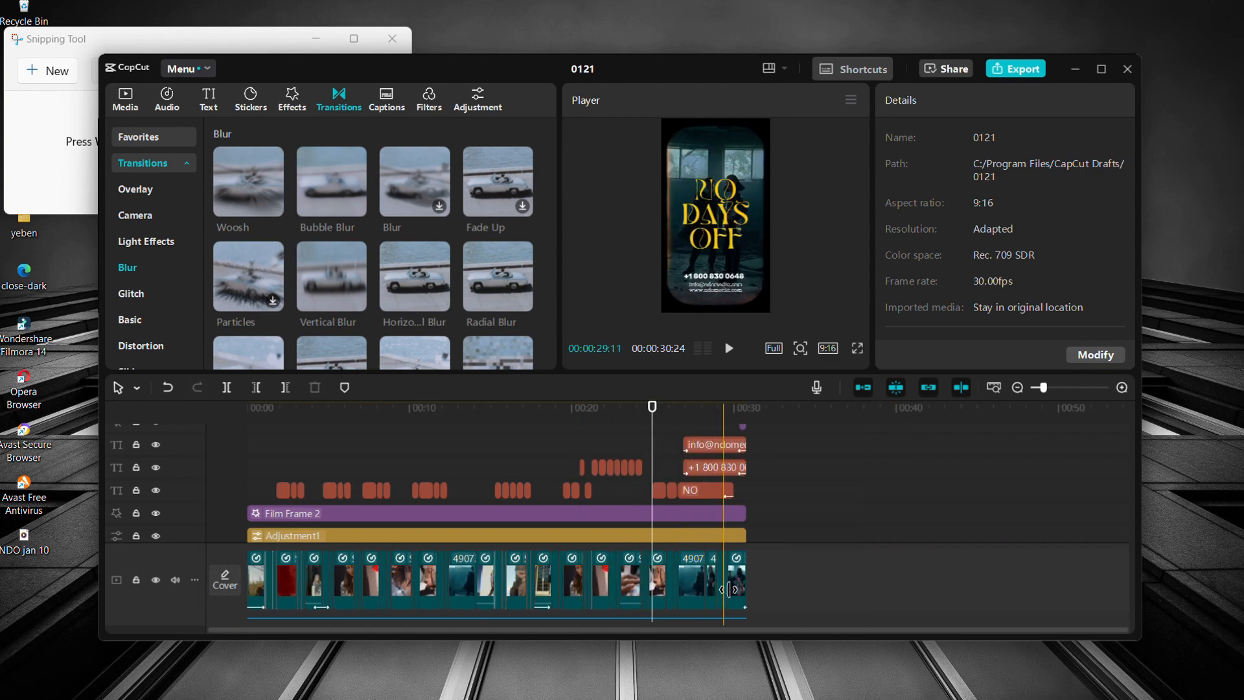
{"action": "scroll", "coordinate": [777, 593], "scroll_direction": "up", "scroll_amount": 1}
{"action": "scroll", "coordinate": [777, 593], "scroll_direction": "up", "scroll_amount": 4}
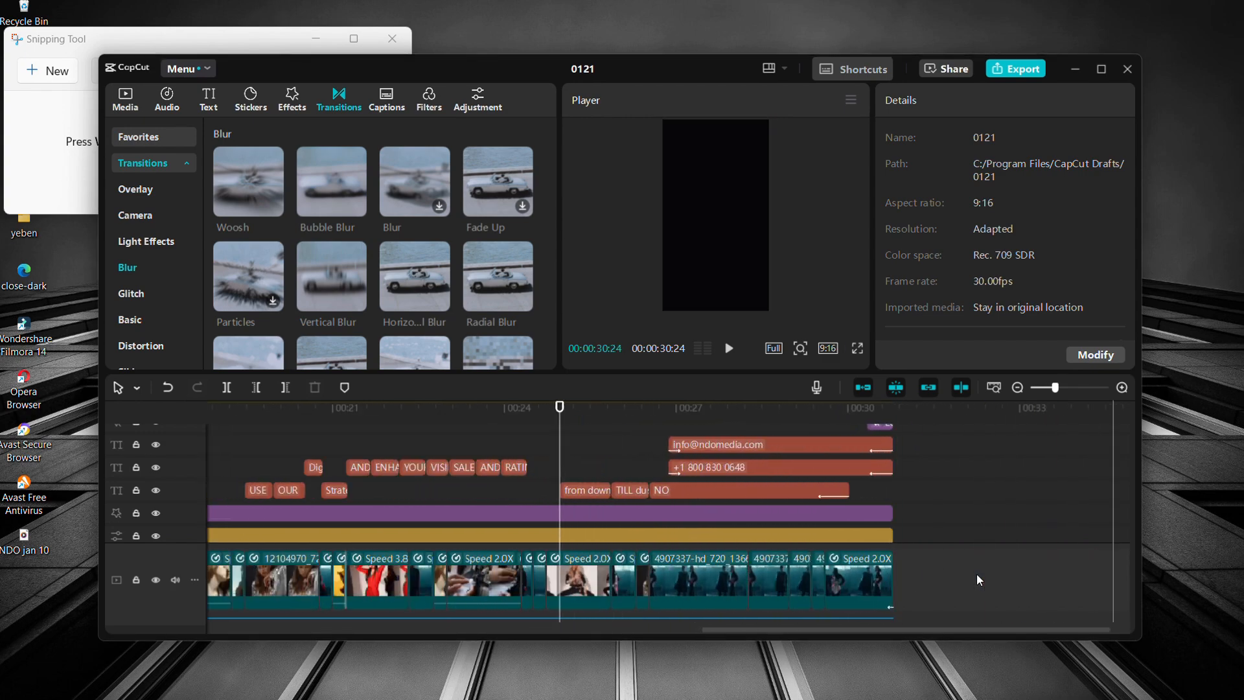
{"action": "left_click", "coordinate": [867, 582]}
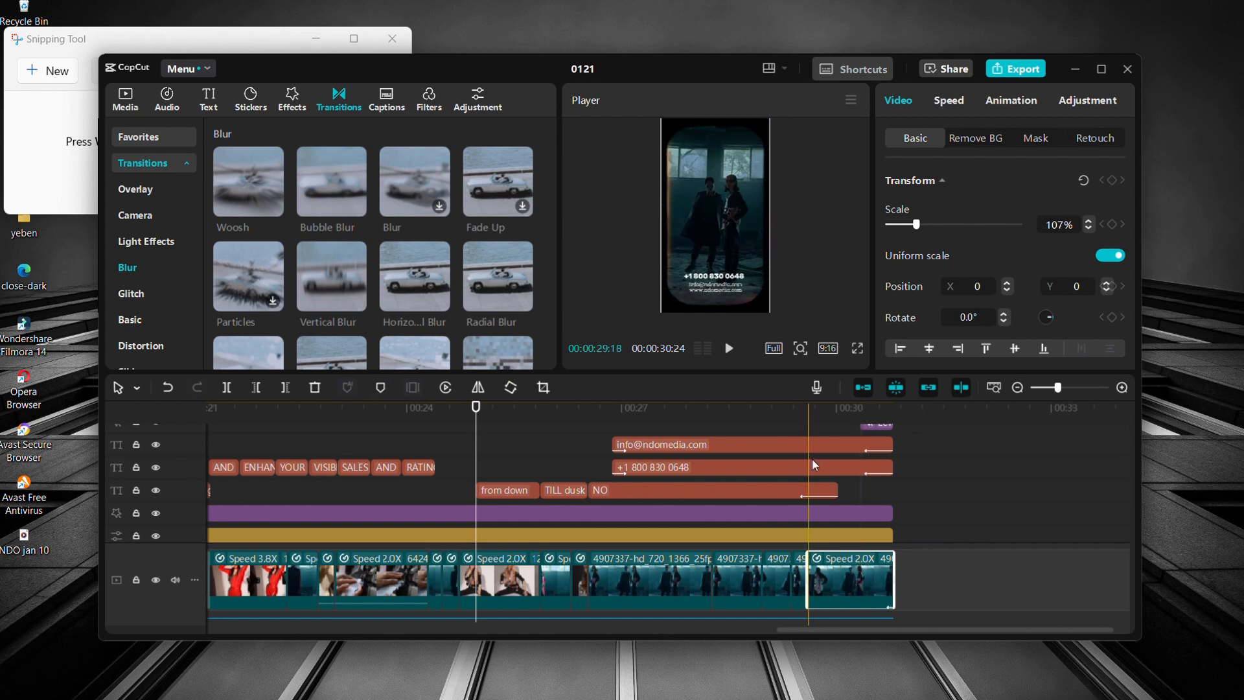
- Locate the Level Glitch 2 effect above the final clip and play from just before it to the edit's end
{"action": "scroll", "coordinate": [899, 542], "scroll_direction": "up", "scroll_amount": 2}
{"action": "scroll", "coordinate": [877, 476], "scroll_direction": "up", "scroll_amount": 2}
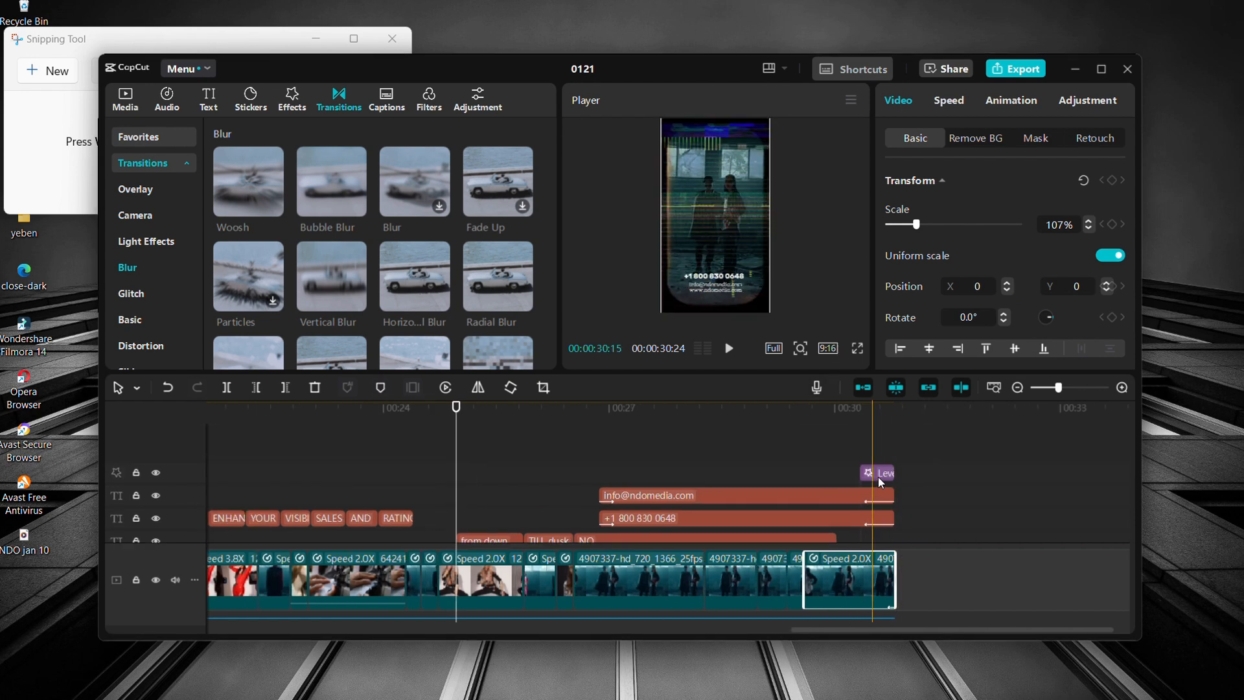
{"action": "scroll", "coordinate": [887, 475], "scroll_direction": "up", "scroll_amount": 3}
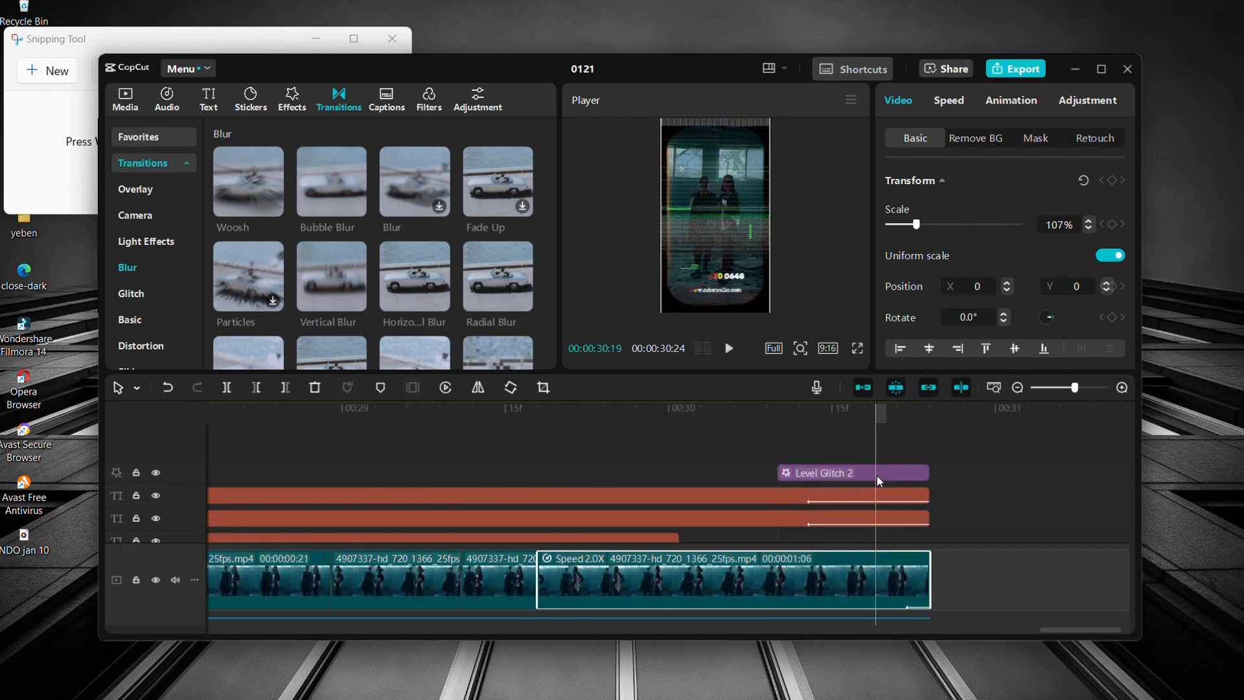
{"action": "left_click", "coordinate": [876, 475]}
{"action": "left_click", "coordinate": [741, 442]}
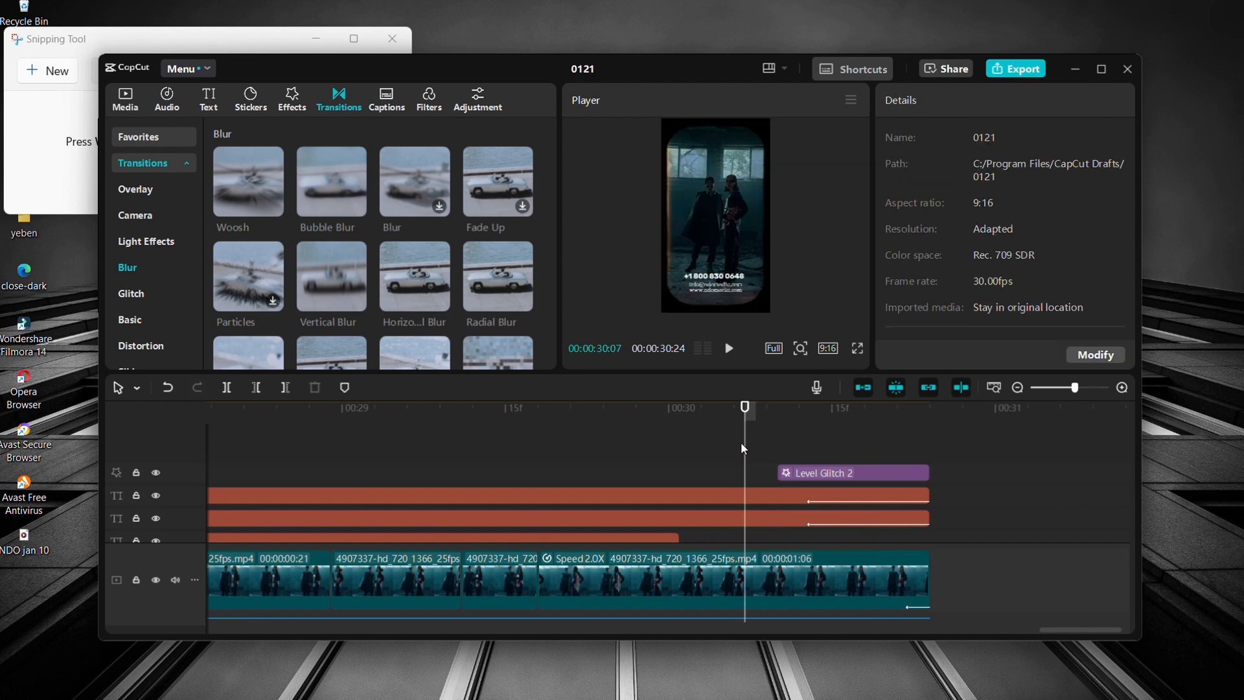
{"action": "key", "text": "space"}
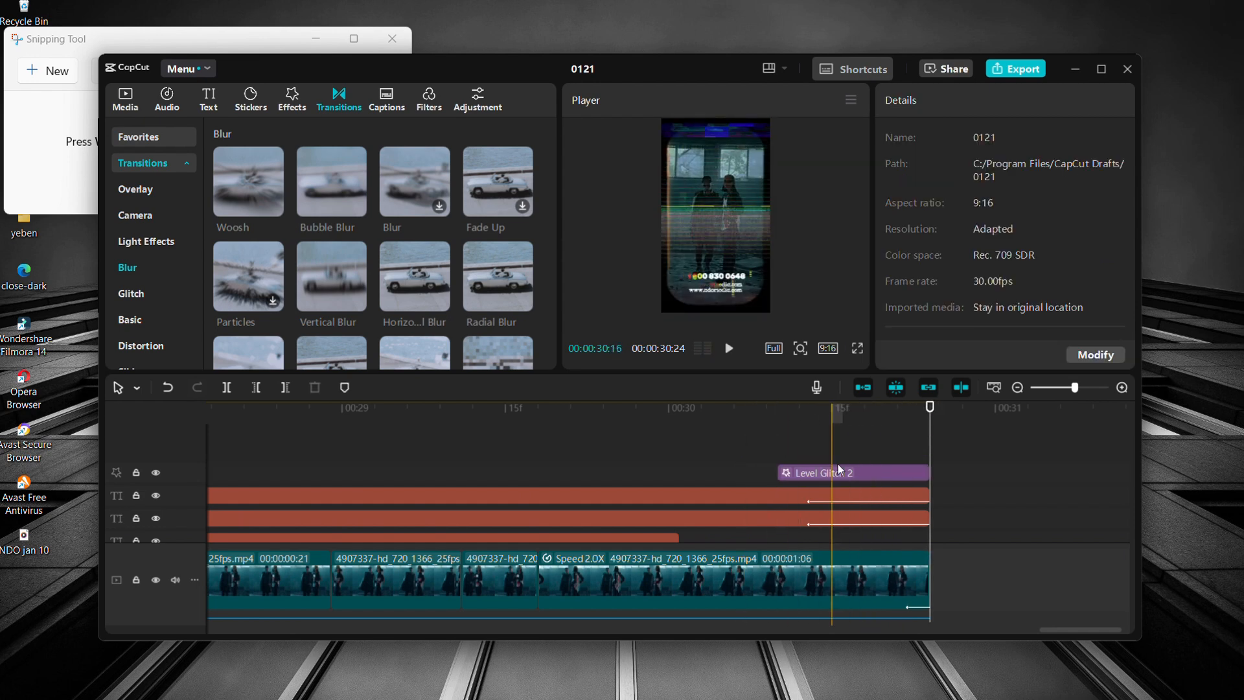
- Return to the start of the edit, inspect the first clip's In animation and duration, and place the playhead within that clip
{"action": "scroll", "coordinate": [813, 475], "scroll_direction": "down", "scroll_amount": 5}
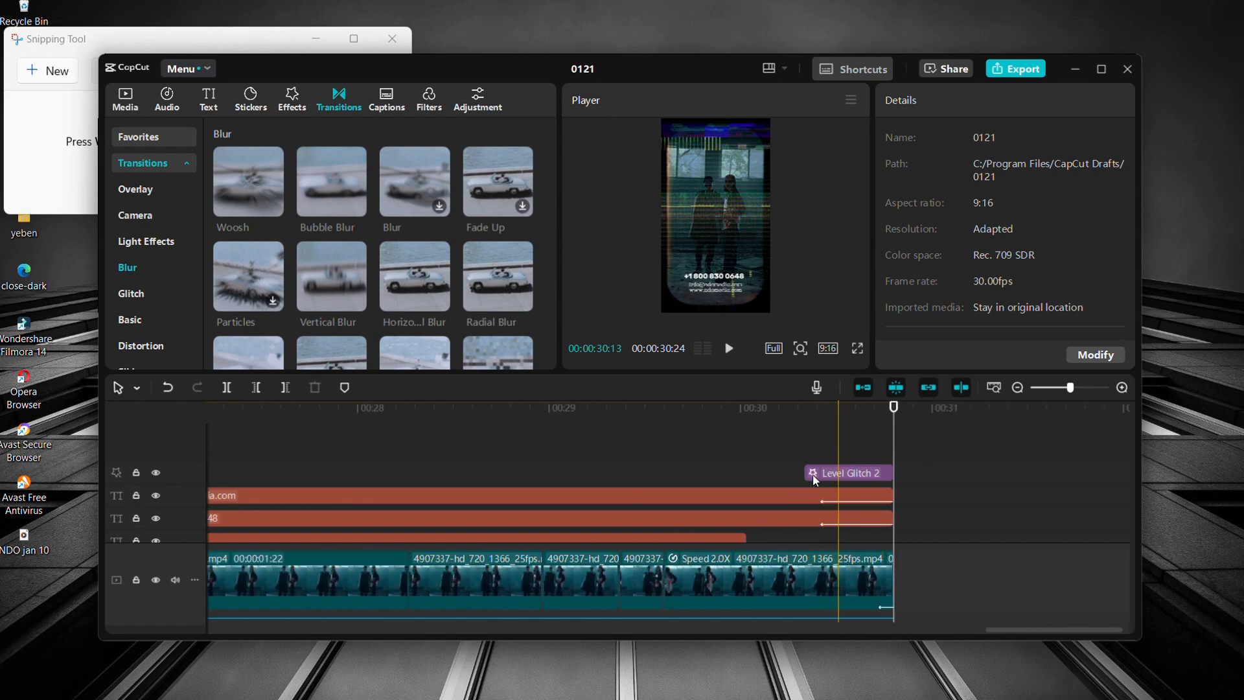
{"action": "scroll", "coordinate": [793, 503], "scroll_direction": "down", "scroll_amount": 3}
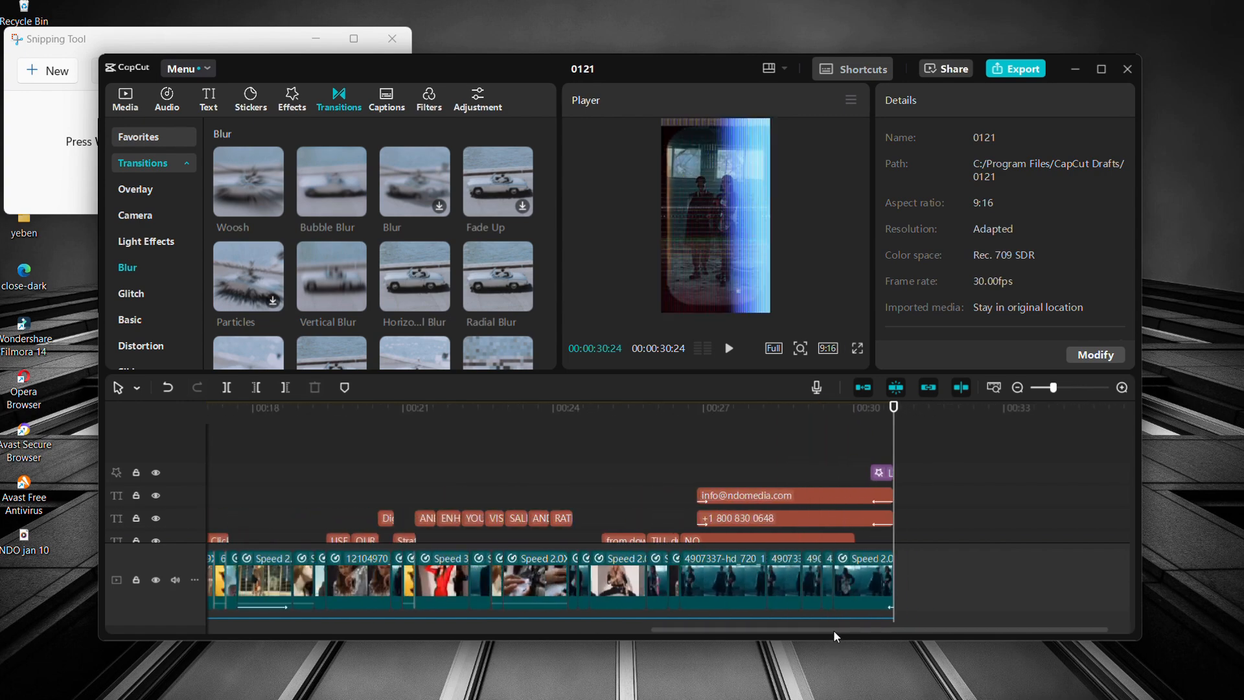
{"action": "left_click_drag", "start_coordinate": [834, 632], "coordinate": [52, 629]}
{"action": "scroll", "coordinate": [270, 565], "scroll_direction": "down", "scroll_amount": 5}
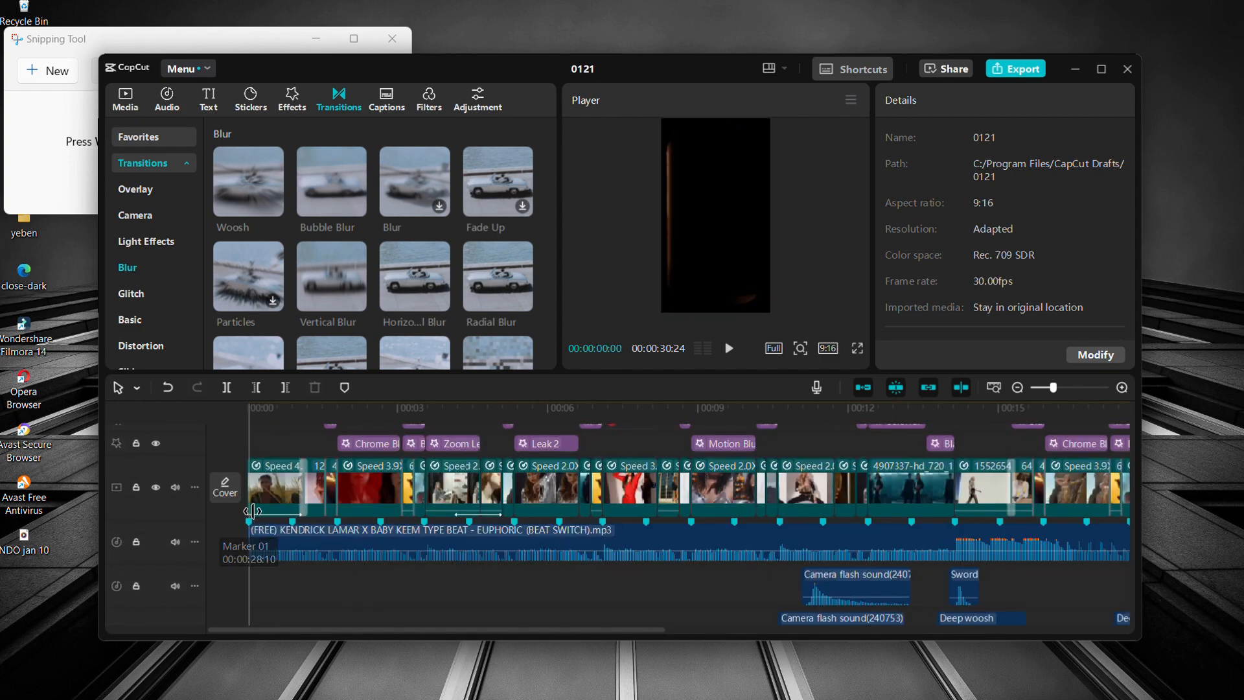
{"action": "scroll", "coordinate": [257, 506], "scroll_direction": "up", "scroll_amount": 2}
{"action": "left_click", "coordinate": [276, 487]}
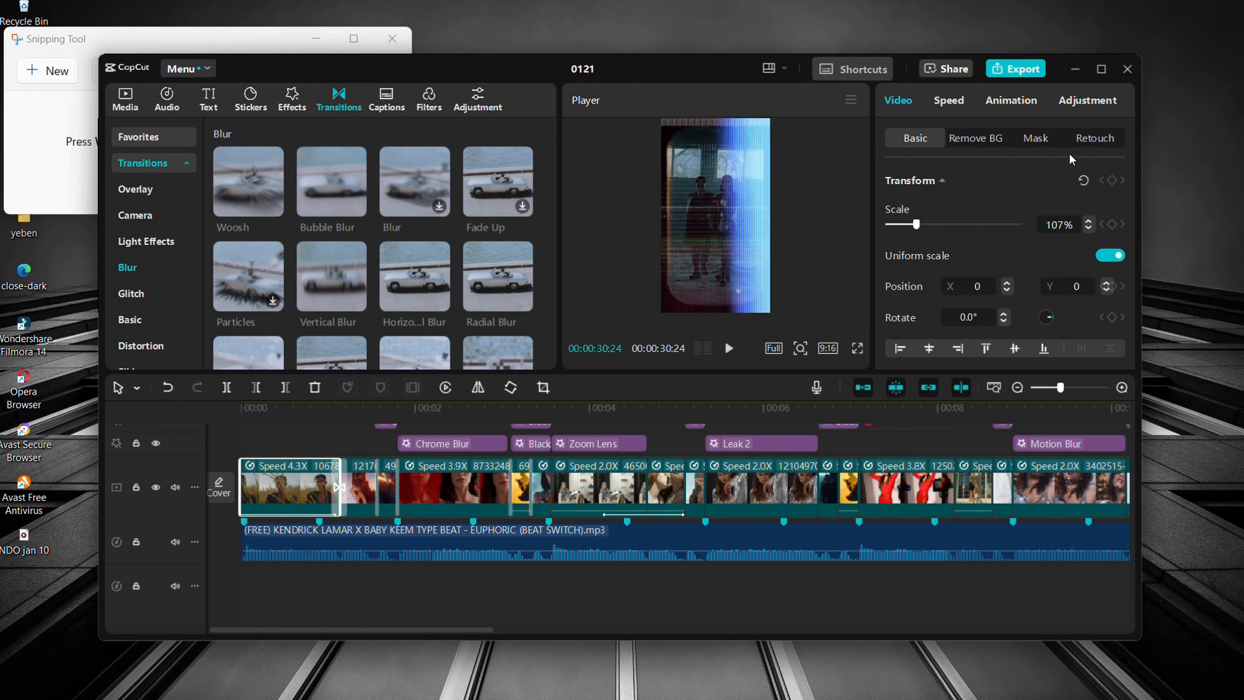
{"action": "left_click", "coordinate": [1010, 106]}
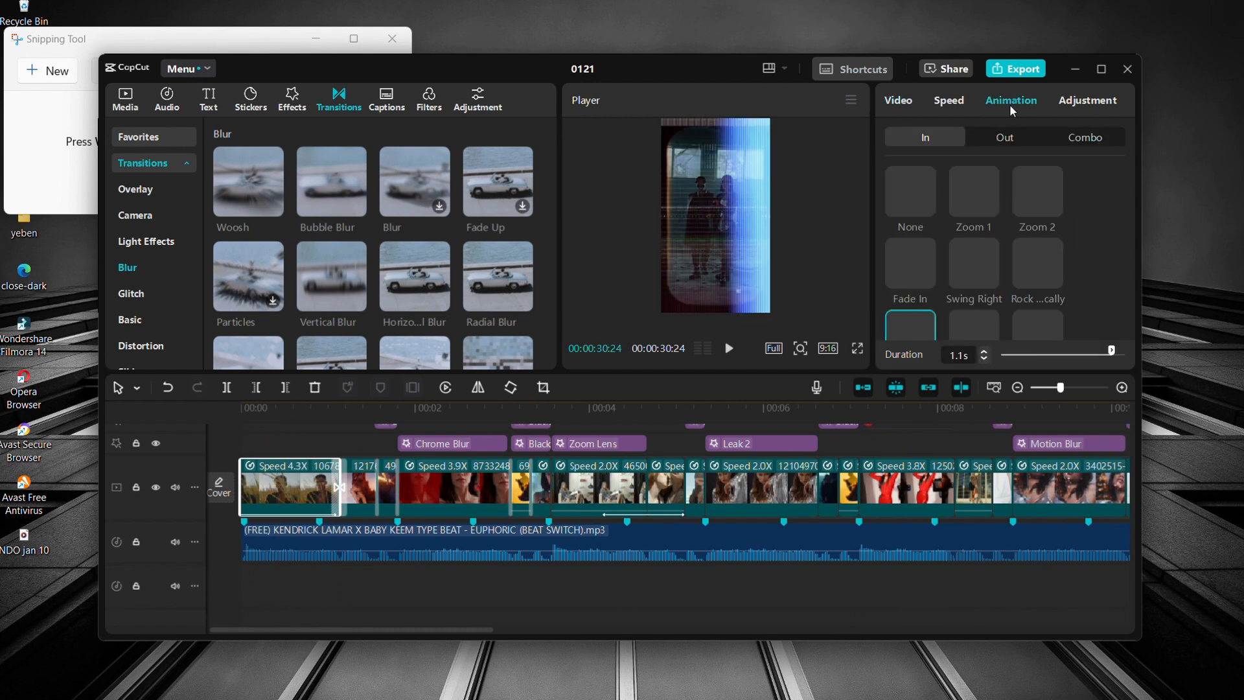
{"action": "scroll", "coordinate": [971, 215], "scroll_direction": "down", "scroll_amount": 1}
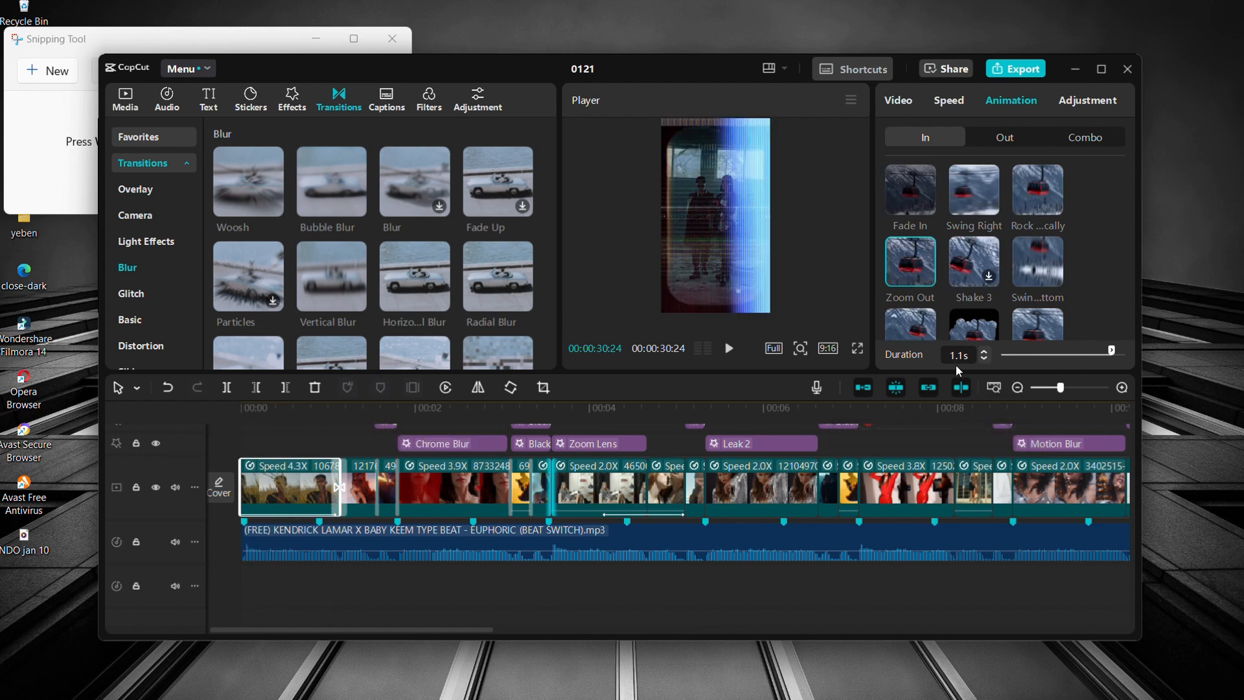
{"action": "left_click", "coordinate": [293, 423]}
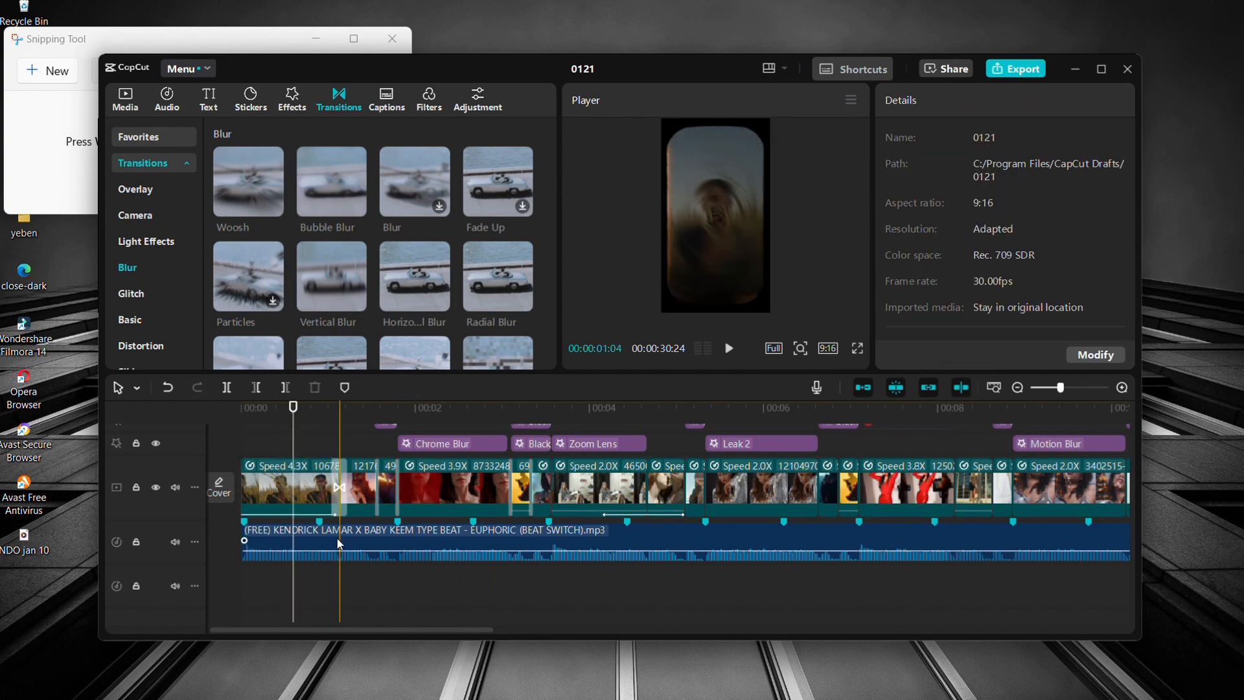
- Look over the whole edit's tracks and select the Adjustment1 layer beneath the Film Frame 2 effect
{"action": "scroll", "coordinate": [339, 543], "scroll_direction": "down", "scroll_amount": 2}
{"action": "scroll", "coordinate": [307, 537], "scroll_direction": "down", "scroll_amount": 5}
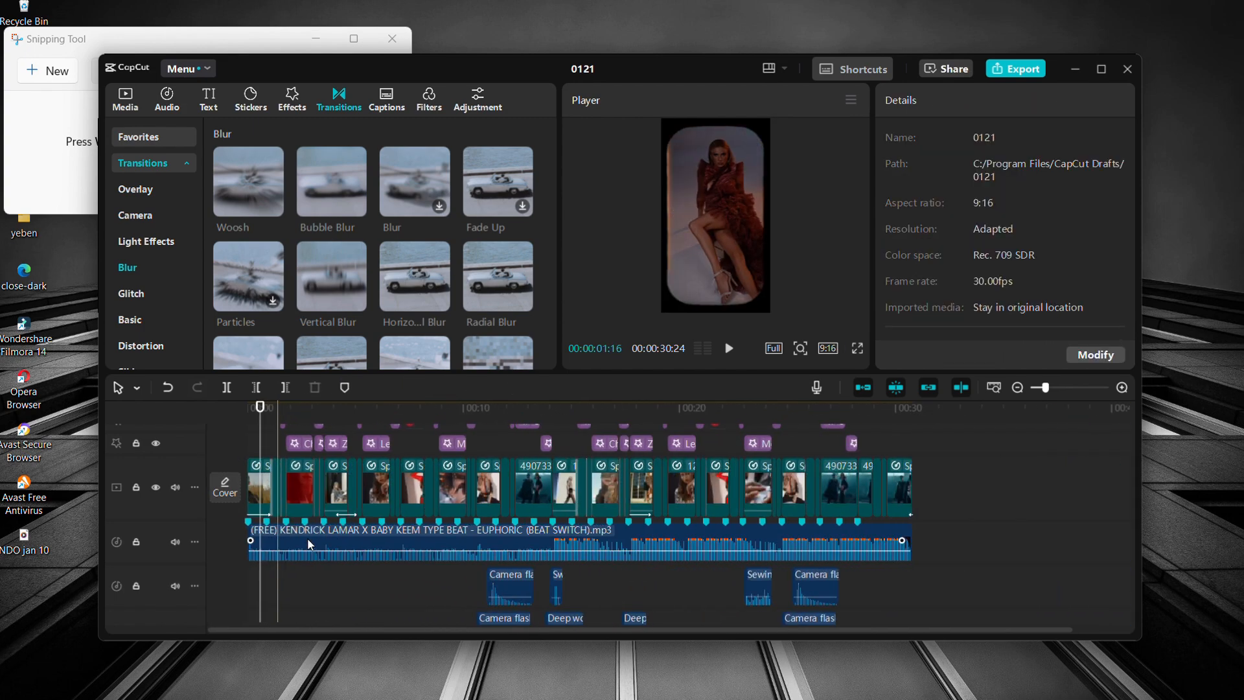
{"action": "scroll", "coordinate": [299, 550], "scroll_direction": "down", "scroll_amount": 4}
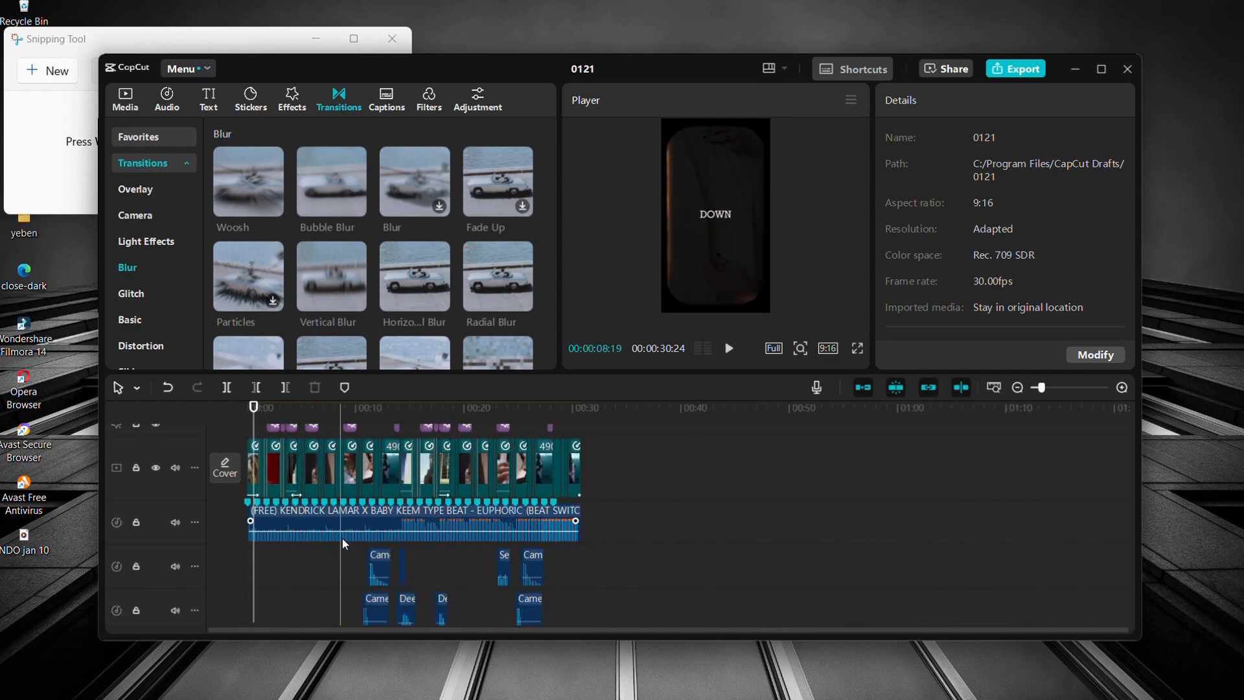
{"action": "scroll", "coordinate": [342, 538], "scroll_direction": "down", "scroll_amount": 3}
{"action": "scroll", "coordinate": [342, 537], "scroll_direction": "up", "scroll_amount": 5}
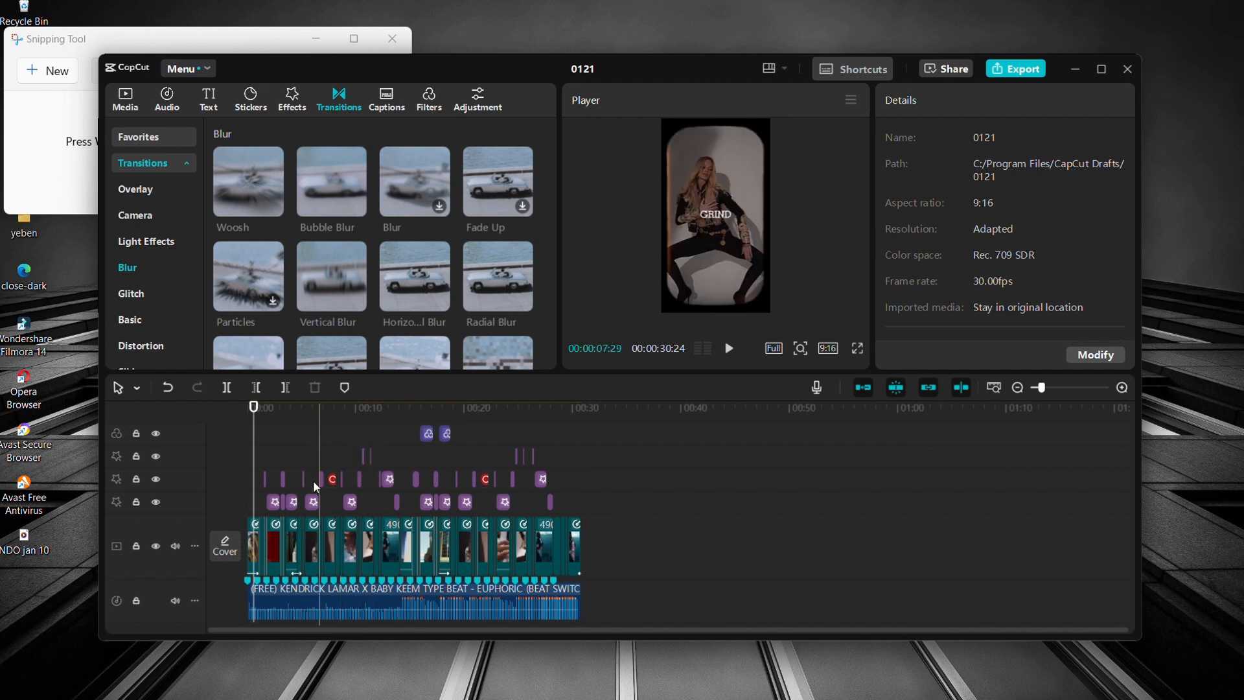
{"action": "scroll", "coordinate": [305, 480], "scroll_direction": "up", "scroll_amount": 3}
{"action": "scroll", "coordinate": [307, 486], "scroll_direction": "up", "scroll_amount": 2}
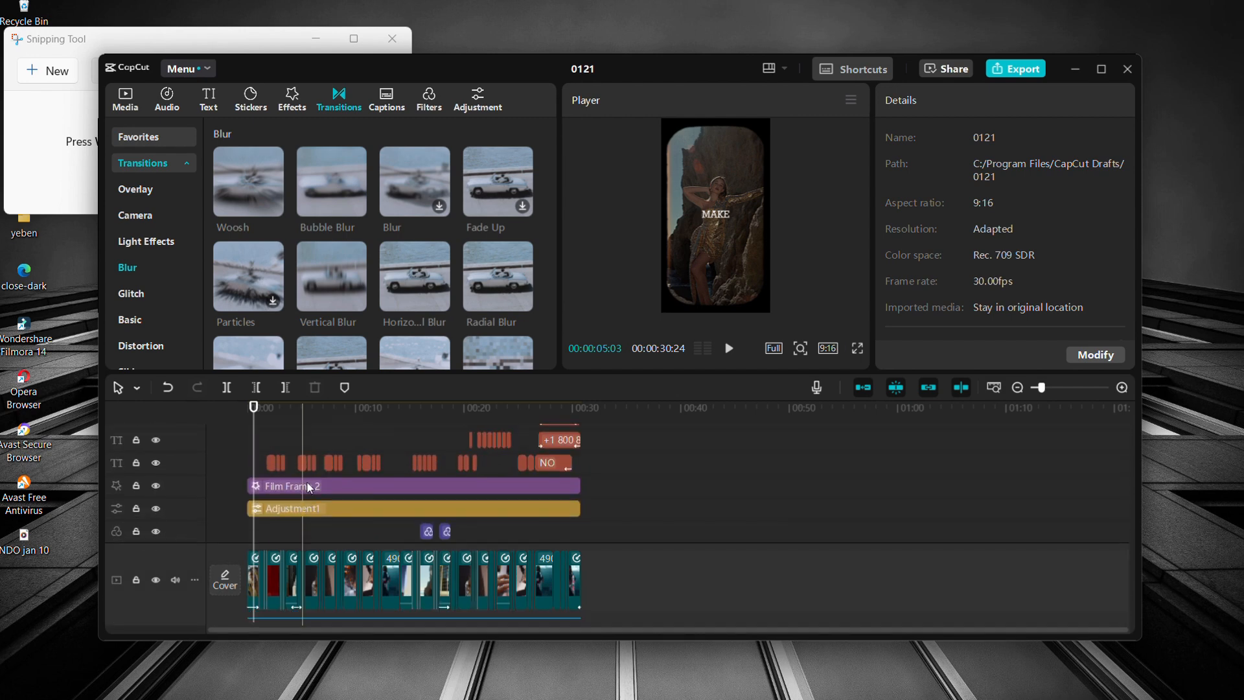
{"action": "left_click", "coordinate": [314, 507]}
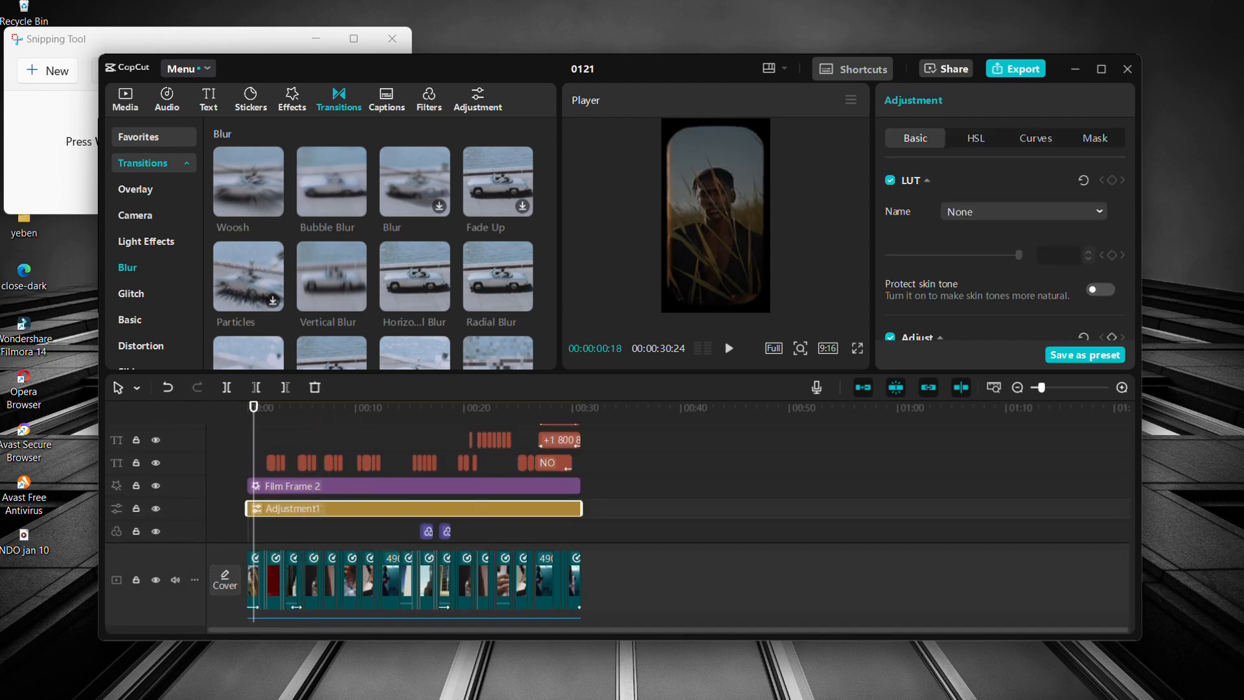
- Review the Adjustment1 layer's mask options and its basic LUT, color, lightness and effects settings, from Temp through Sharpen, Clarity and Particles
{"action": "left_click", "coordinate": [1092, 142]}
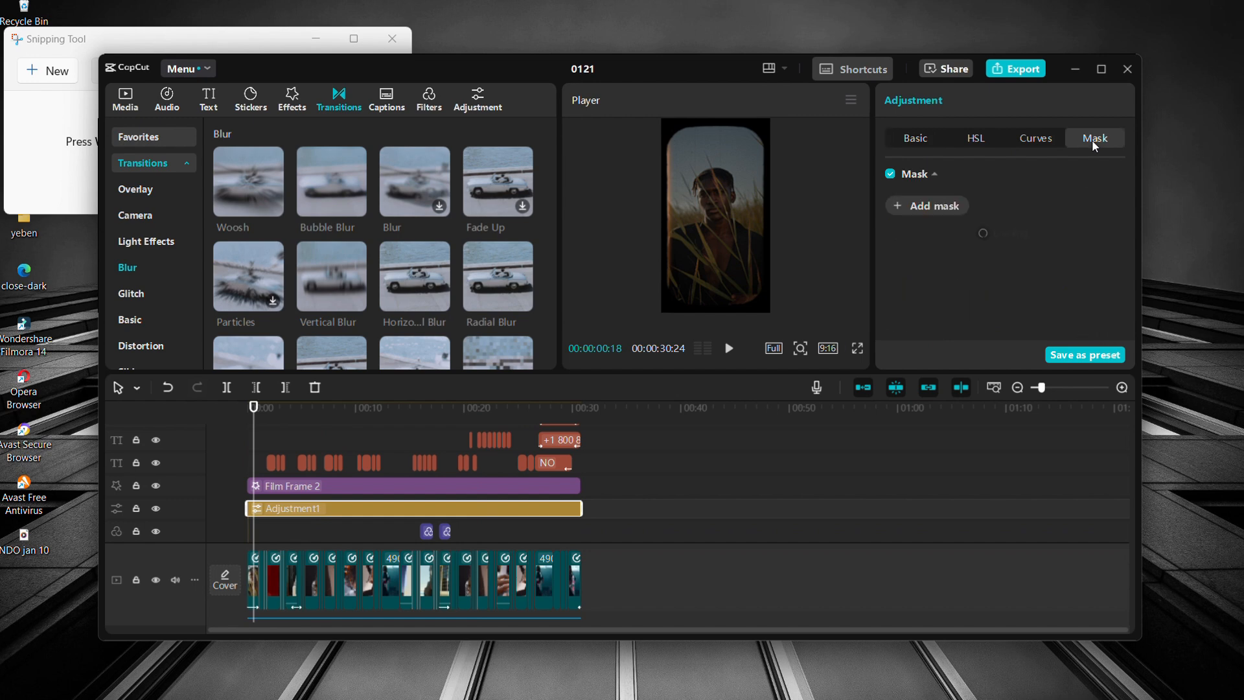
{"action": "left_click", "coordinate": [923, 139]}
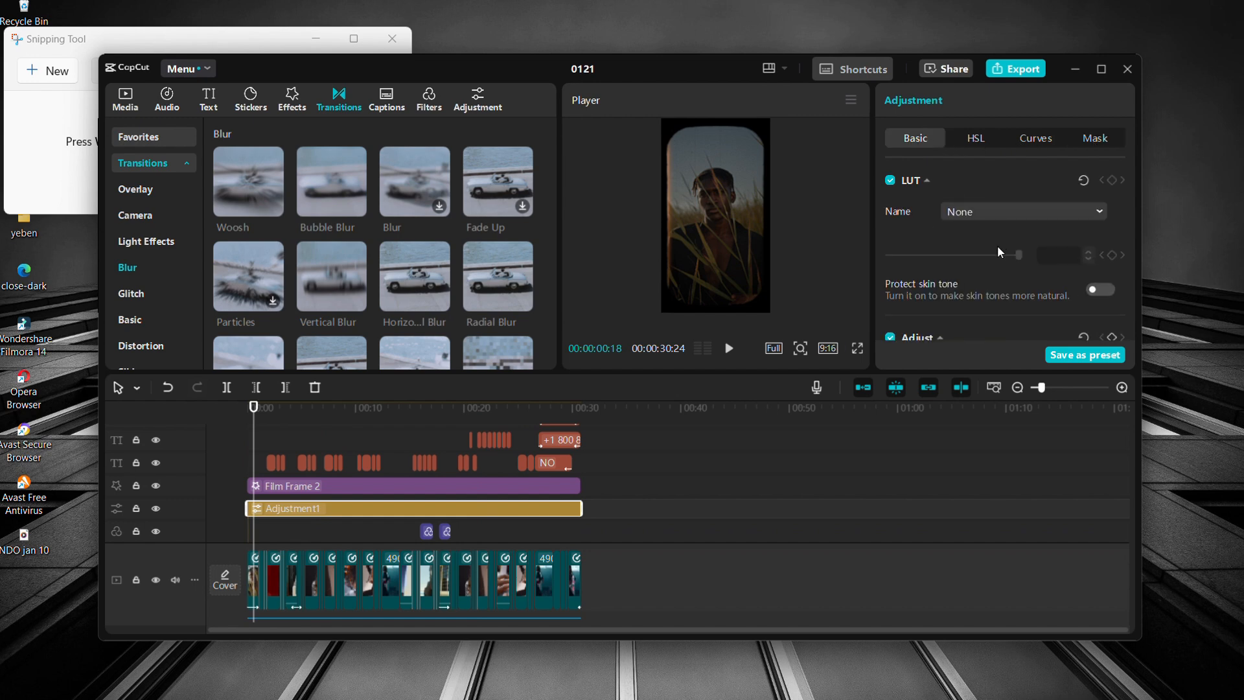
{"action": "scroll", "coordinate": [990, 255], "scroll_direction": "down", "scroll_amount": 8}
{"action": "scroll", "coordinate": [976, 270], "scroll_direction": "up", "scroll_amount": 5}
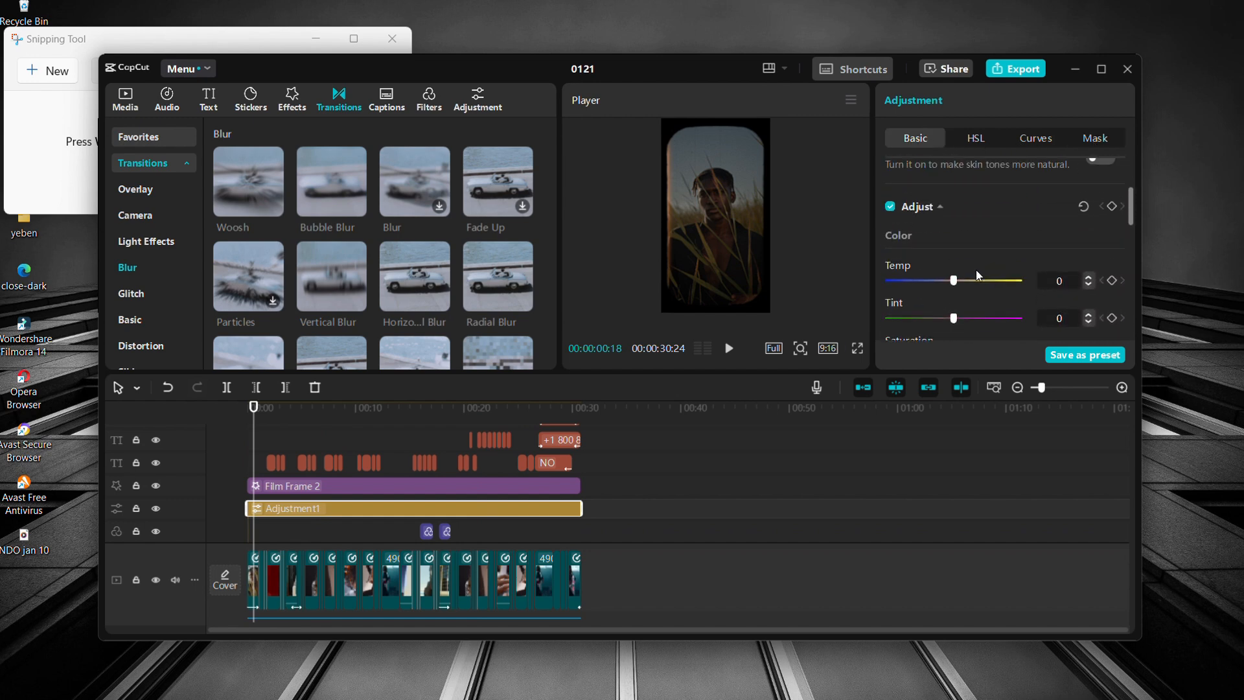
{"action": "scroll", "coordinate": [972, 279], "scroll_direction": "up", "scroll_amount": 2}
{"action": "scroll", "coordinate": [950, 305], "scroll_direction": "down", "scroll_amount": 3}
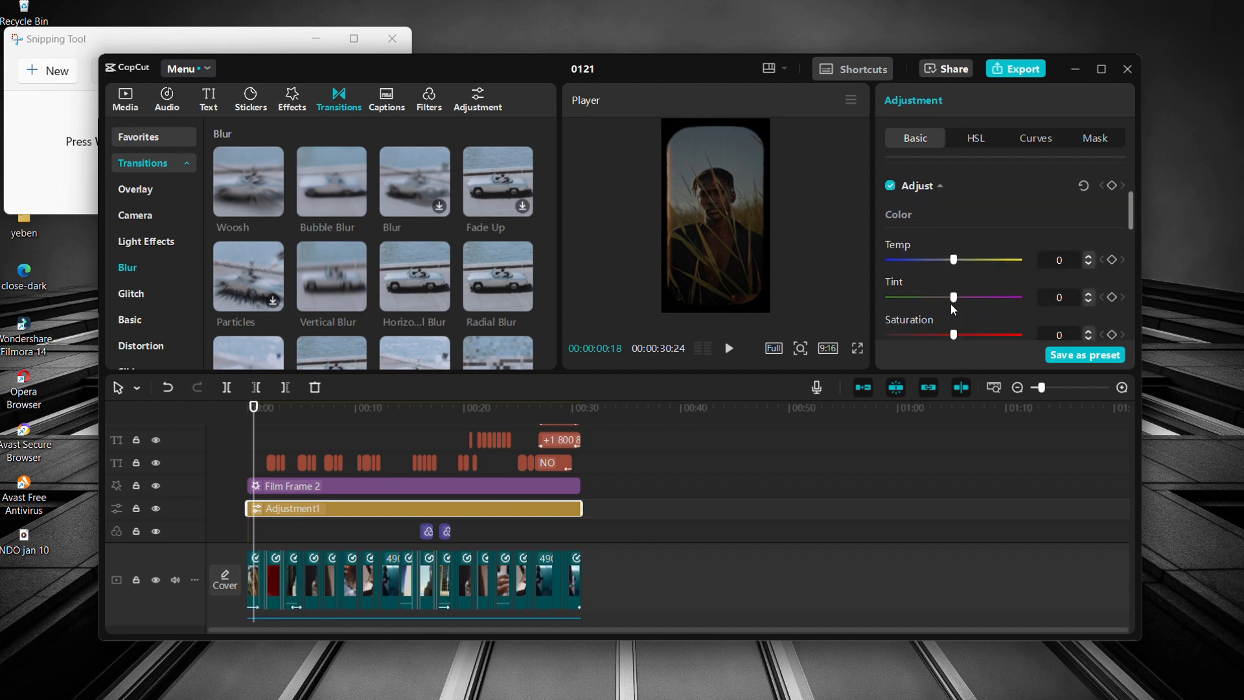
{"action": "scroll", "coordinate": [949, 302], "scroll_direction": "down", "scroll_amount": 3}
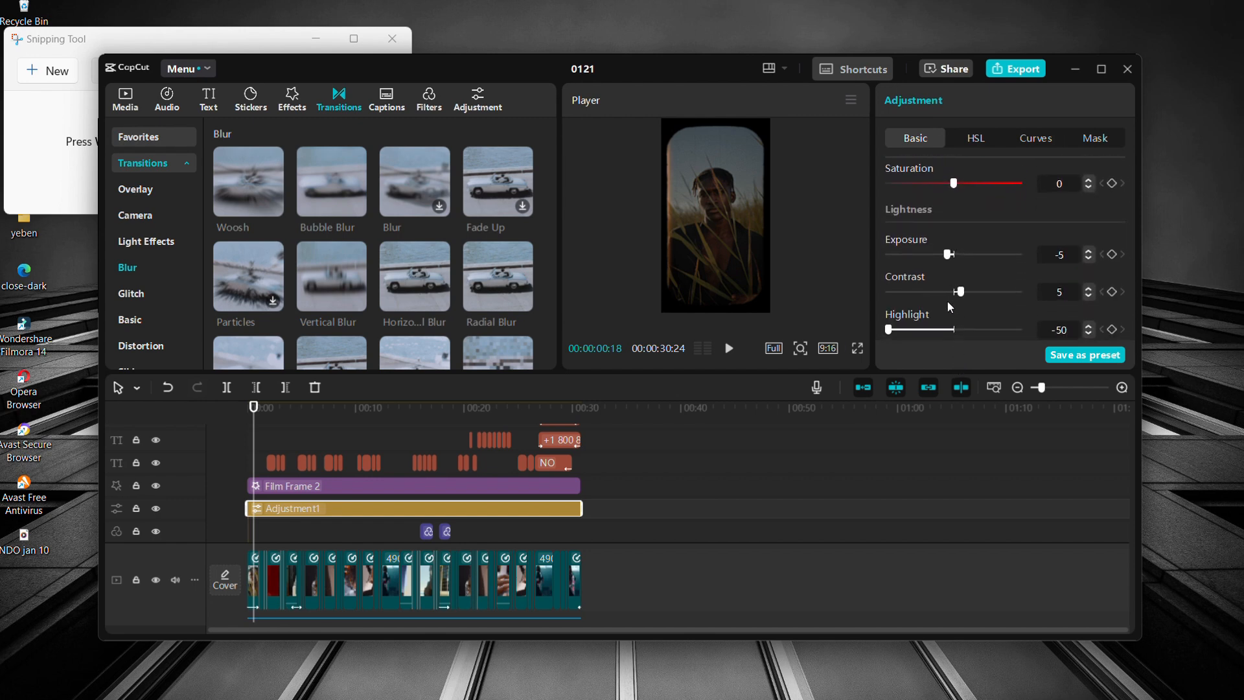
{"action": "scroll", "coordinate": [969, 294], "scroll_direction": "down", "scroll_amount": 2}
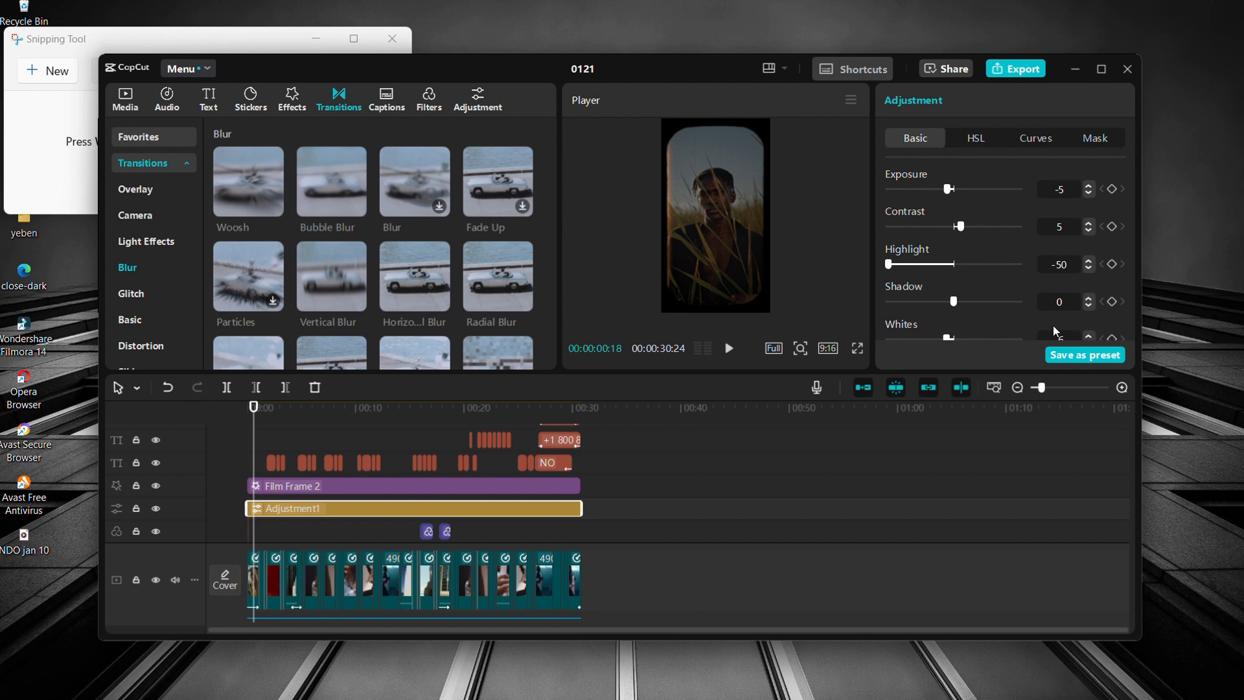
{"action": "scroll", "coordinate": [918, 279], "scroll_direction": "down", "scroll_amount": 3}
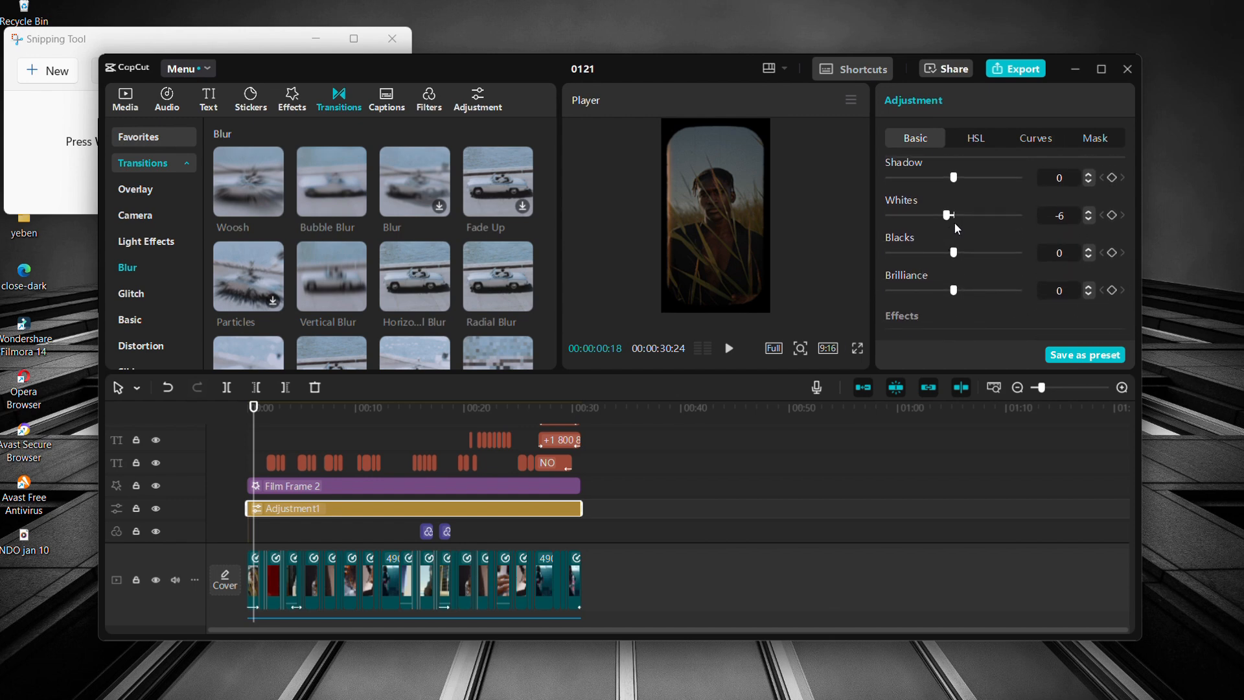
{"action": "scroll", "coordinate": [944, 230], "scroll_direction": "down", "scroll_amount": 4}
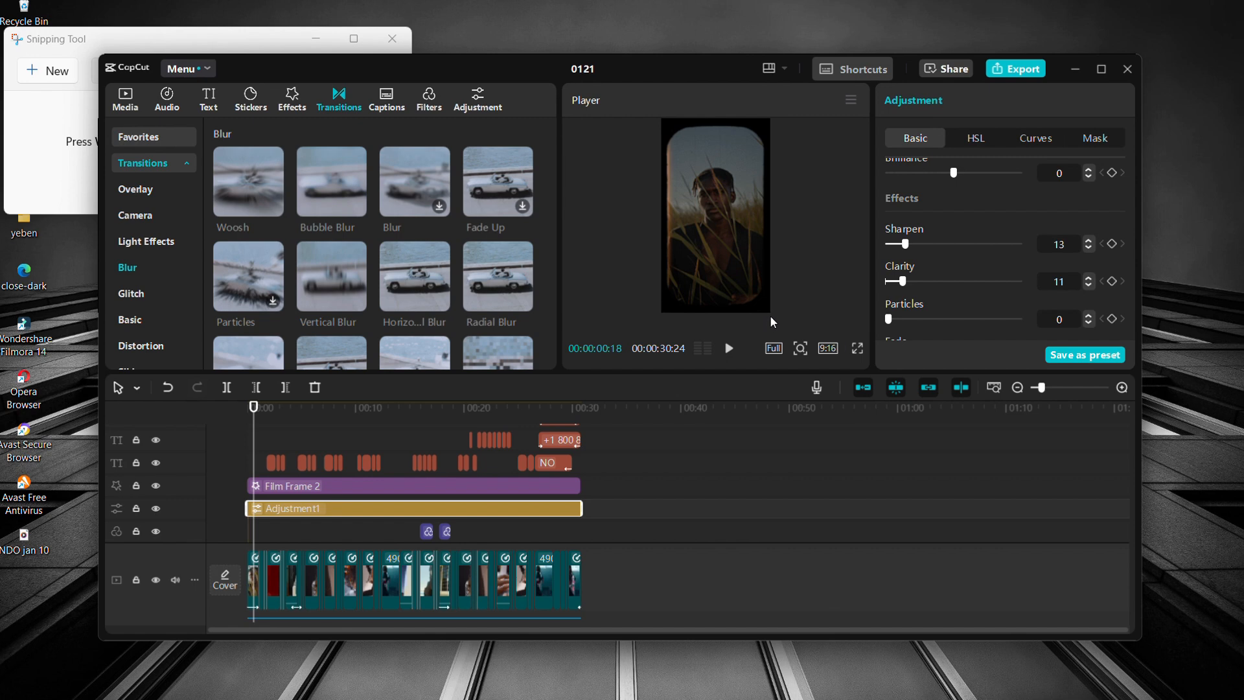
{"action": "scroll", "coordinate": [259, 486], "scroll_direction": "up", "scroll_amount": 2}
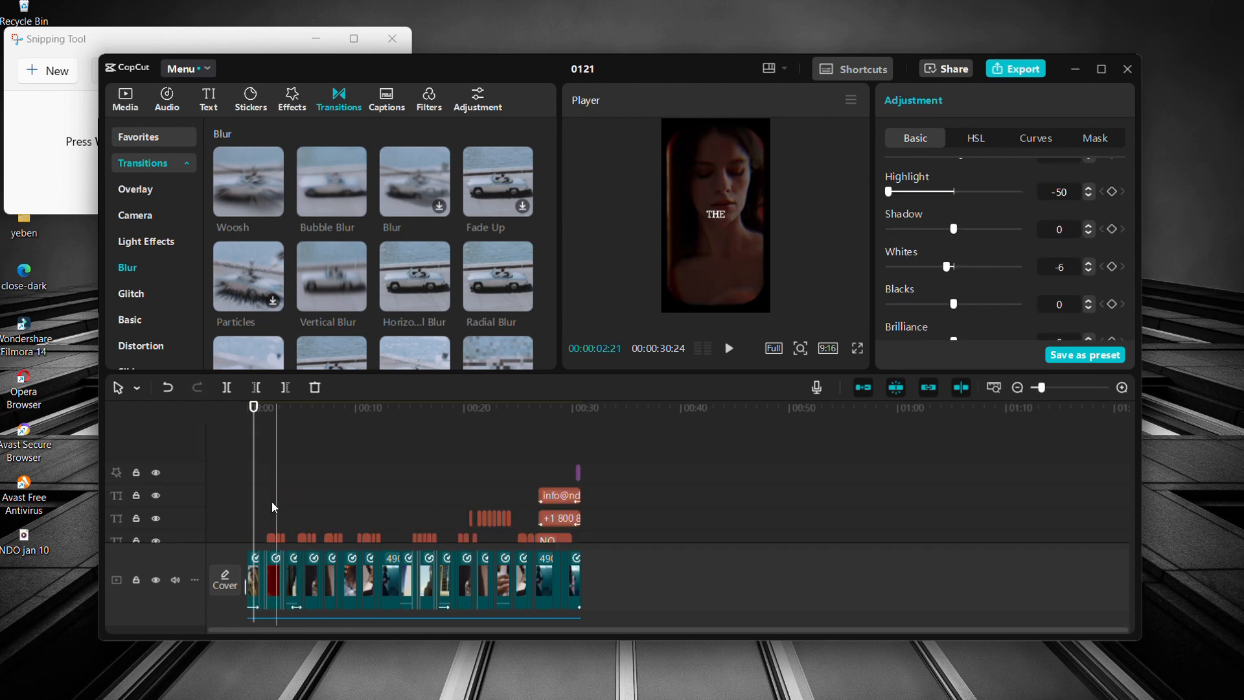
- Return to the start of the edit and play it through to the end in full screen
{"action": "left_click", "coordinate": [248, 410]}
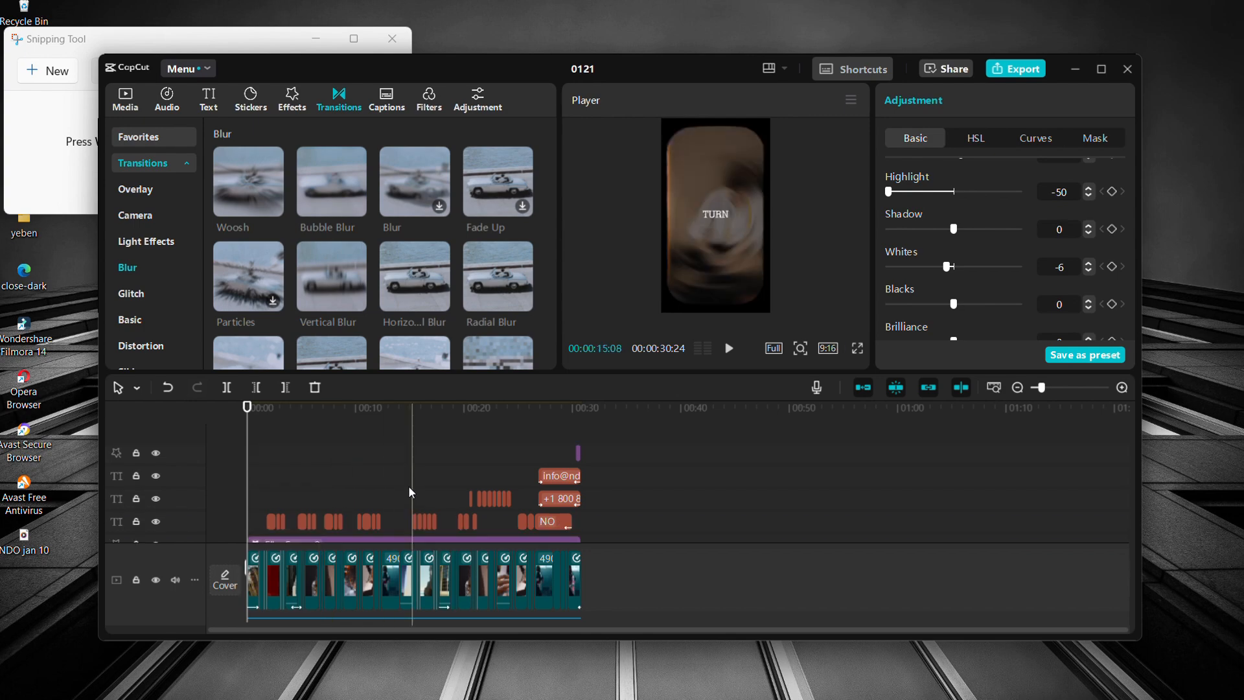
{"action": "scroll", "coordinate": [411, 494], "scroll_direction": "down", "scroll_amount": 2}
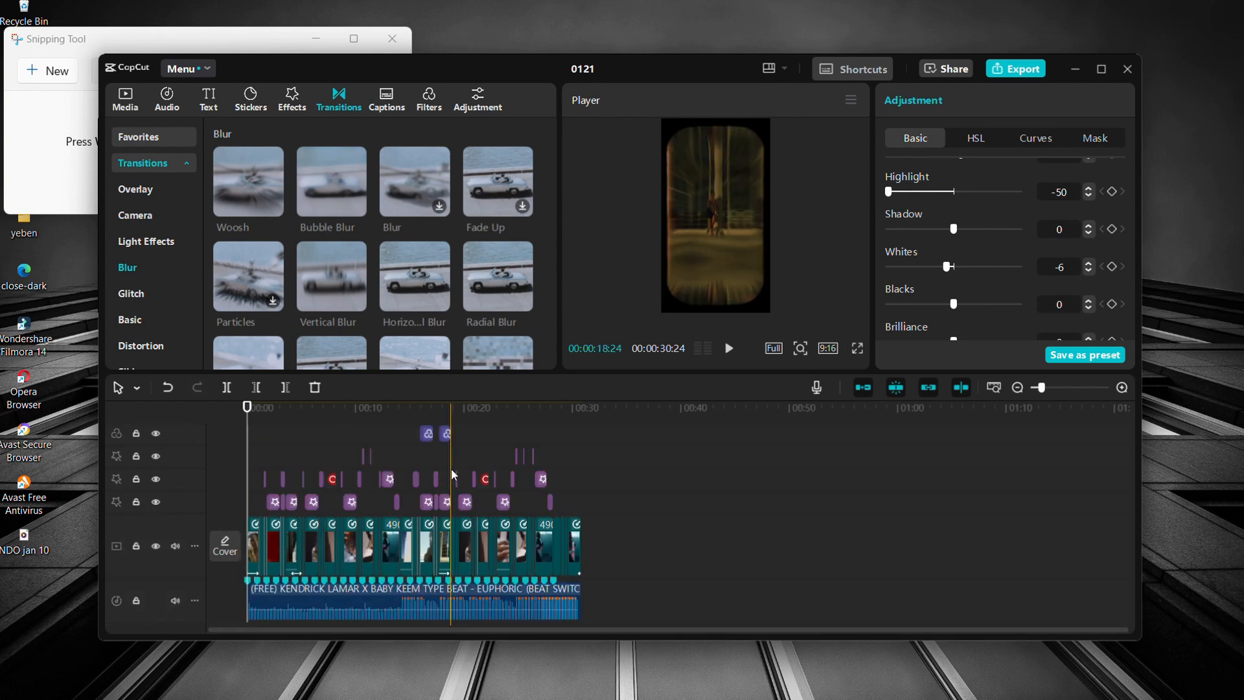
{"action": "left_click", "coordinate": [857, 349]}
{"action": "key", "text": "space"}
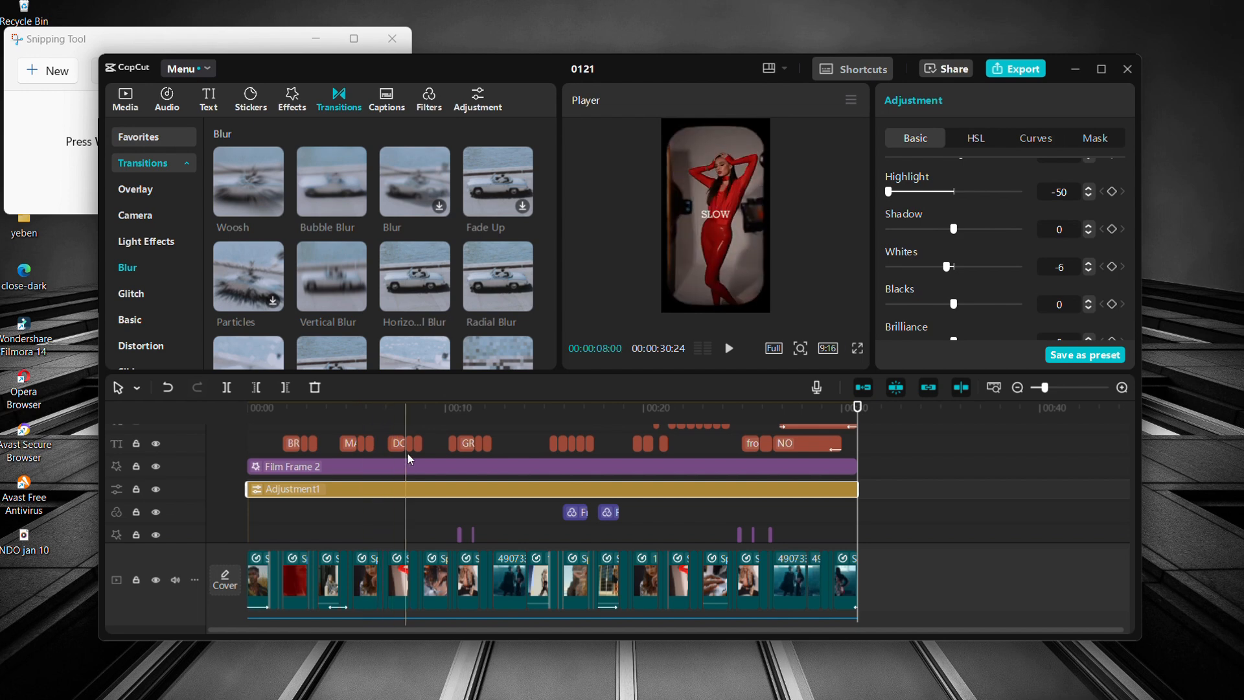
- Inspect the volume and fade settings of the EUPHORIC (BEAT SWITCH) music track, then deselect it and return to the title and effect tracks
{"action": "scroll", "coordinate": [320, 563], "scroll_direction": "down", "scroll_amount": 5}
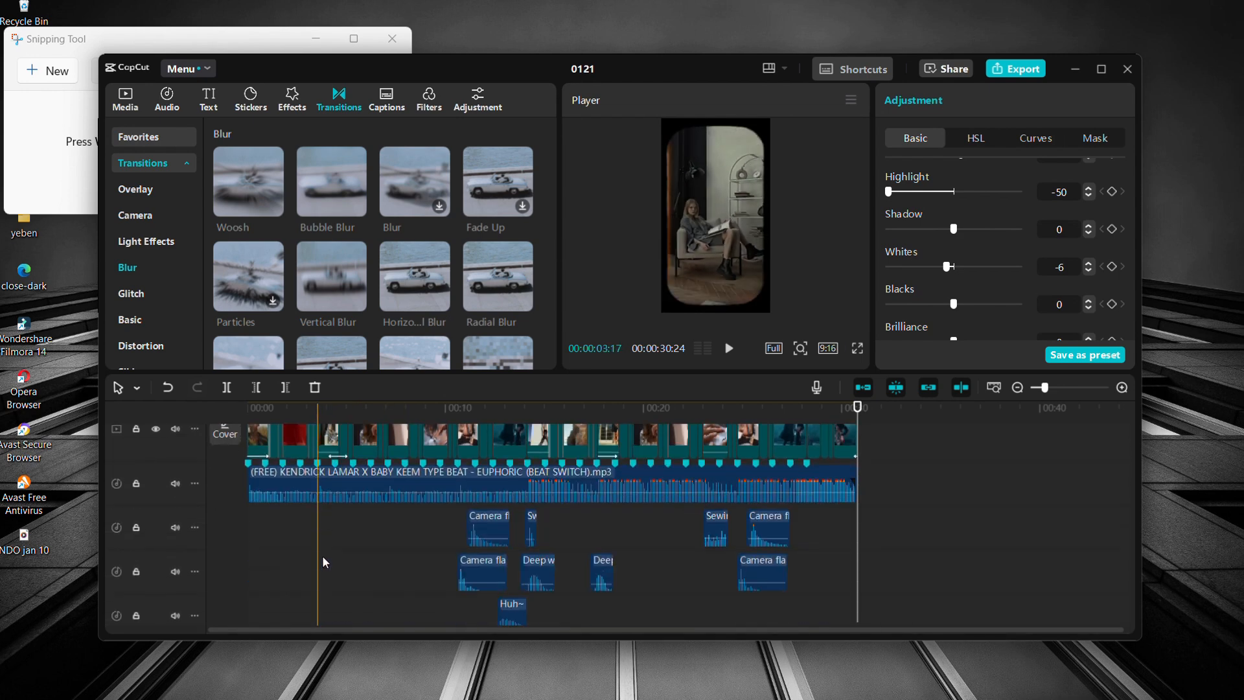
{"action": "left_click", "coordinate": [302, 484]}
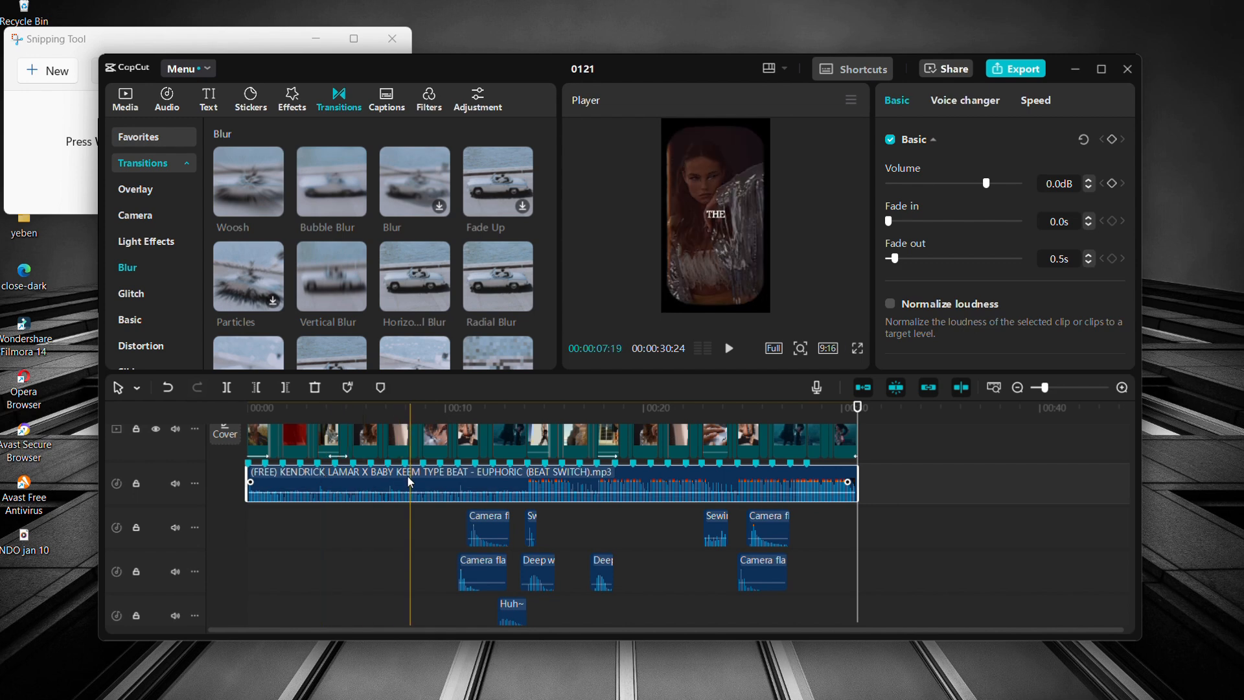
{"action": "left_click", "coordinate": [448, 425]}
{"action": "scroll", "coordinate": [447, 424], "scroll_direction": "up", "scroll_amount": 3}
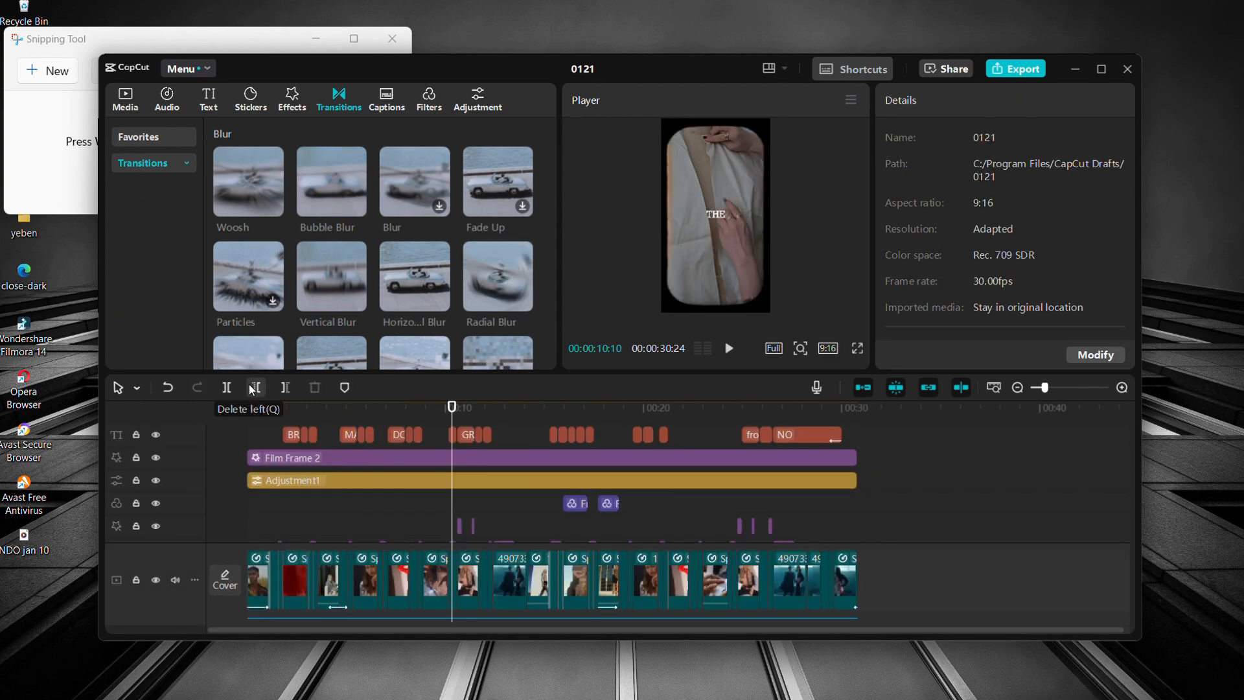